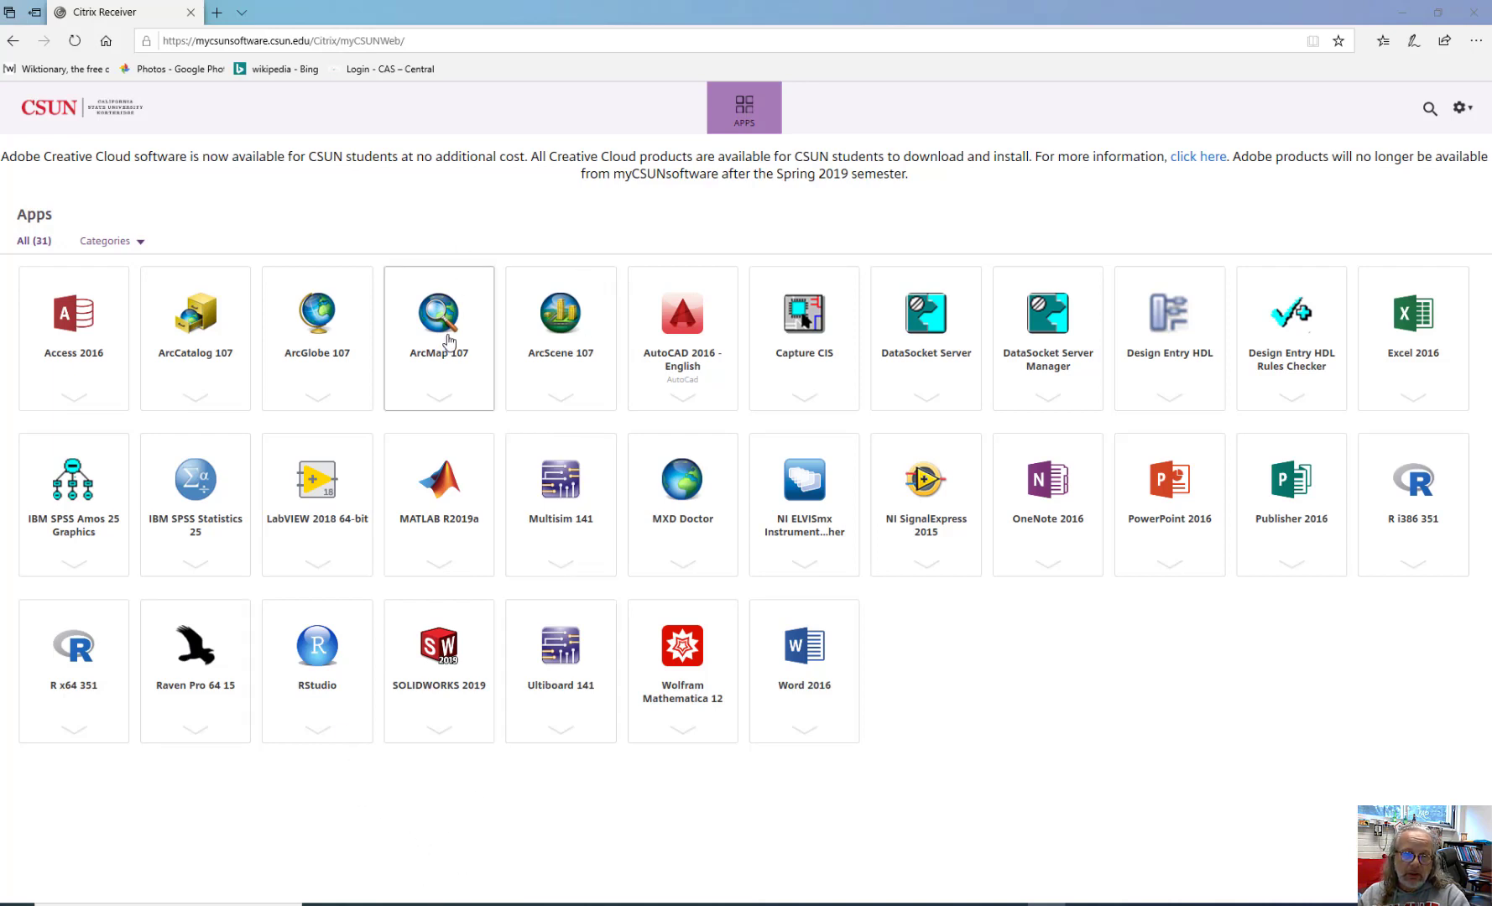
Launch ArcMap 107, dismiss Getting Started, and start opening an existing map document
left_click(449, 341)
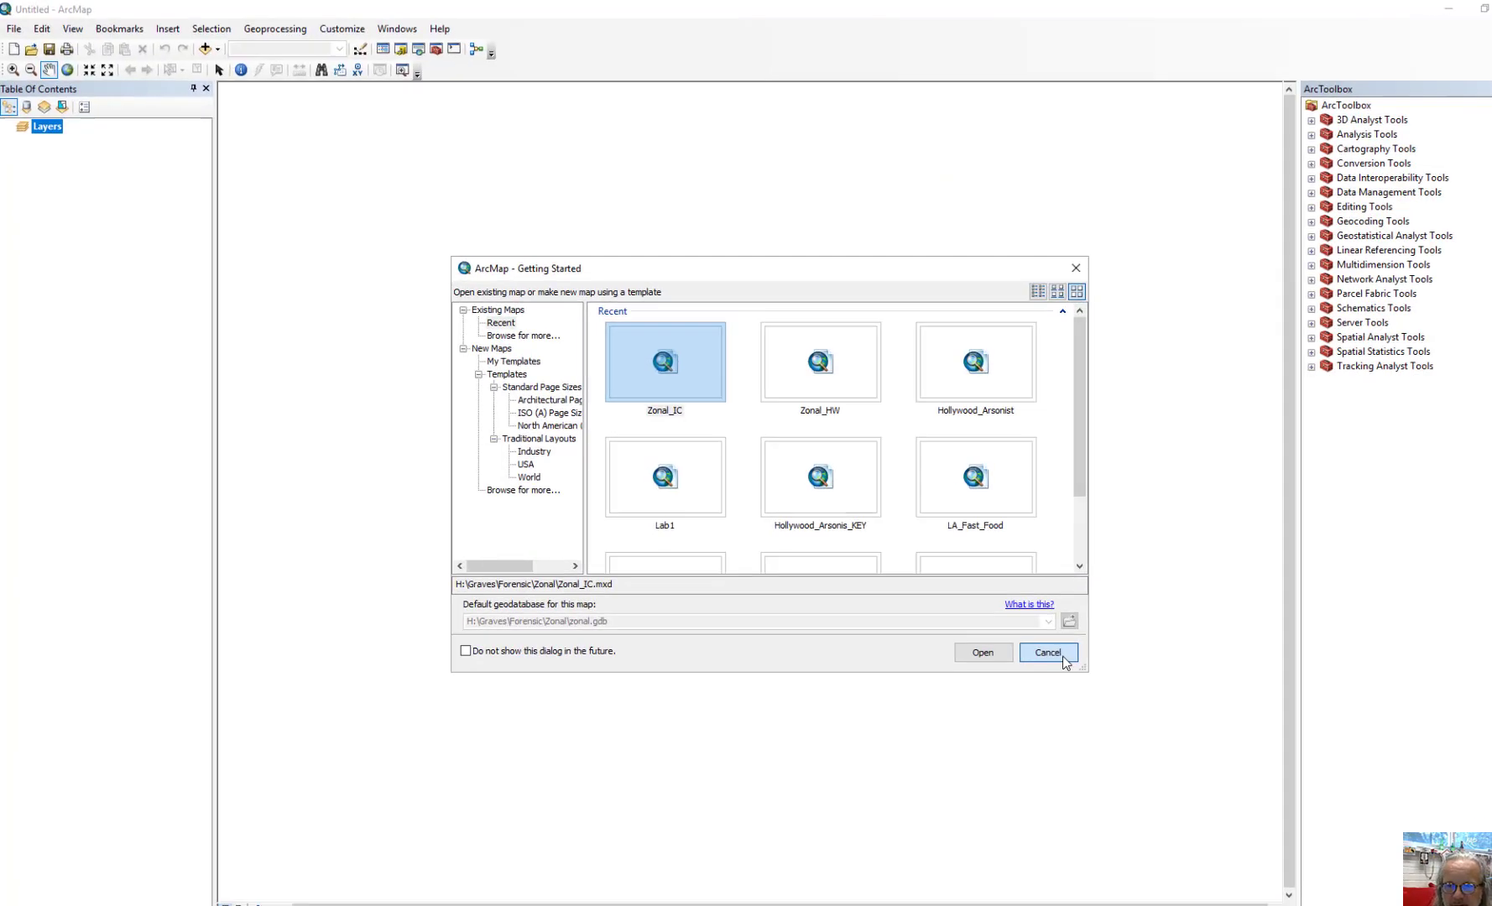
left_click(1080, 668)
left_click(14, 28)
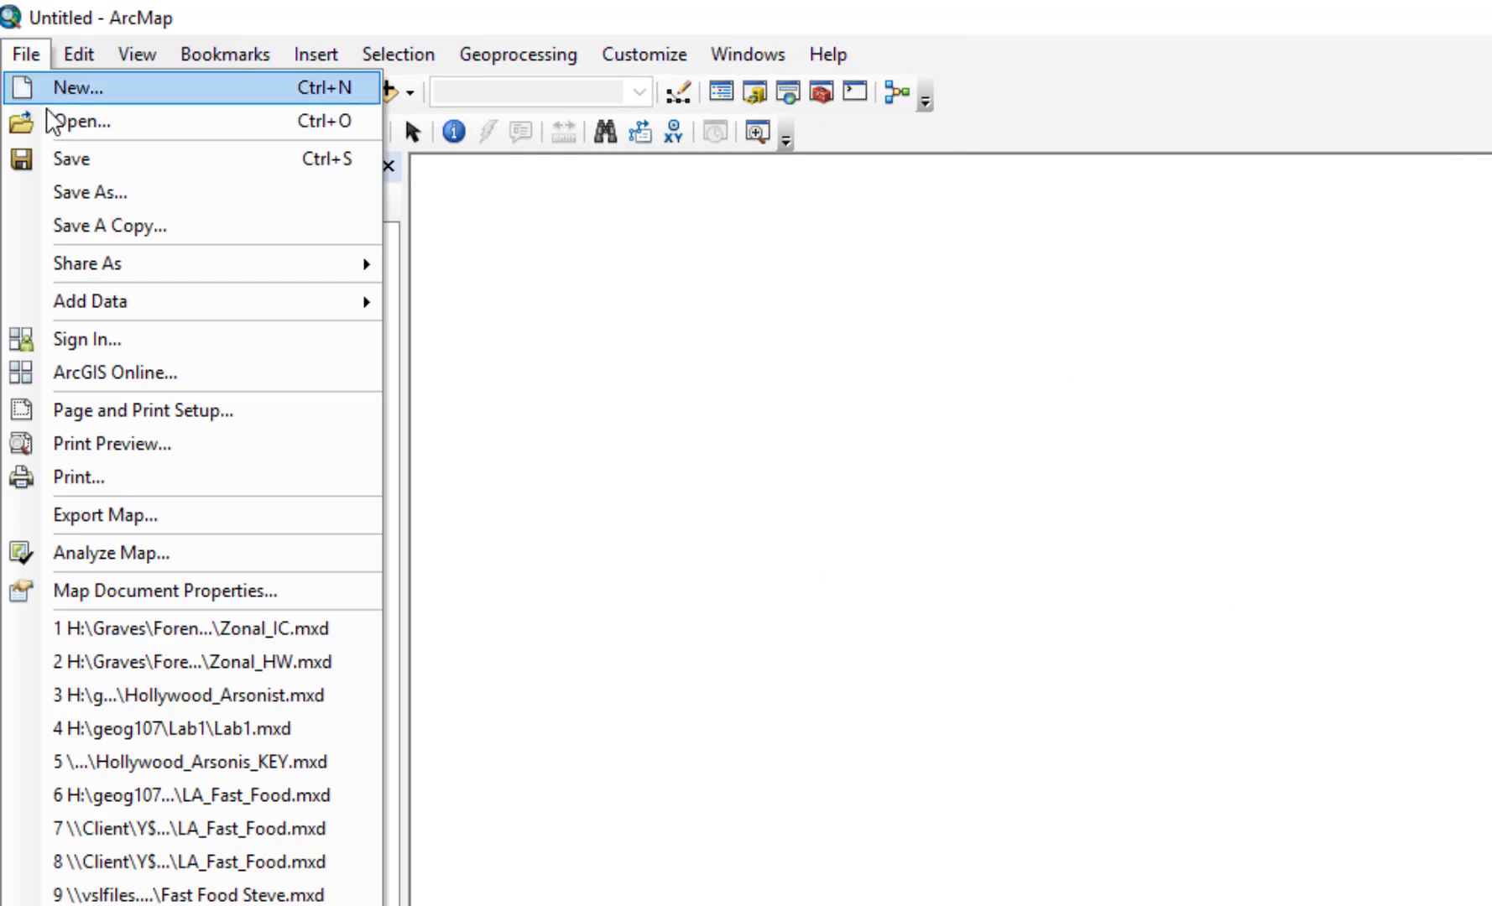
left_click(53, 126)
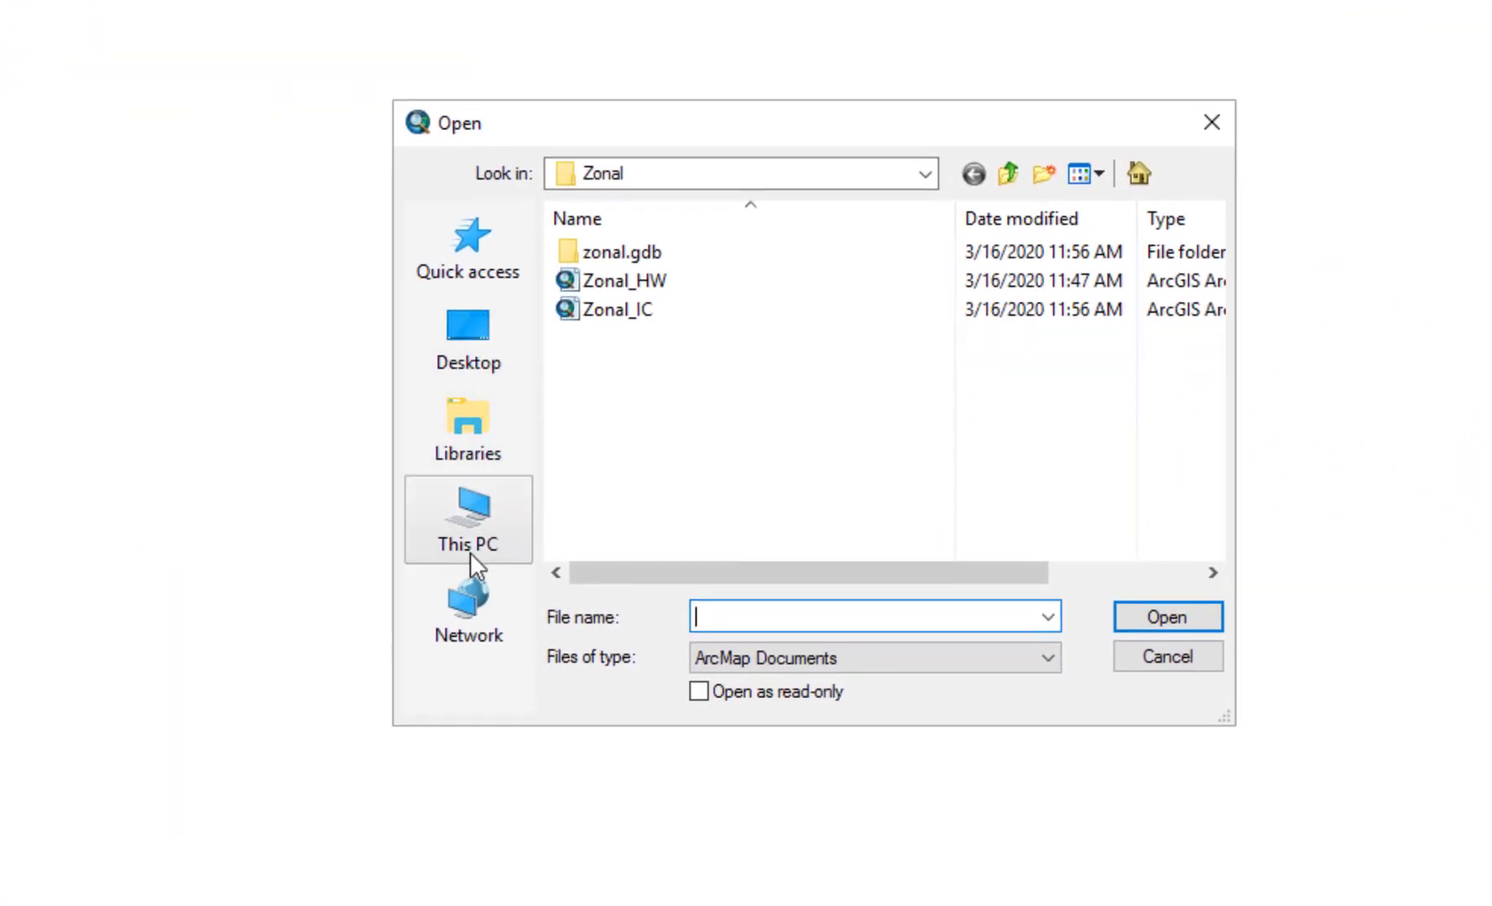
Browse to Geog Share (H:) > Graves > Forensic > Zonal in the Open dialog
left_click(490, 508)
scroll(629, 470, "down", 5)
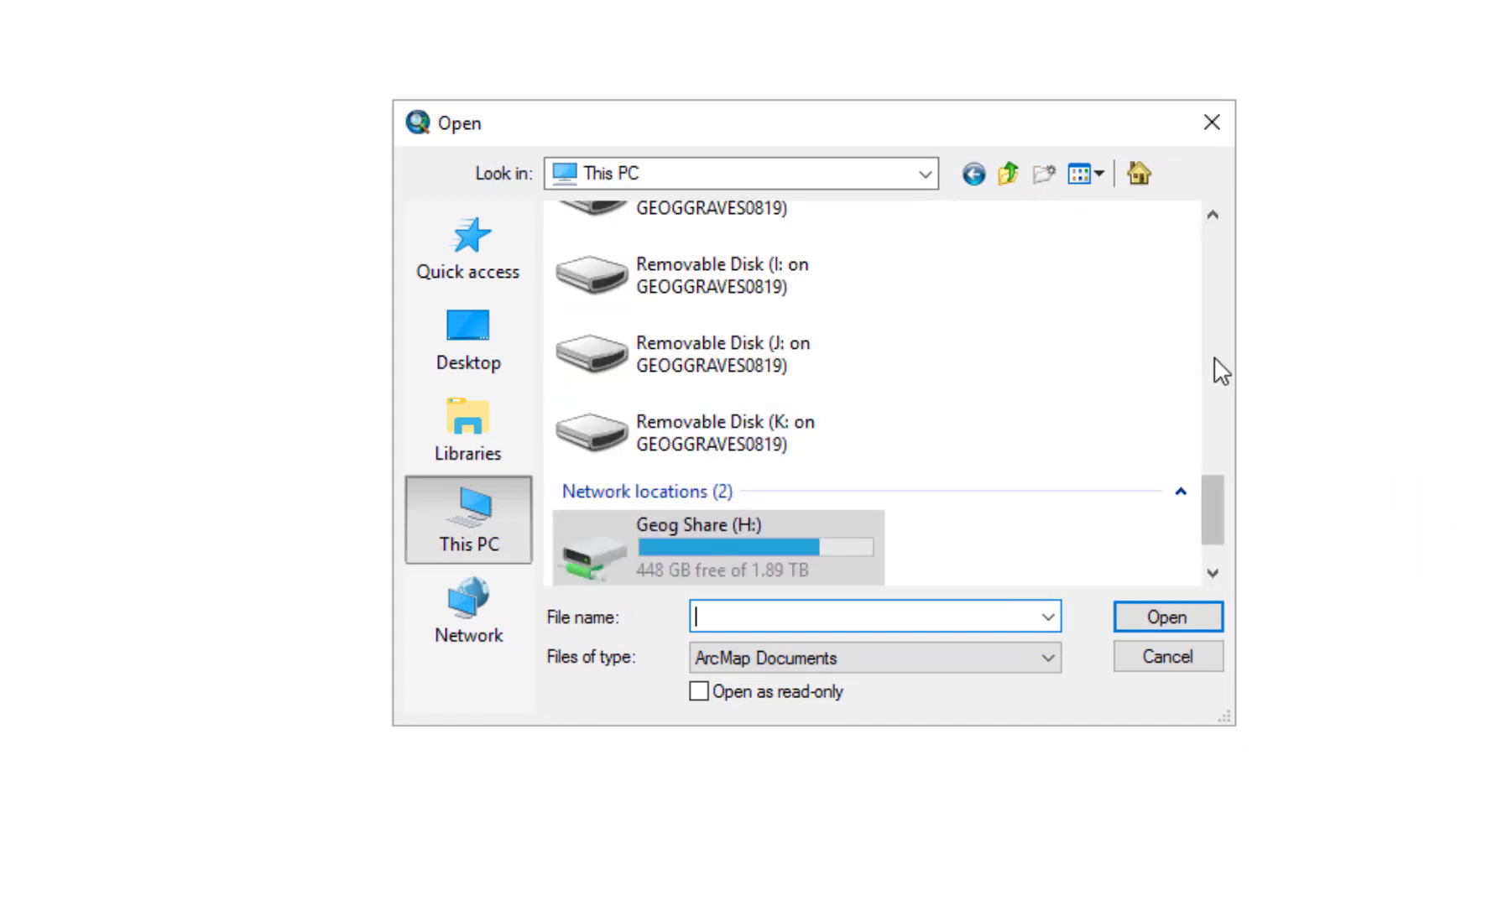
left_click_drag(1209, 483, 1217, 522)
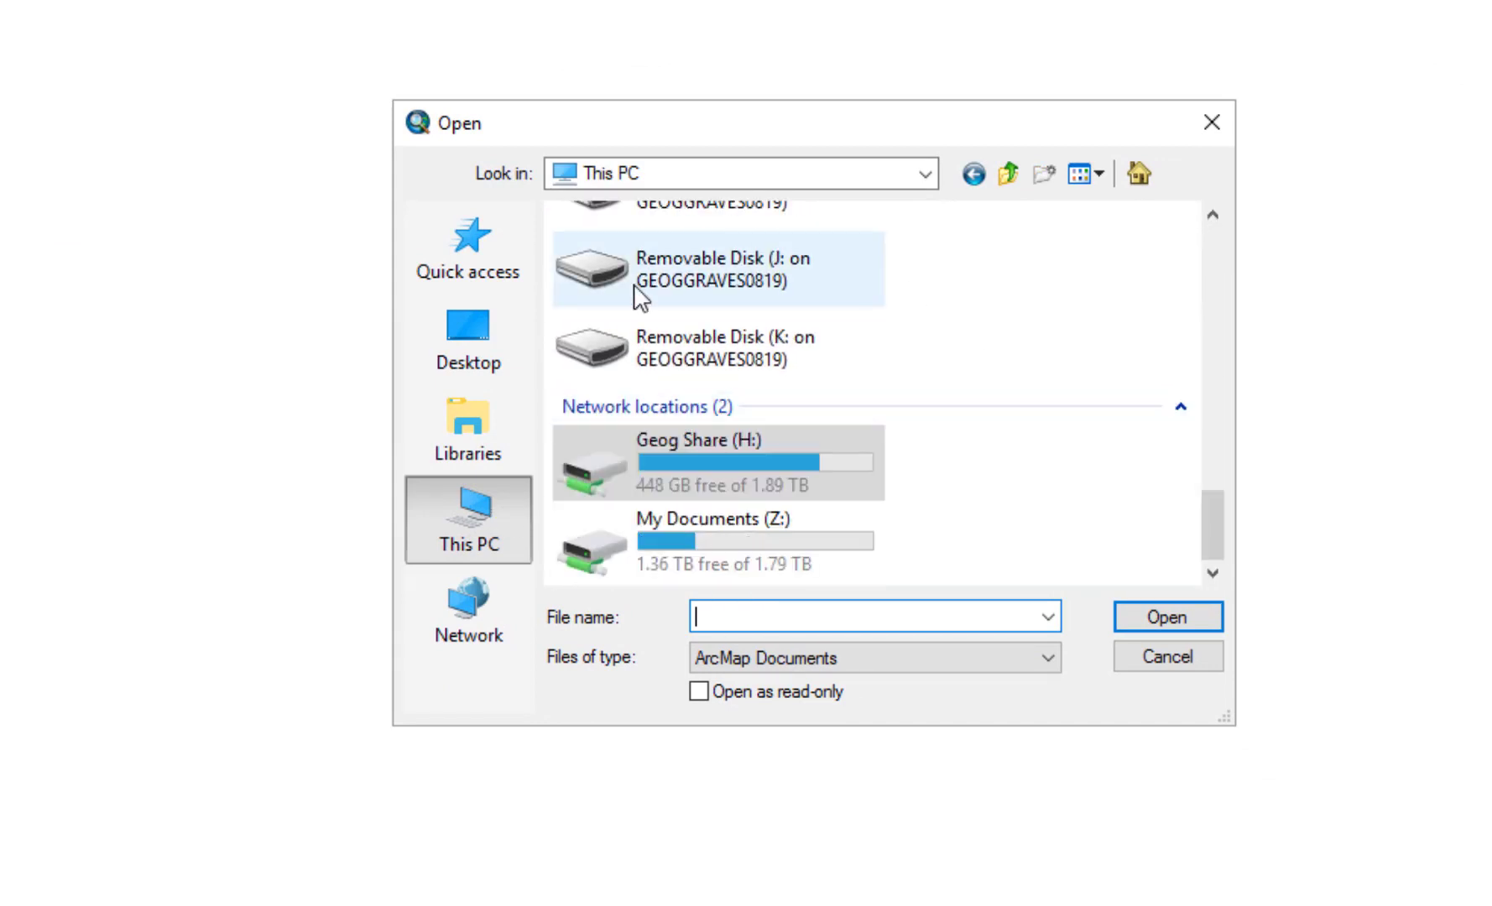
double_click(688, 457)
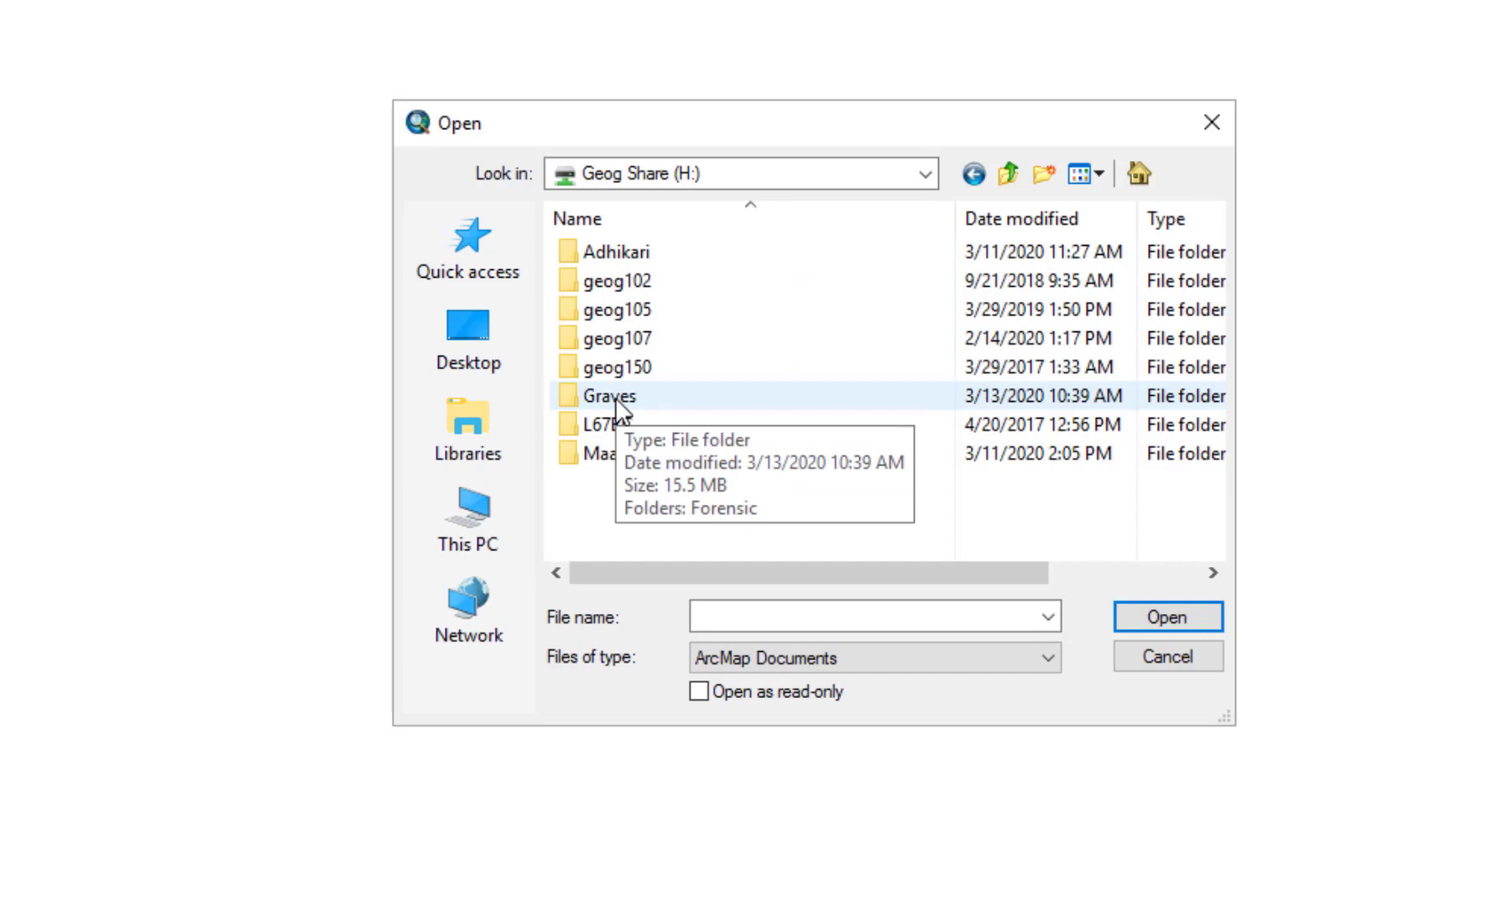
double_click(616, 398)
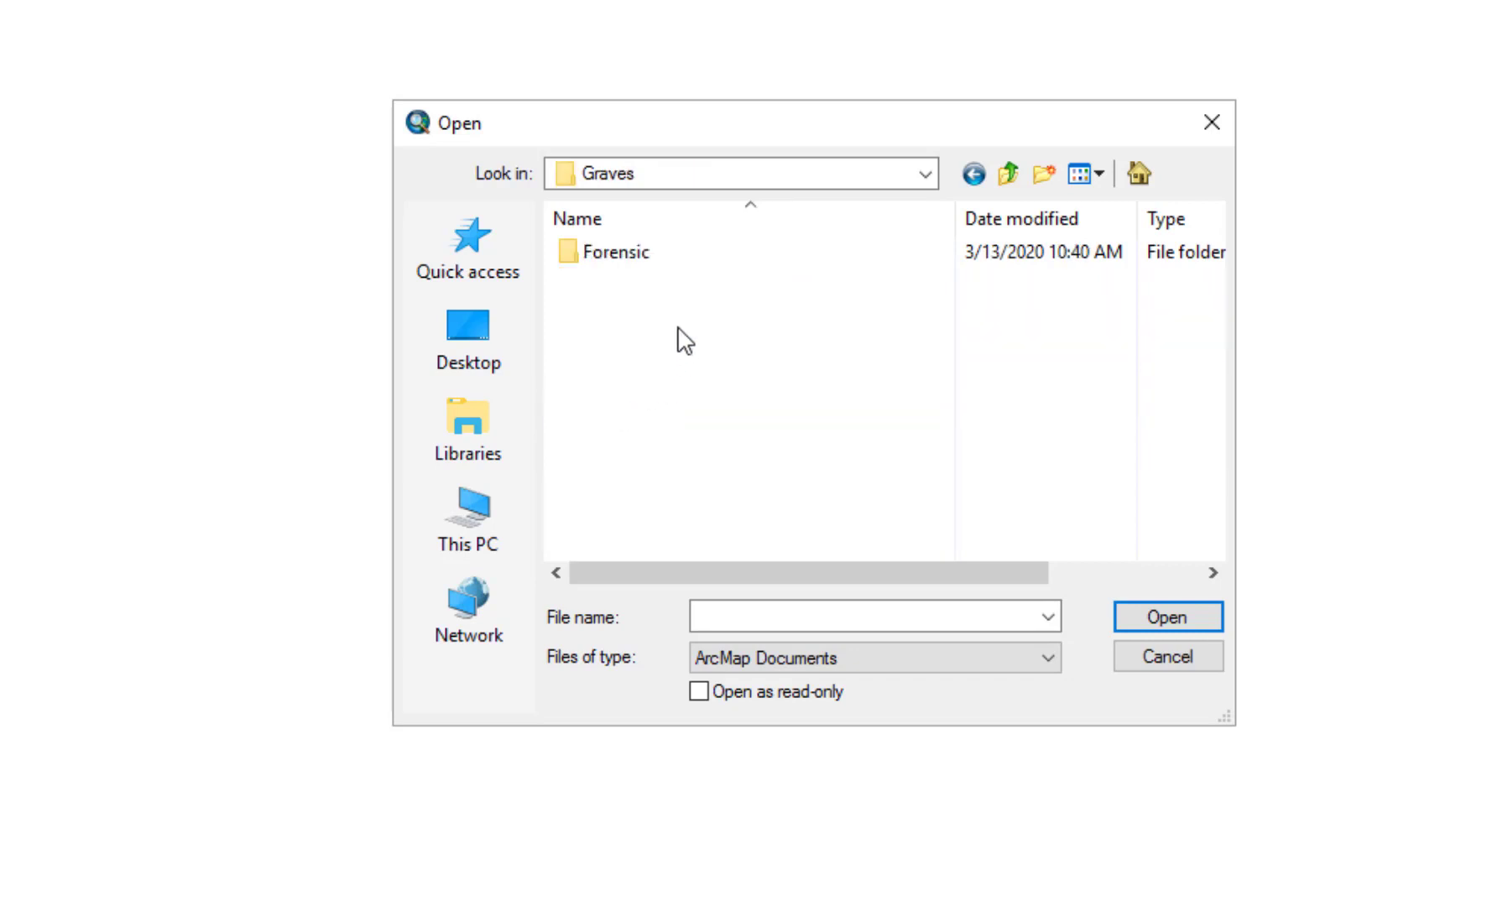
double_click(618, 254)
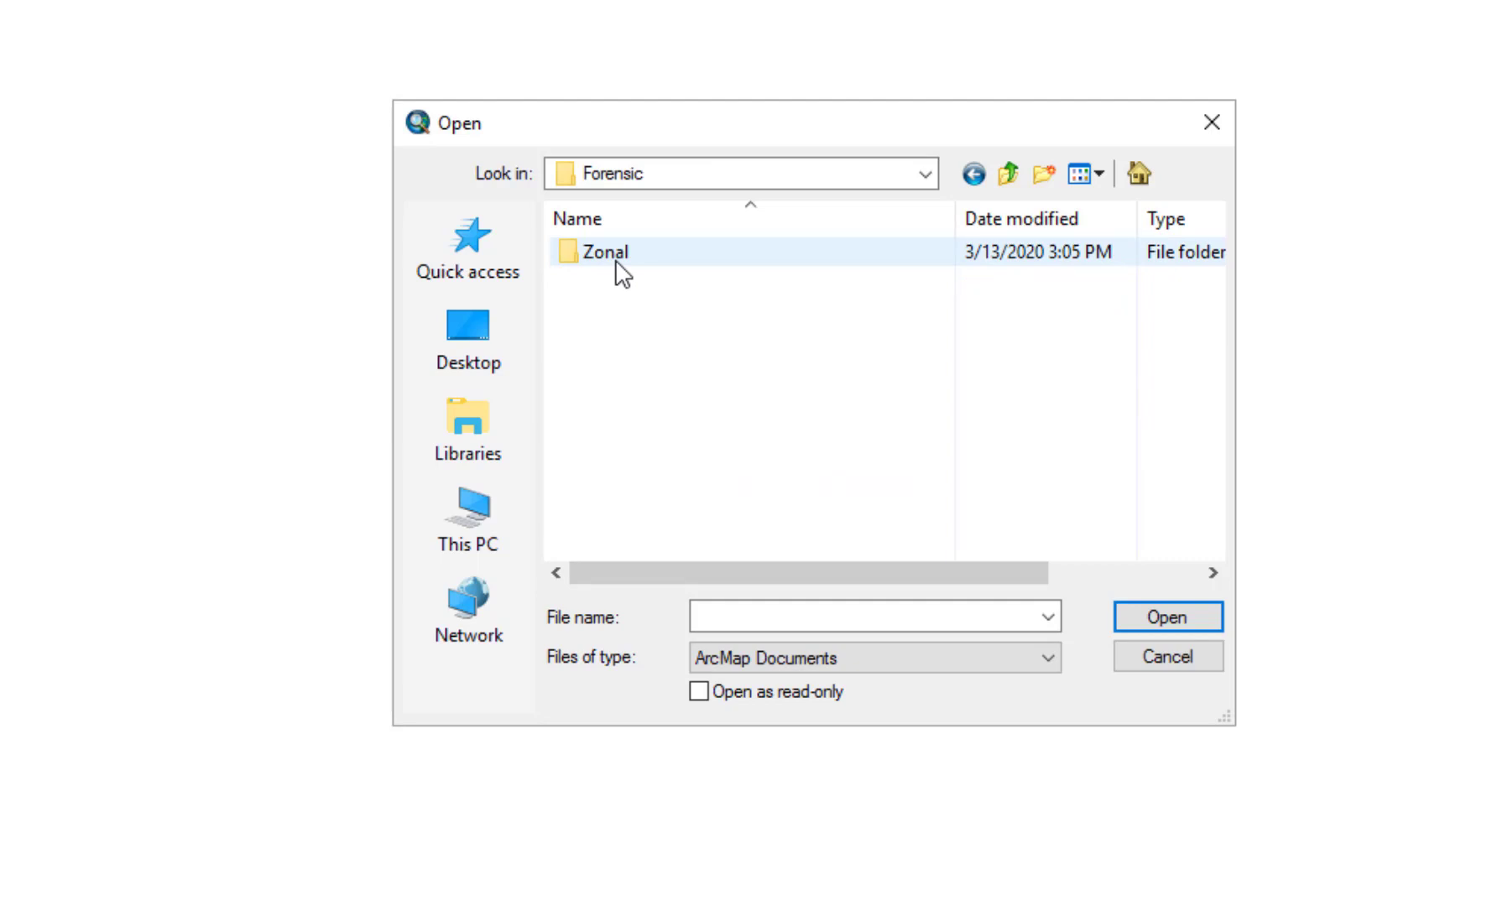
double_click(617, 262)
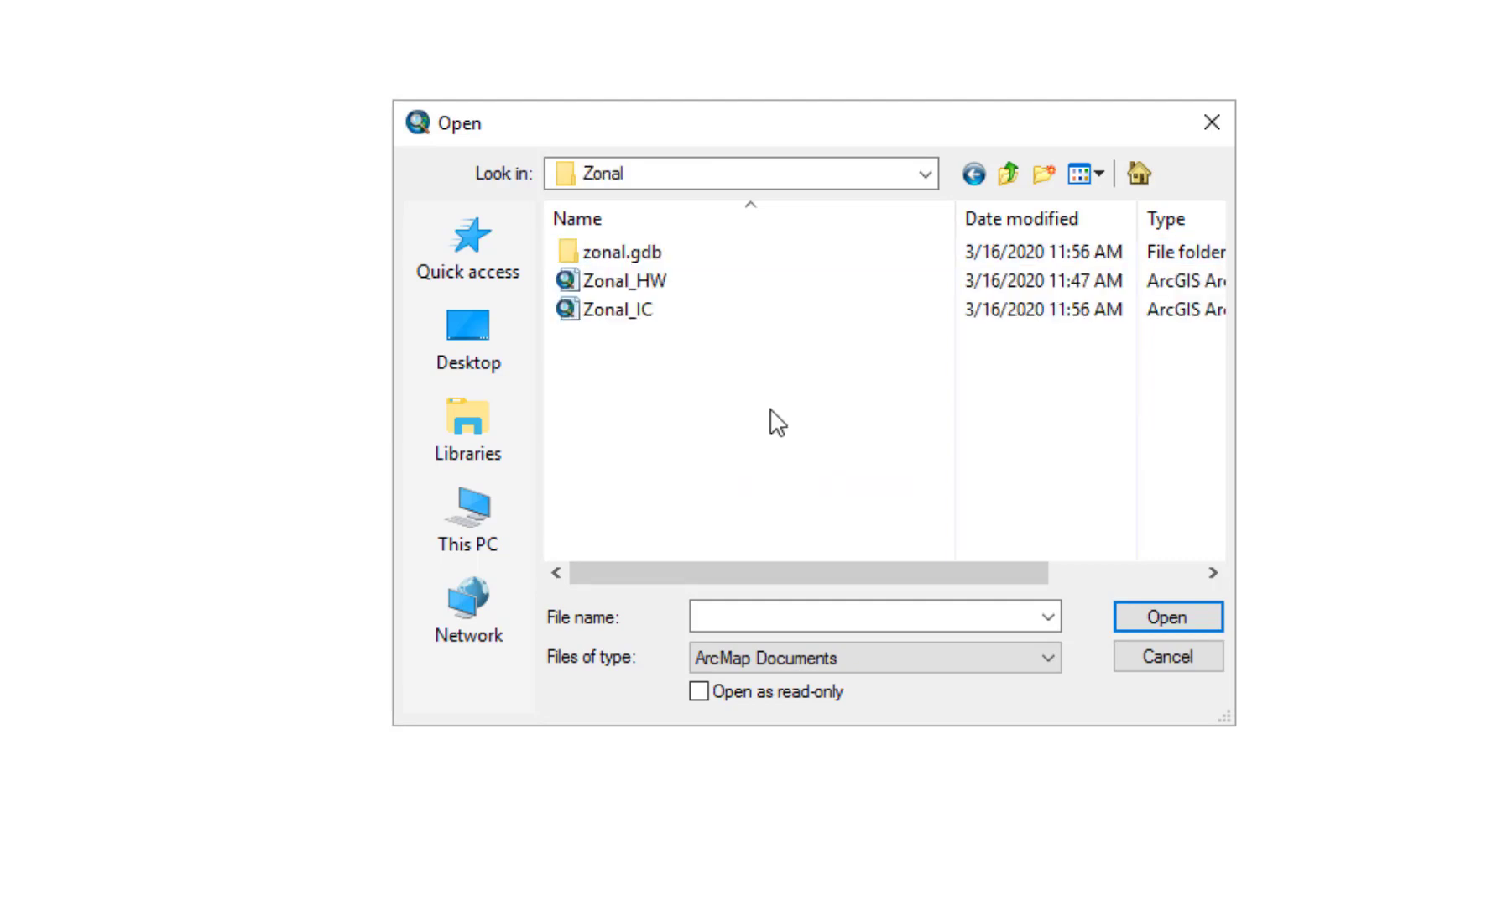
Open Zonal_IC, hide the violent crime points, and move SFV Census Tracts above City of Los Angeles
left_click(644, 316)
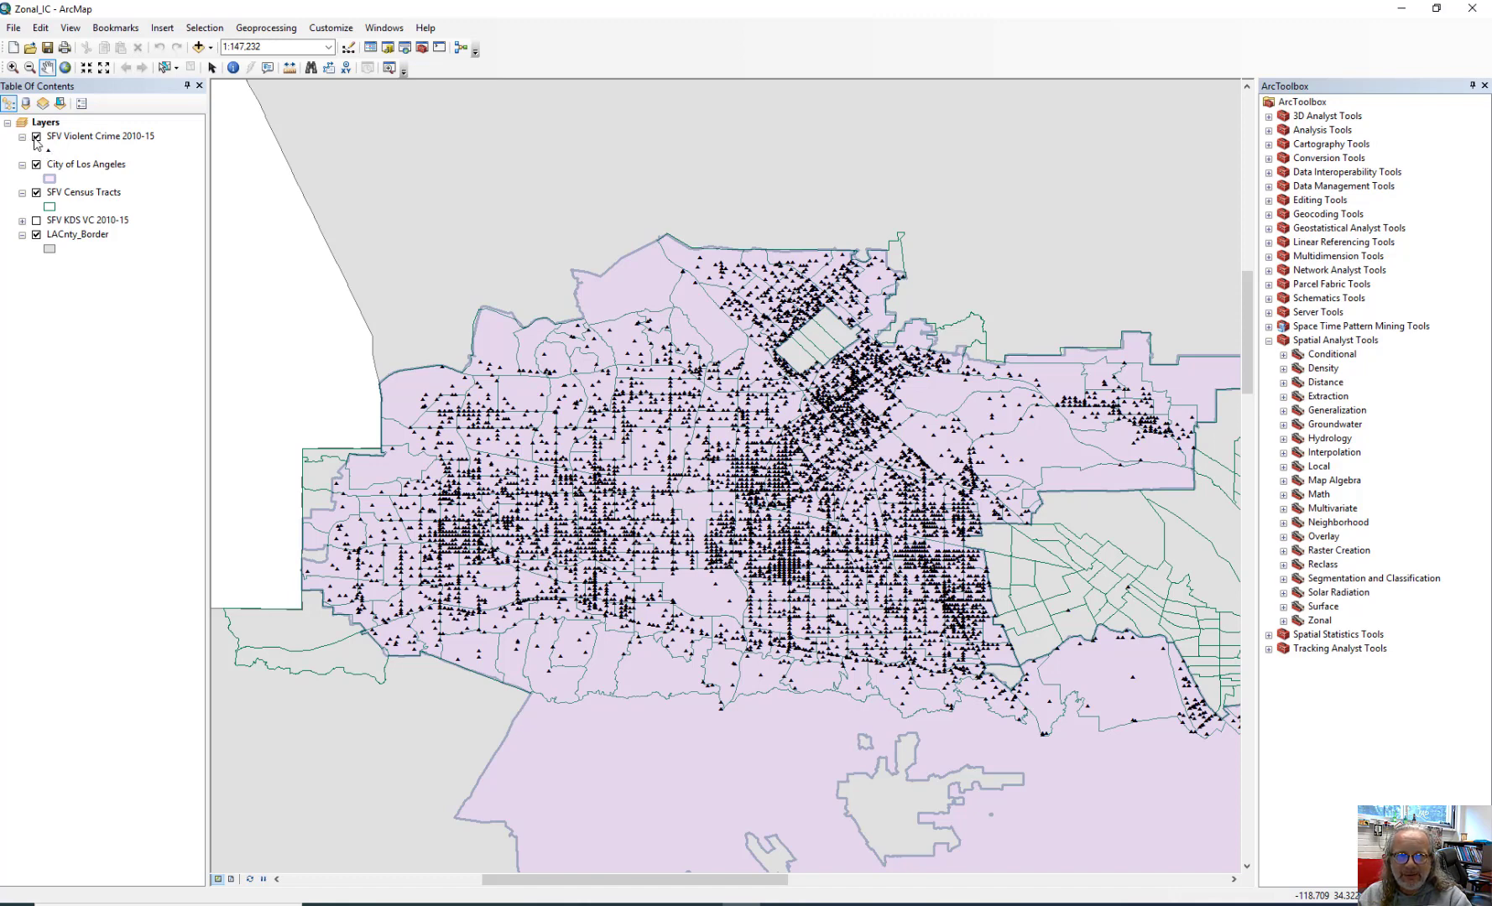
left_click(36, 137)
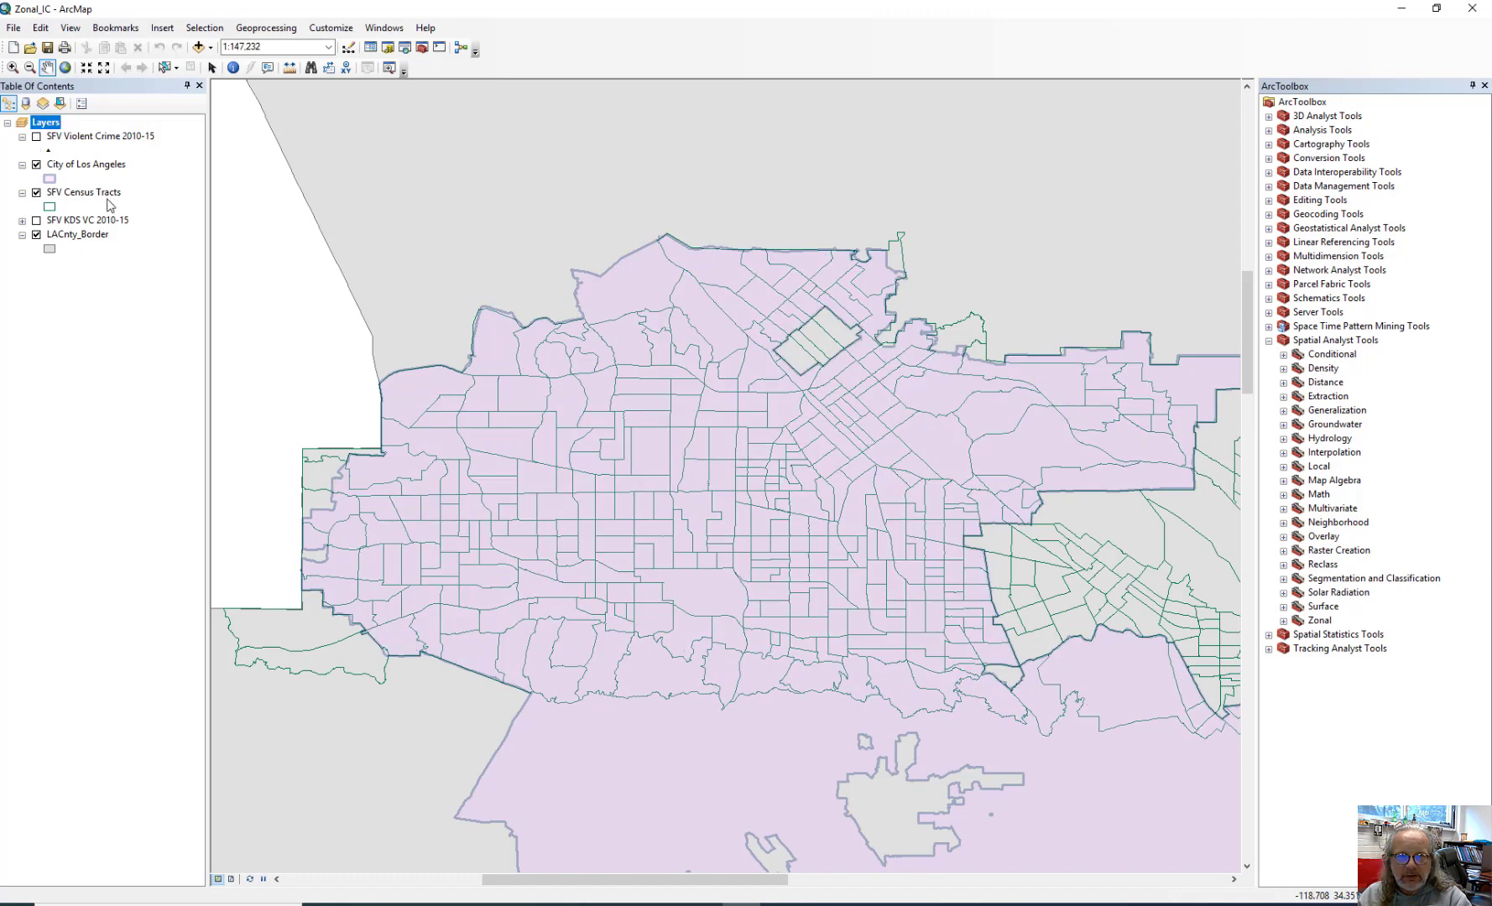
left_click_drag(84, 194, 91, 162)
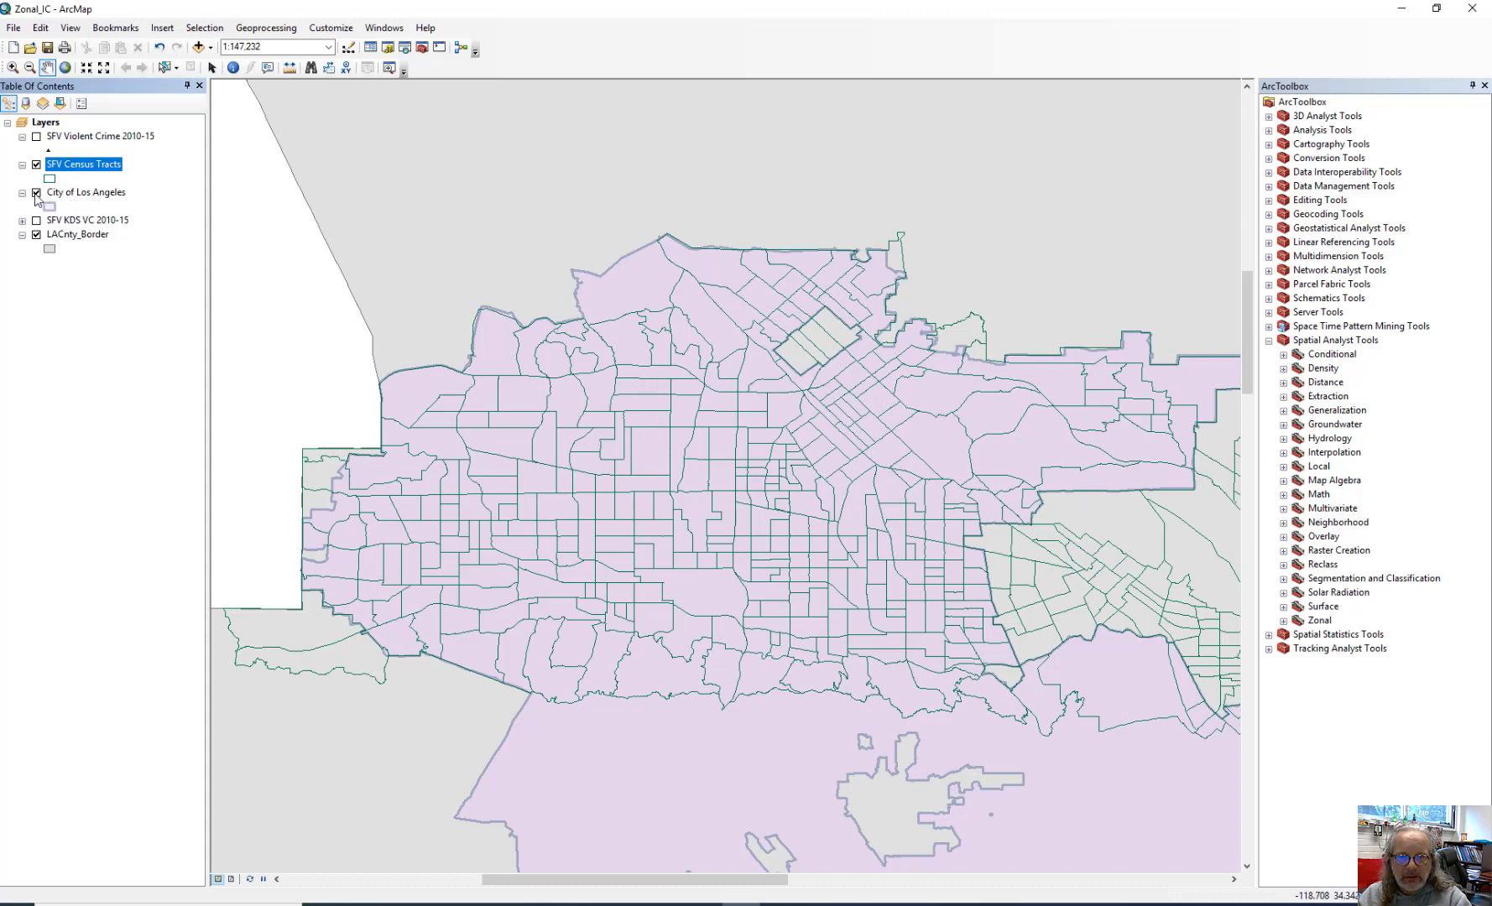
Check the City of Los Angeles and LACnty_Border fills, then show SFV Violent Crime 2010-15 again
left_click(36, 194)
left_click(36, 194)
left_click(36, 236)
left_click(36, 236)
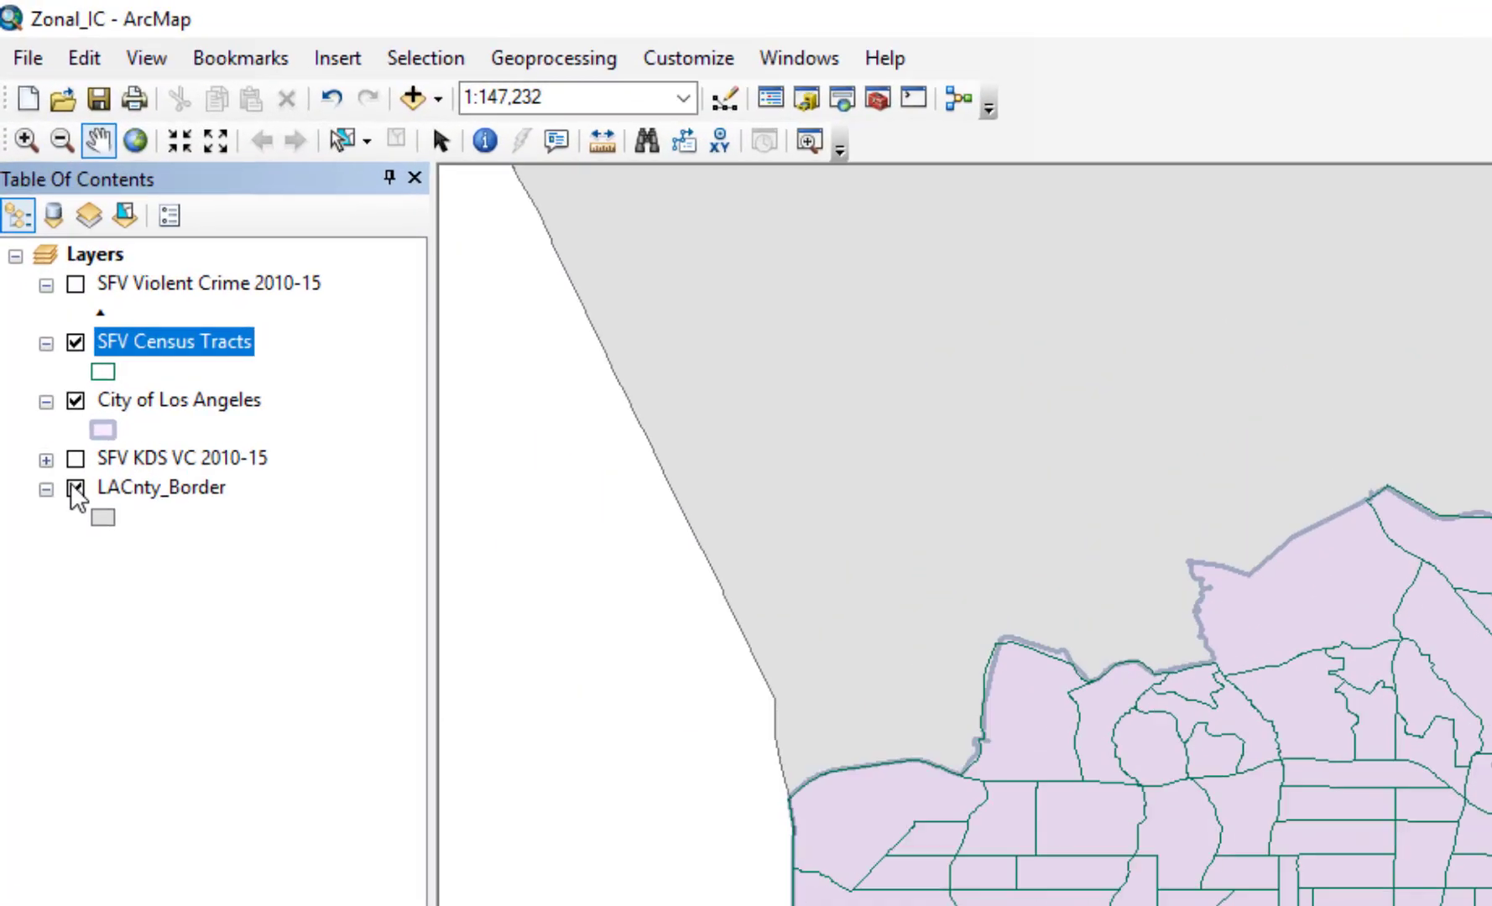
left_click(76, 284)
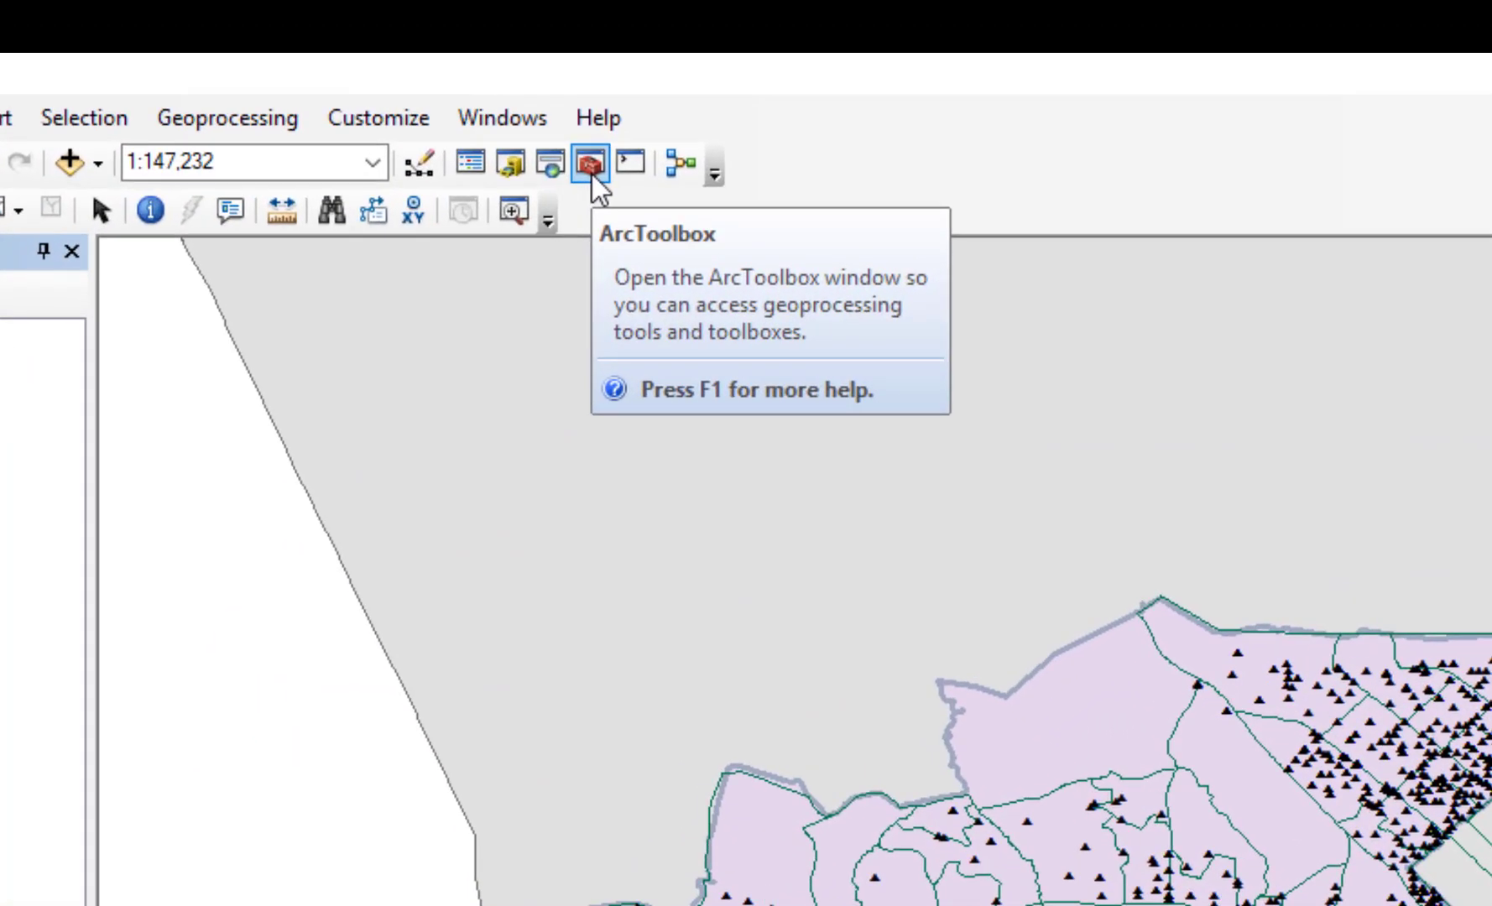
Launch Kernel Density from ArcToolbox's Spatial Analyst Tools > Density toolset
left_click(590, 165)
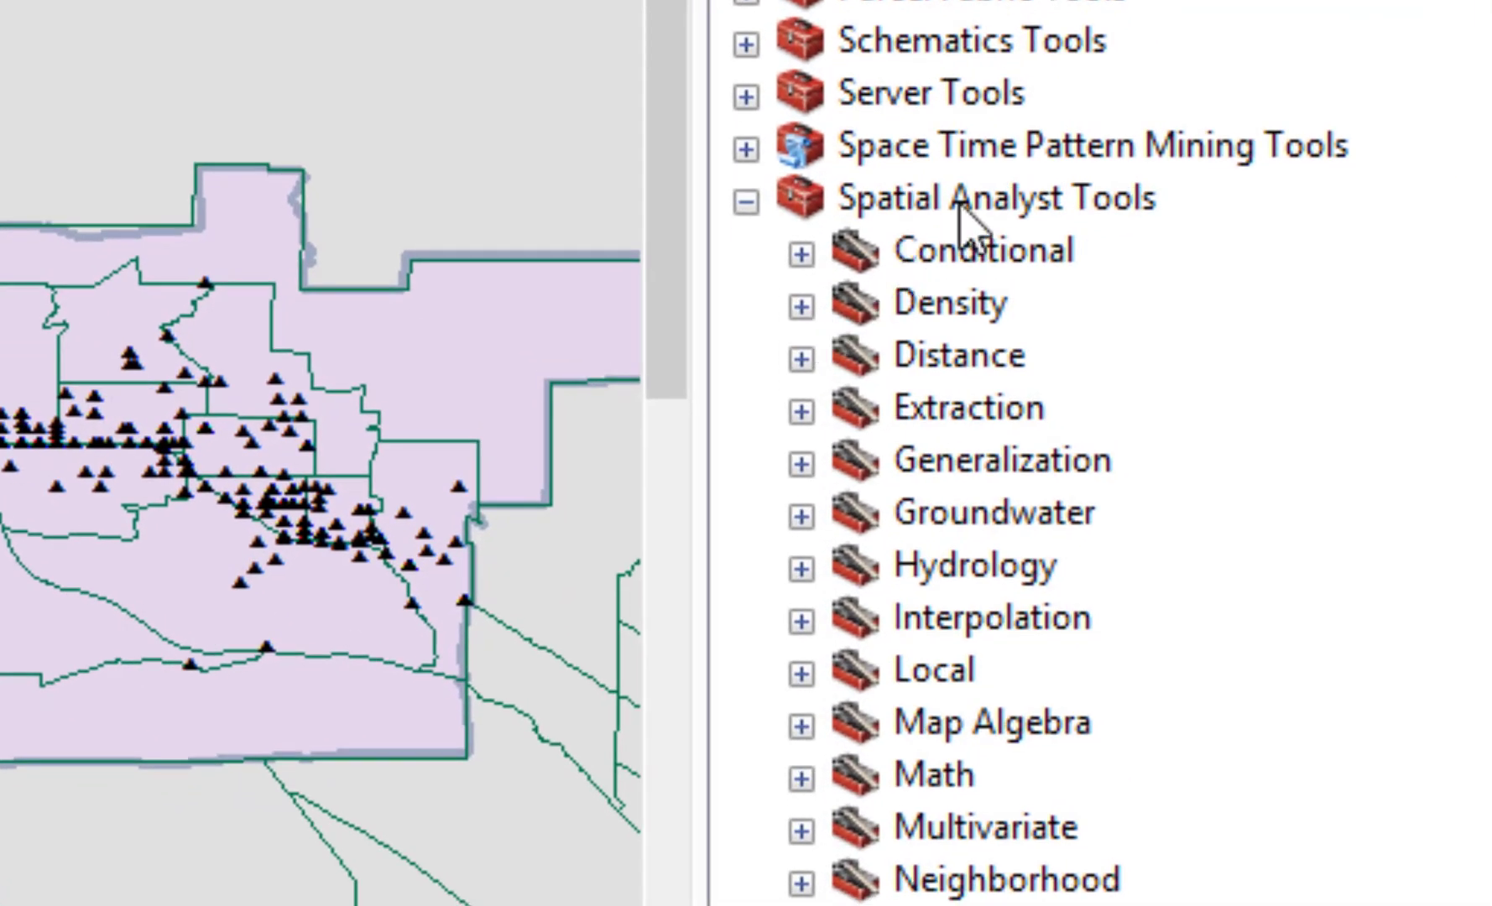
left_click(802, 307)
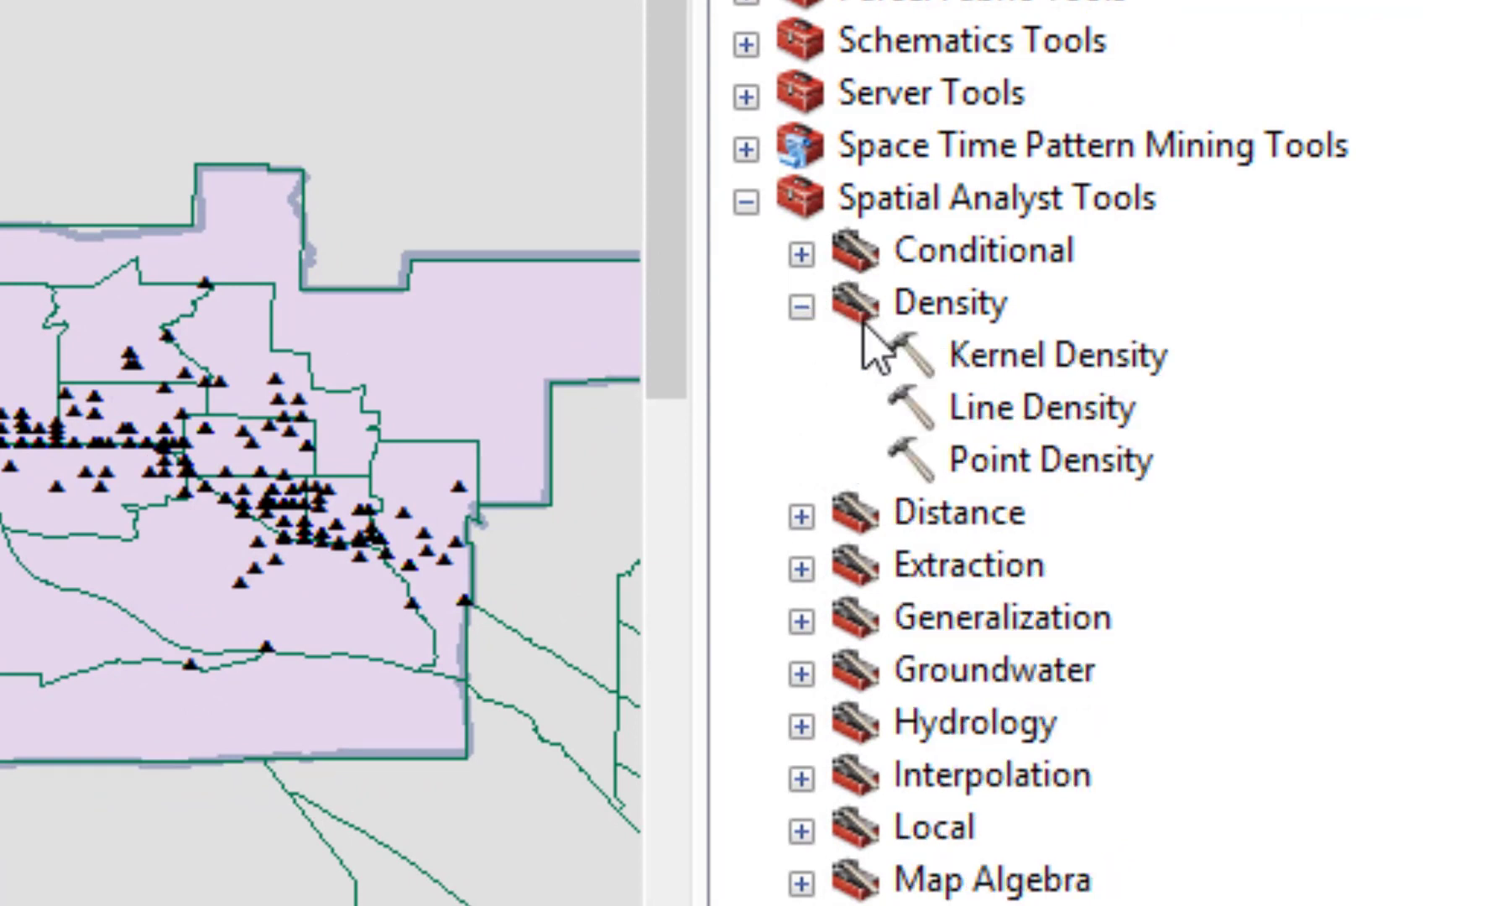
left_click(1093, 367)
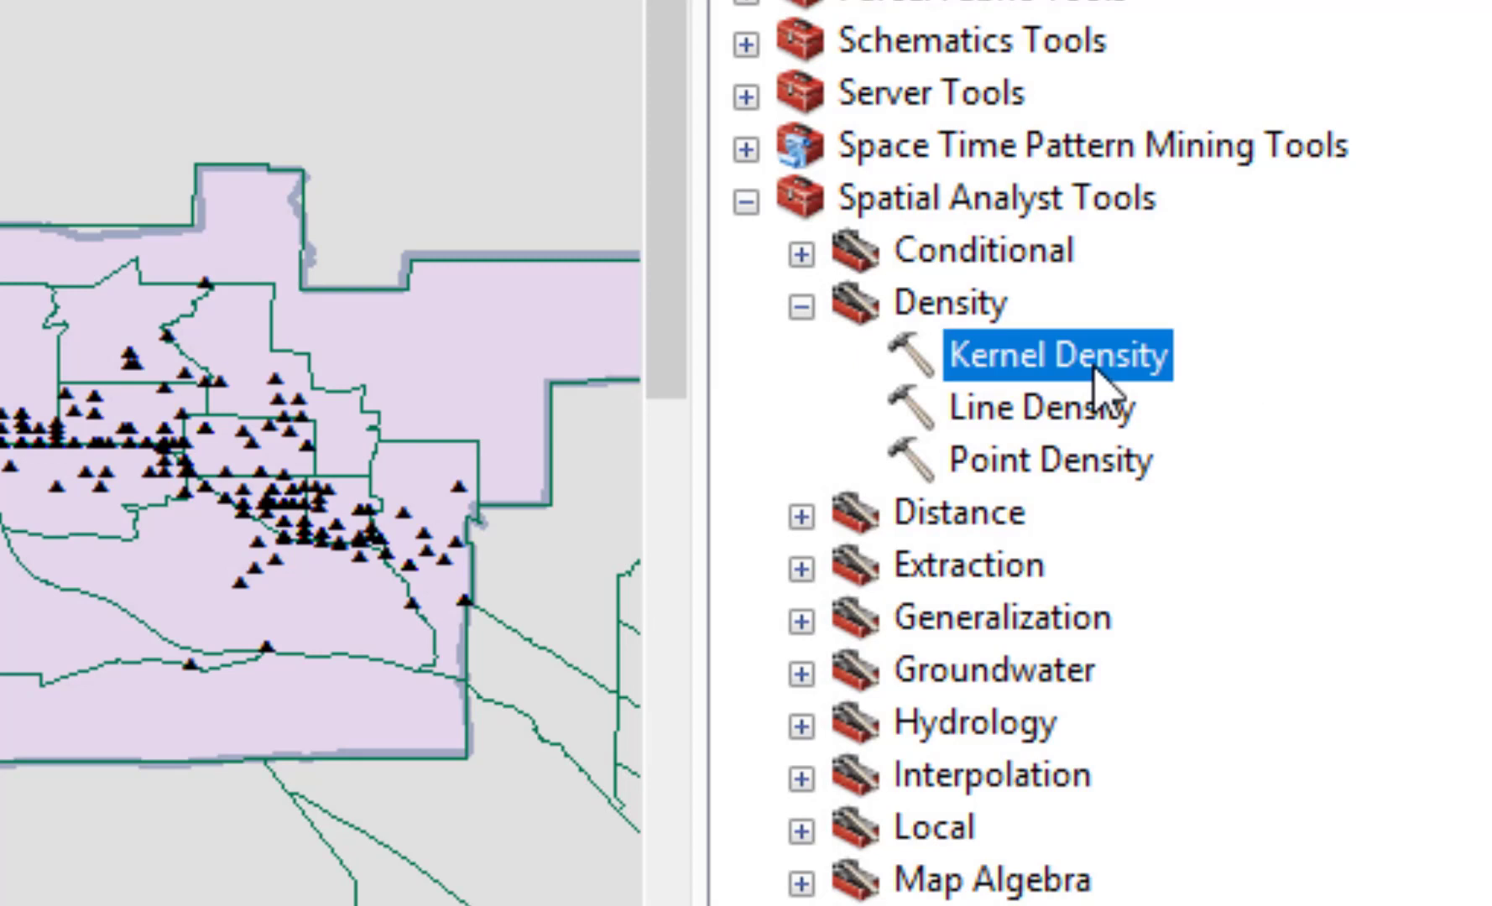
double_click(1093, 367)
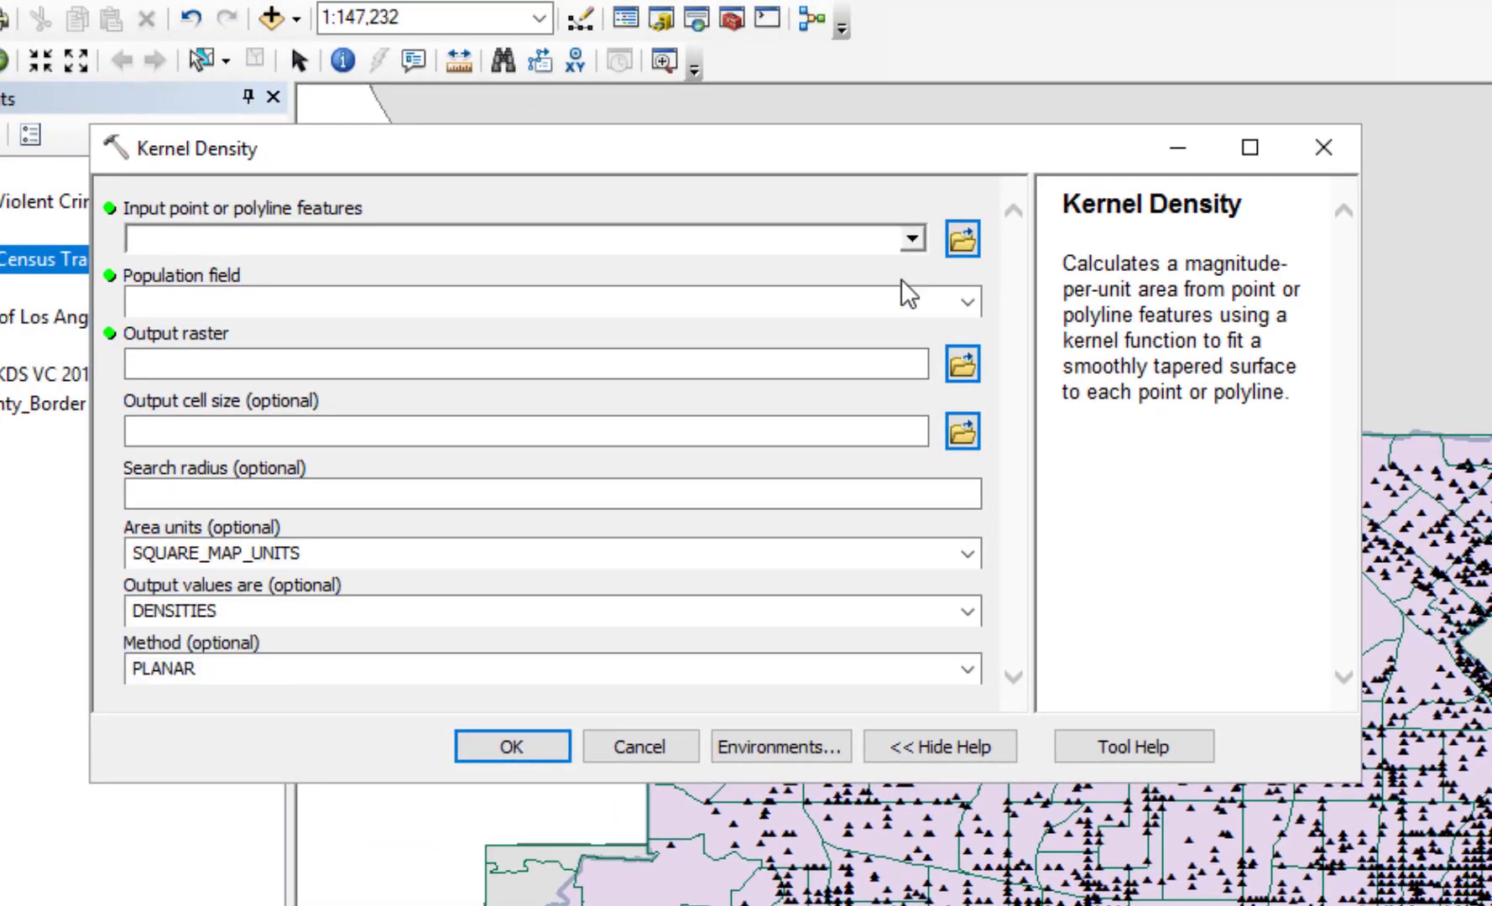
Use SFV Violent Crime 2010-15 as Kernel Density input, keeping population field NONE
left_click_drag(972, 161, 1491, 217)
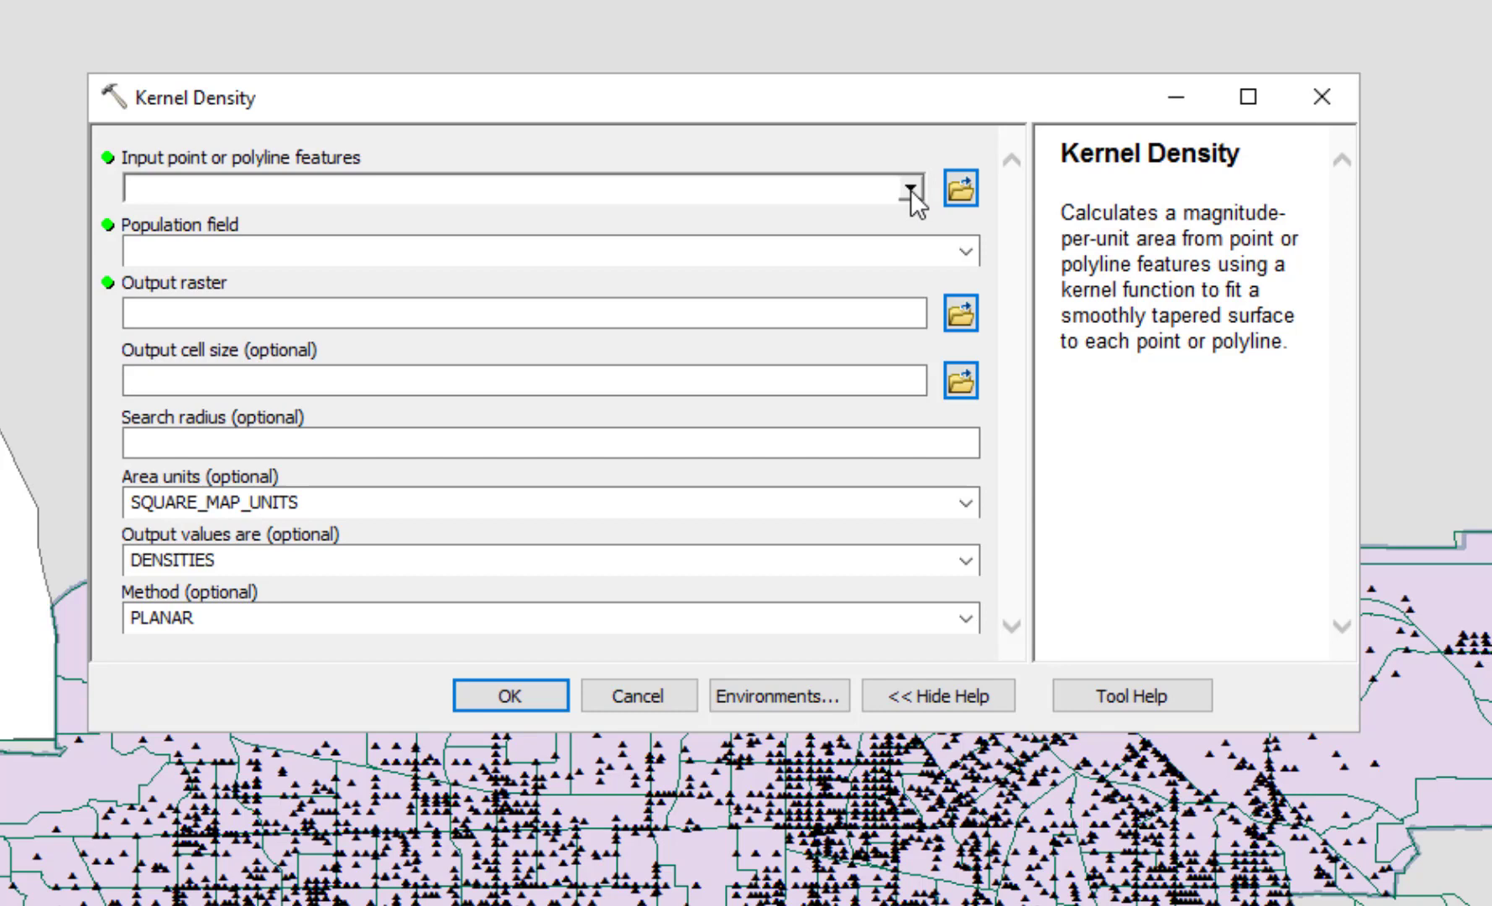
left_click(911, 189)
left_click(263, 220)
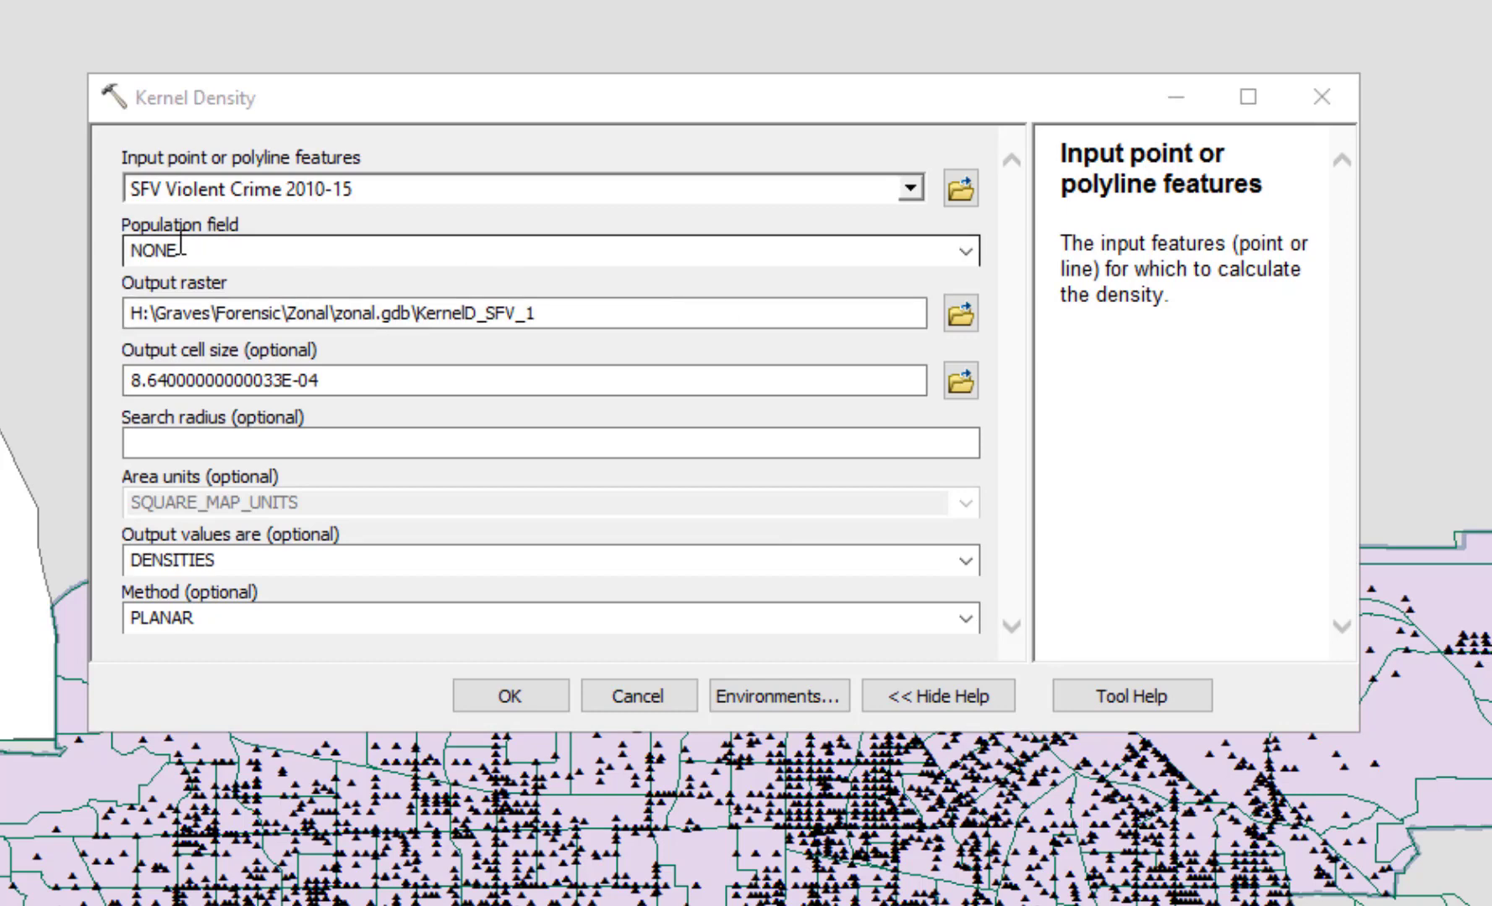
left_click(183, 246)
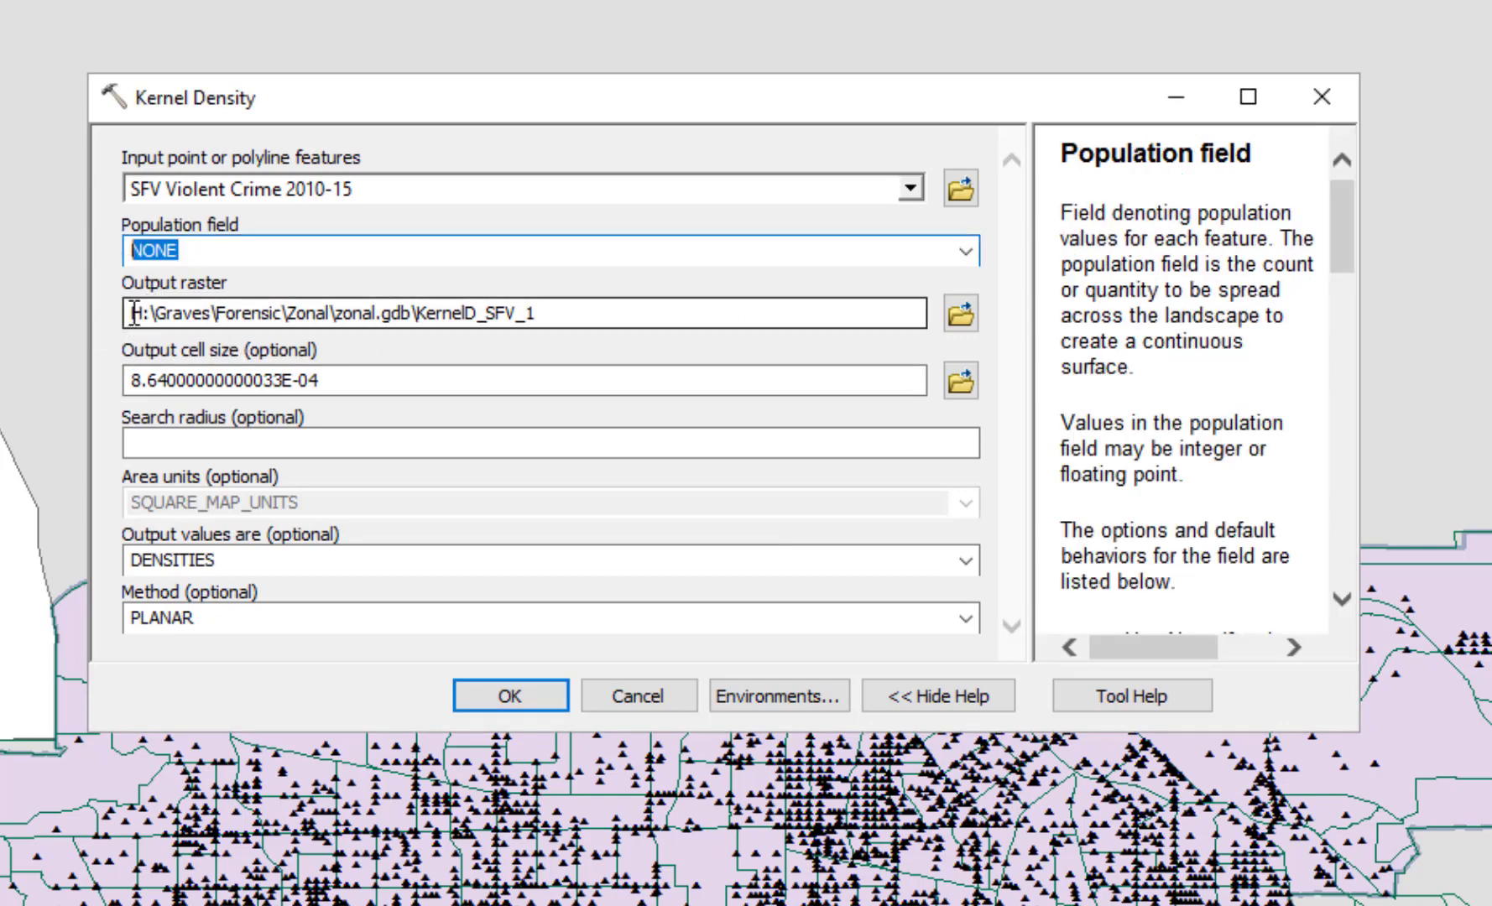
left_click_drag(128, 313, 611, 316)
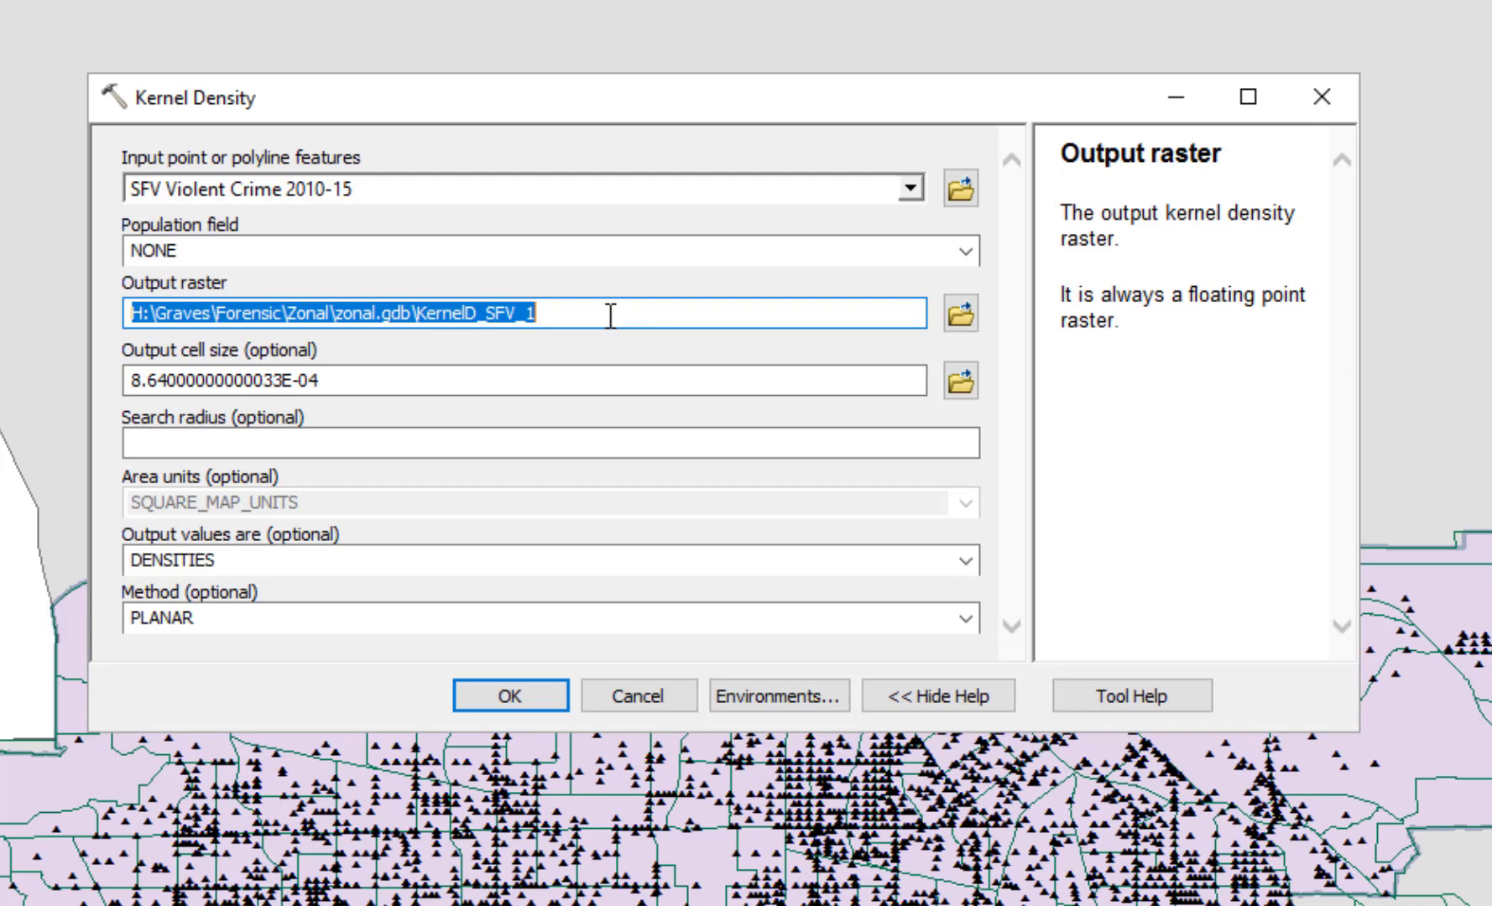
Browse the output raster location to C: > Users > your home folder > Desktop
left_click(962, 316)
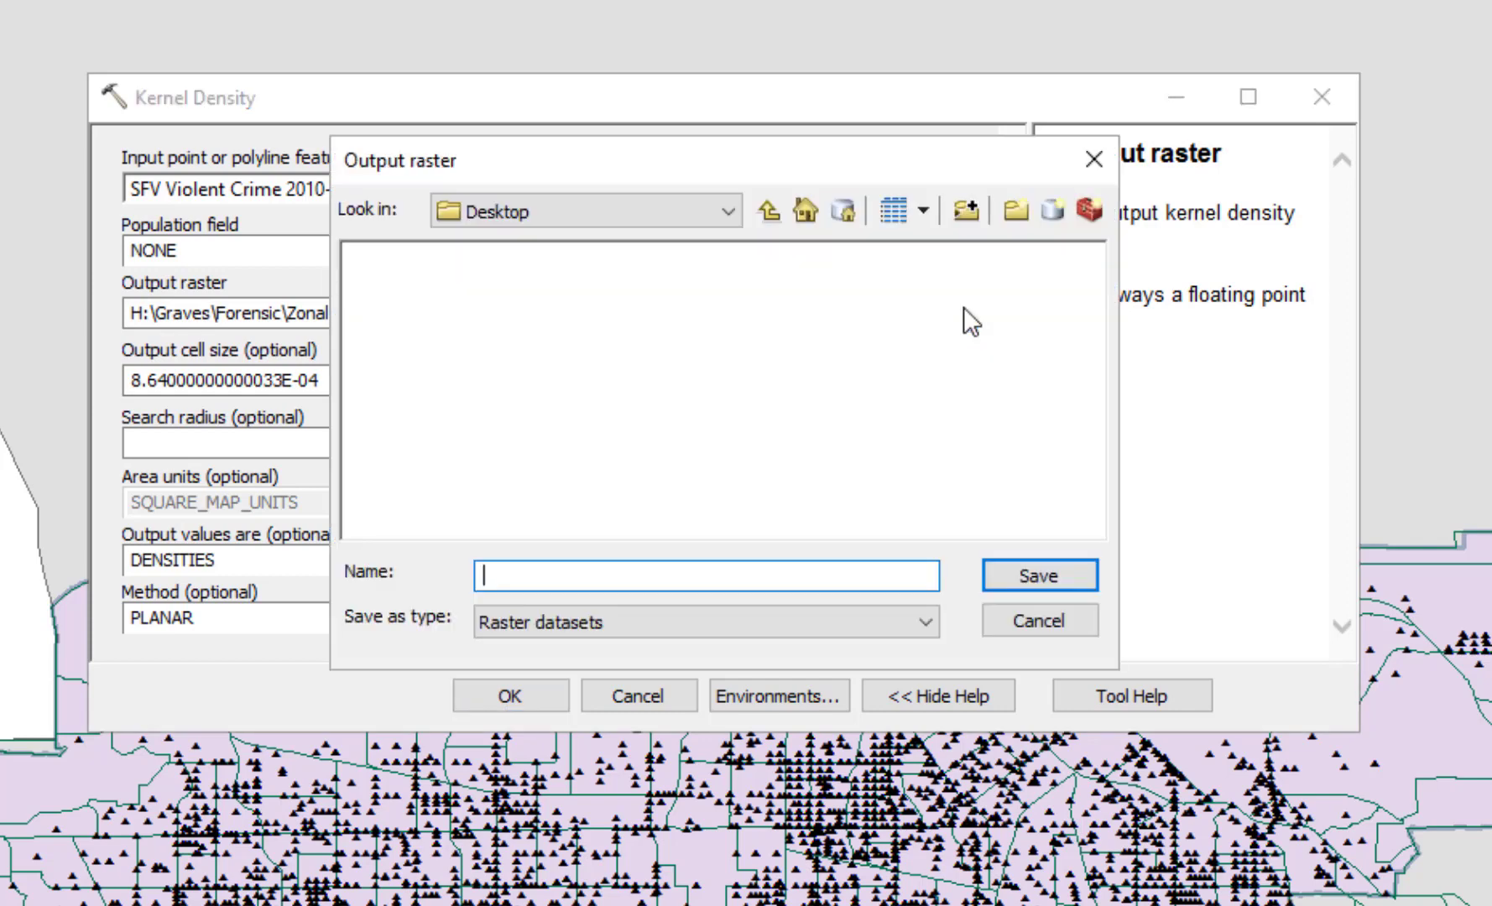
left_click(723, 214)
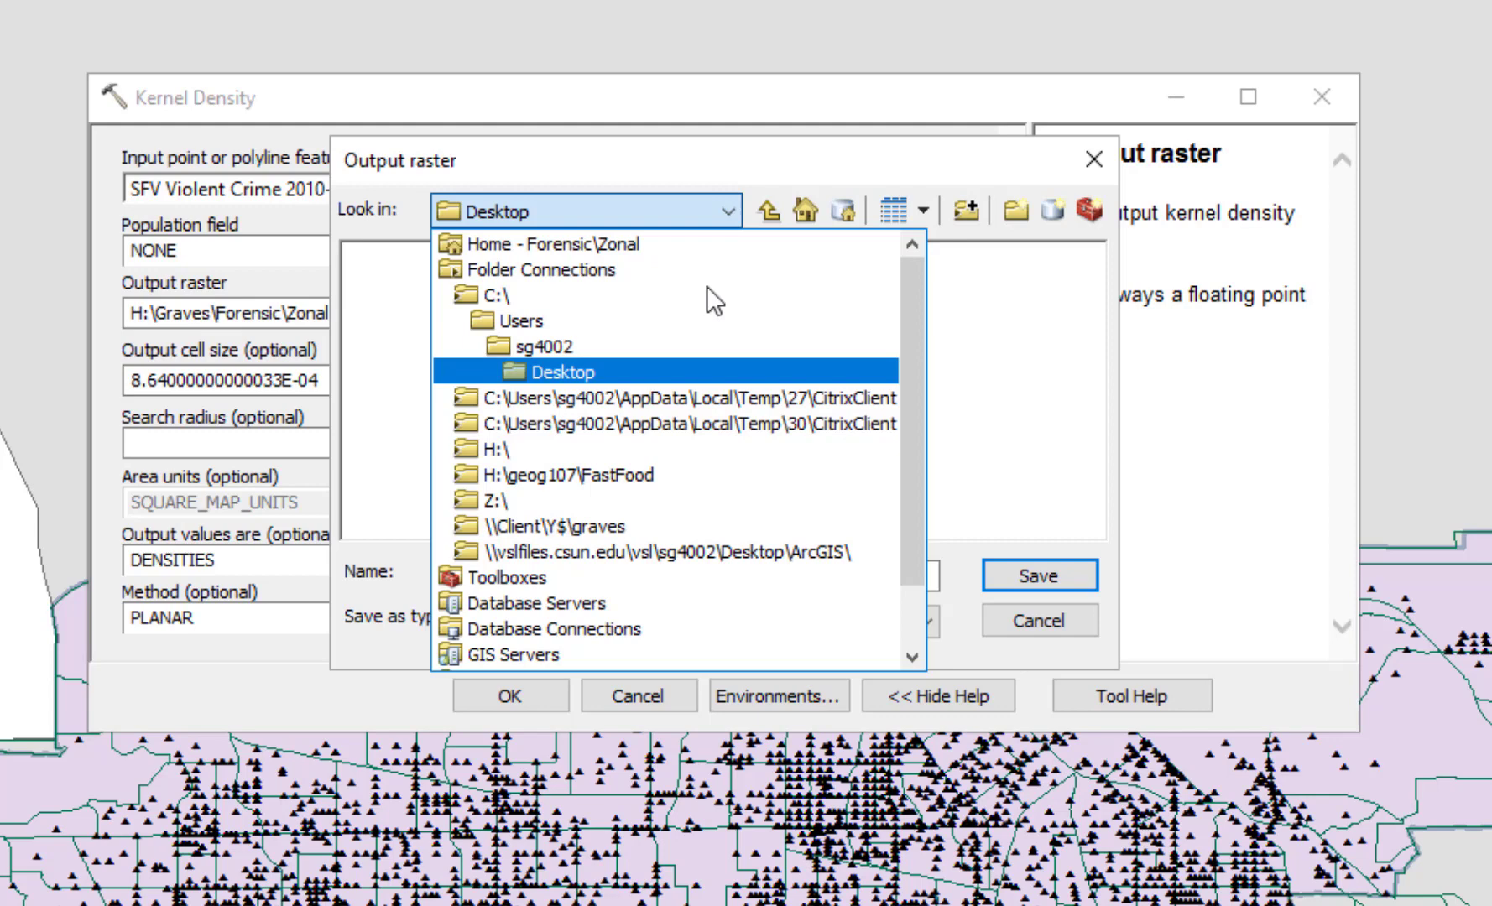
left_click(546, 301)
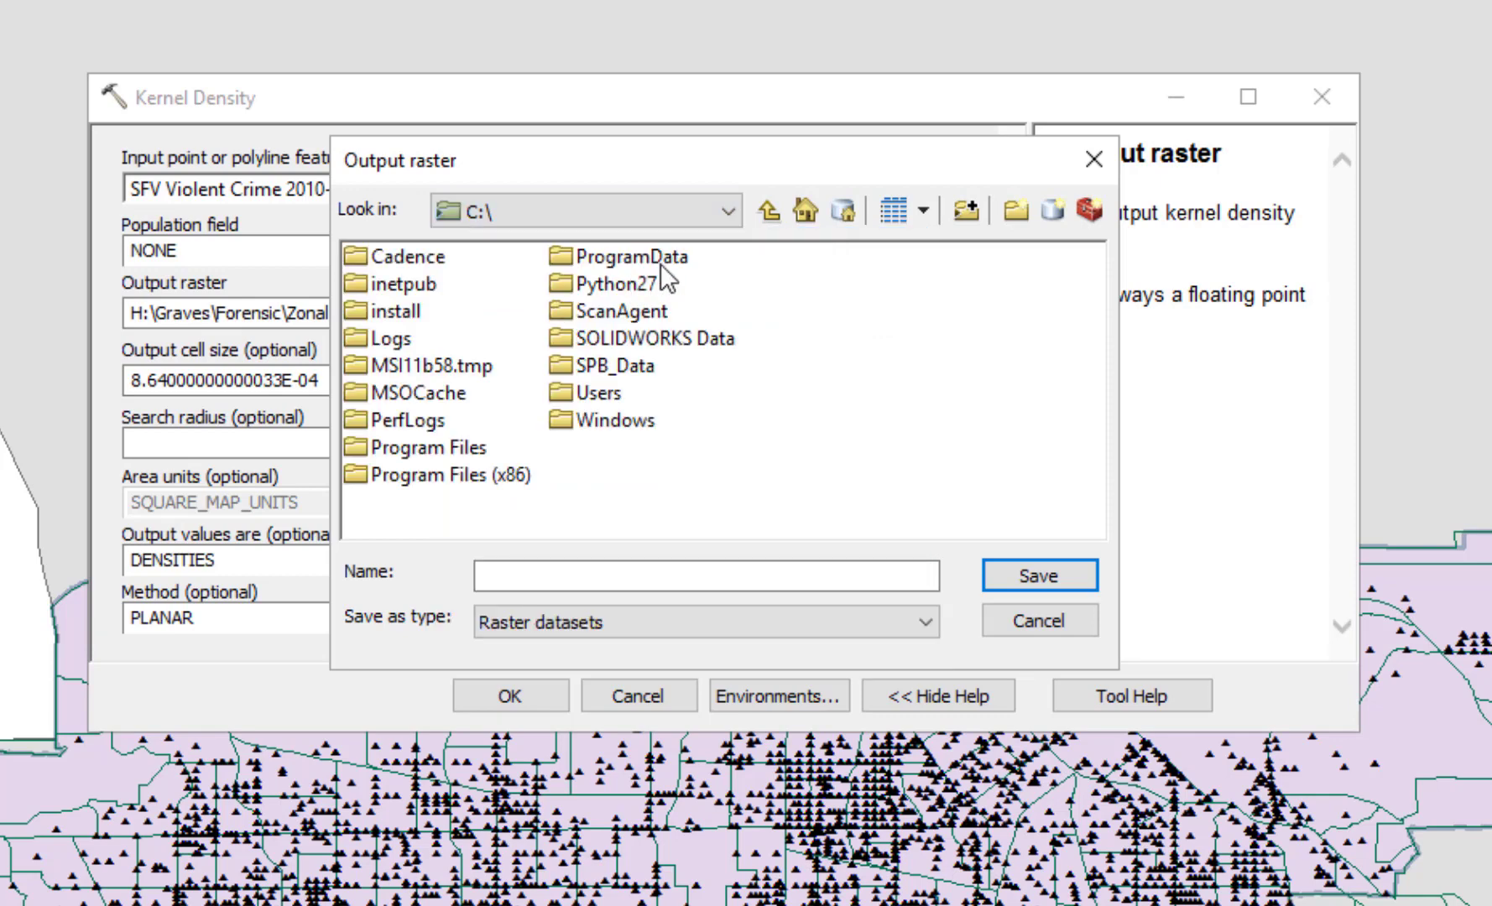
double_click(598, 395)
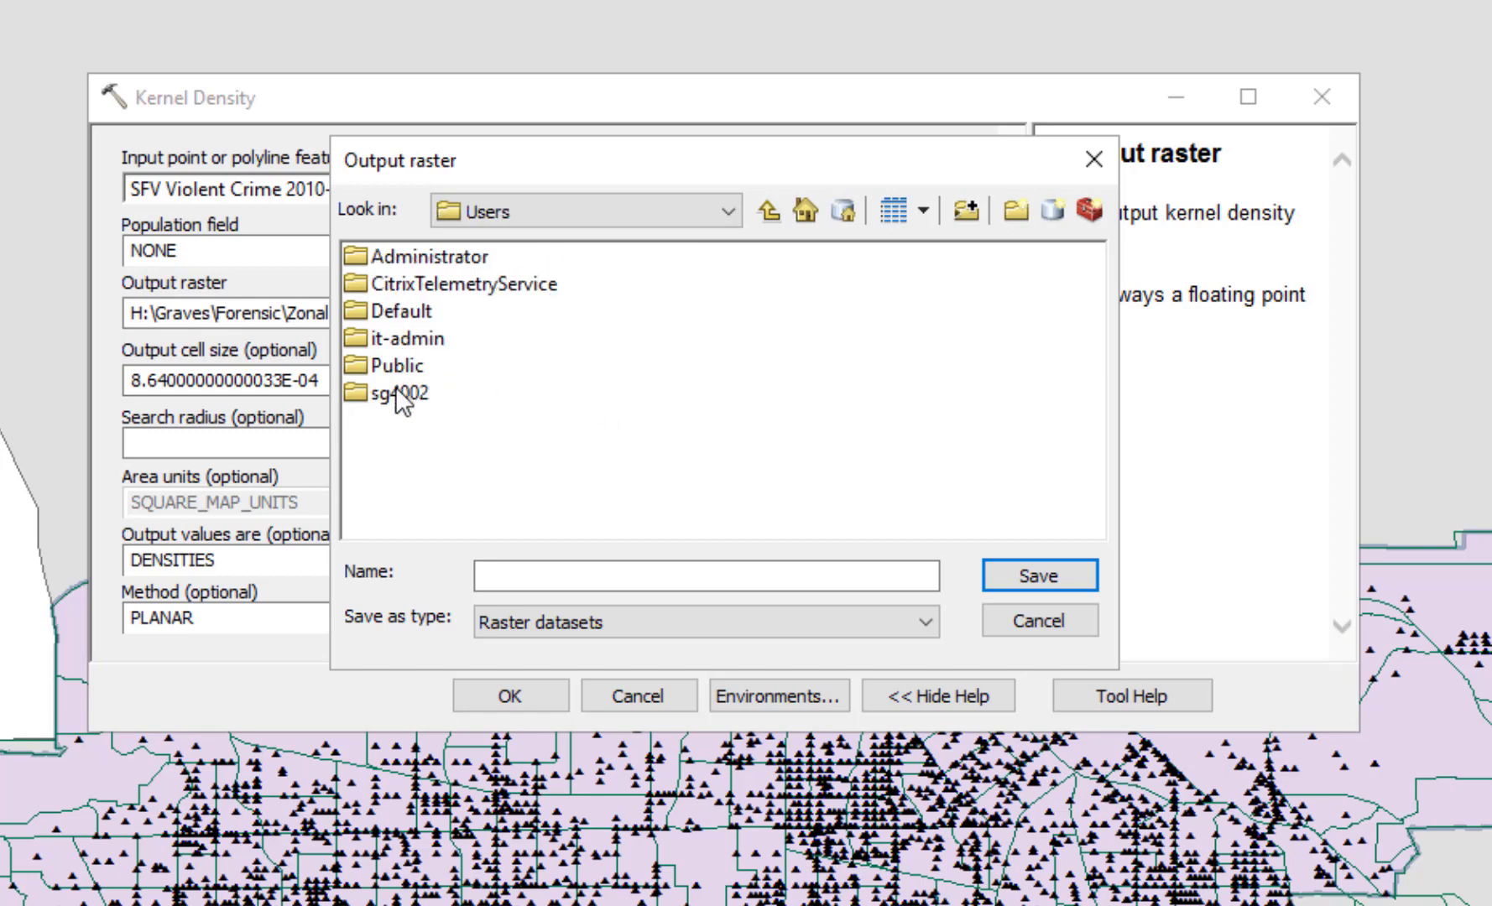
left_click(402, 401)
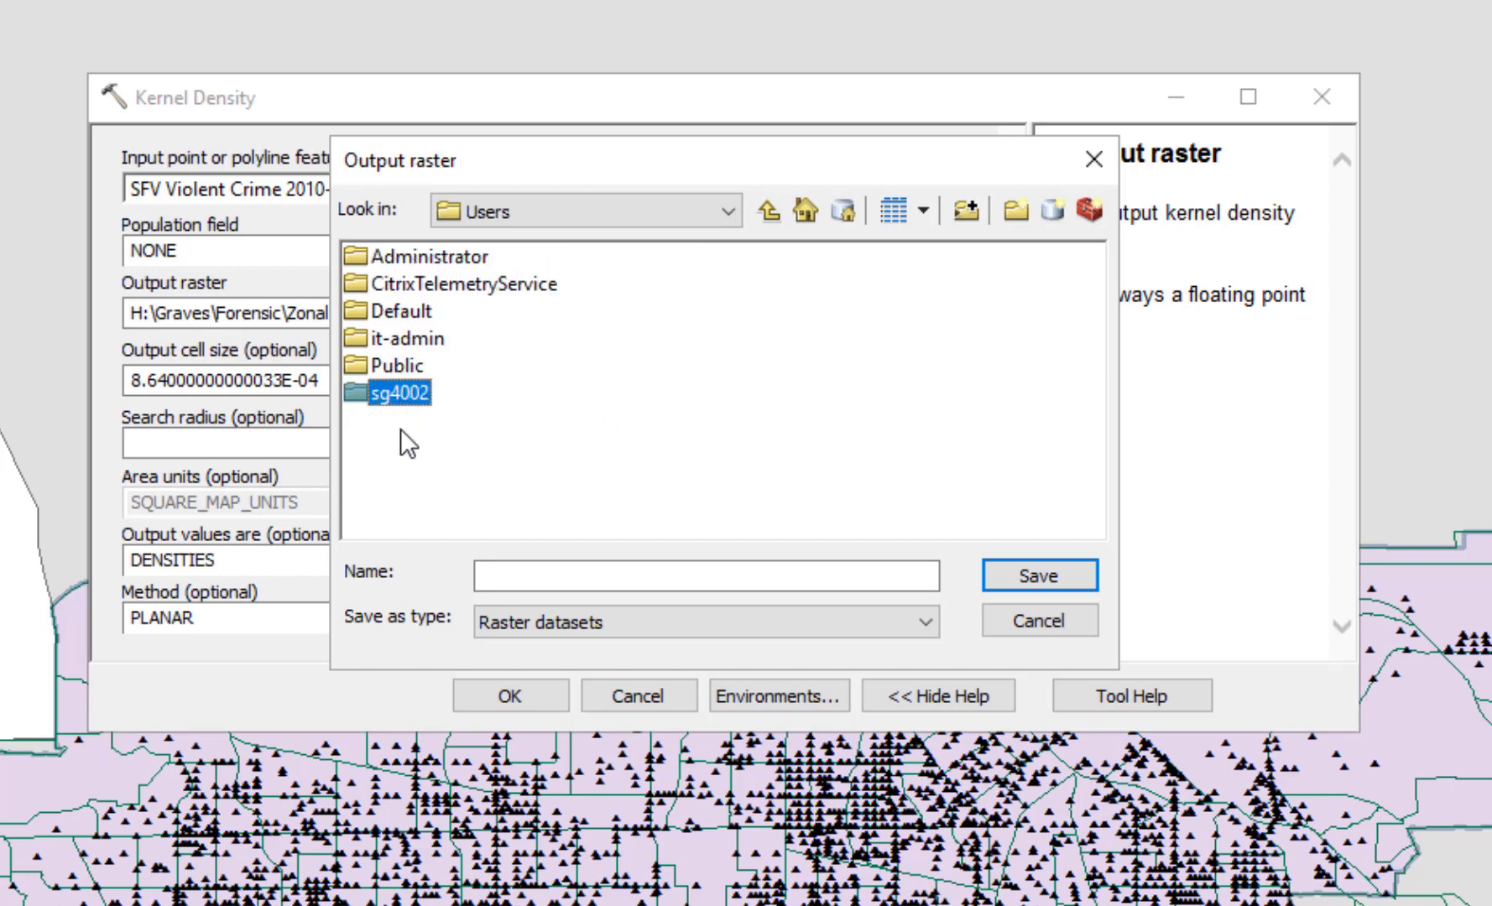
double_click(409, 394)
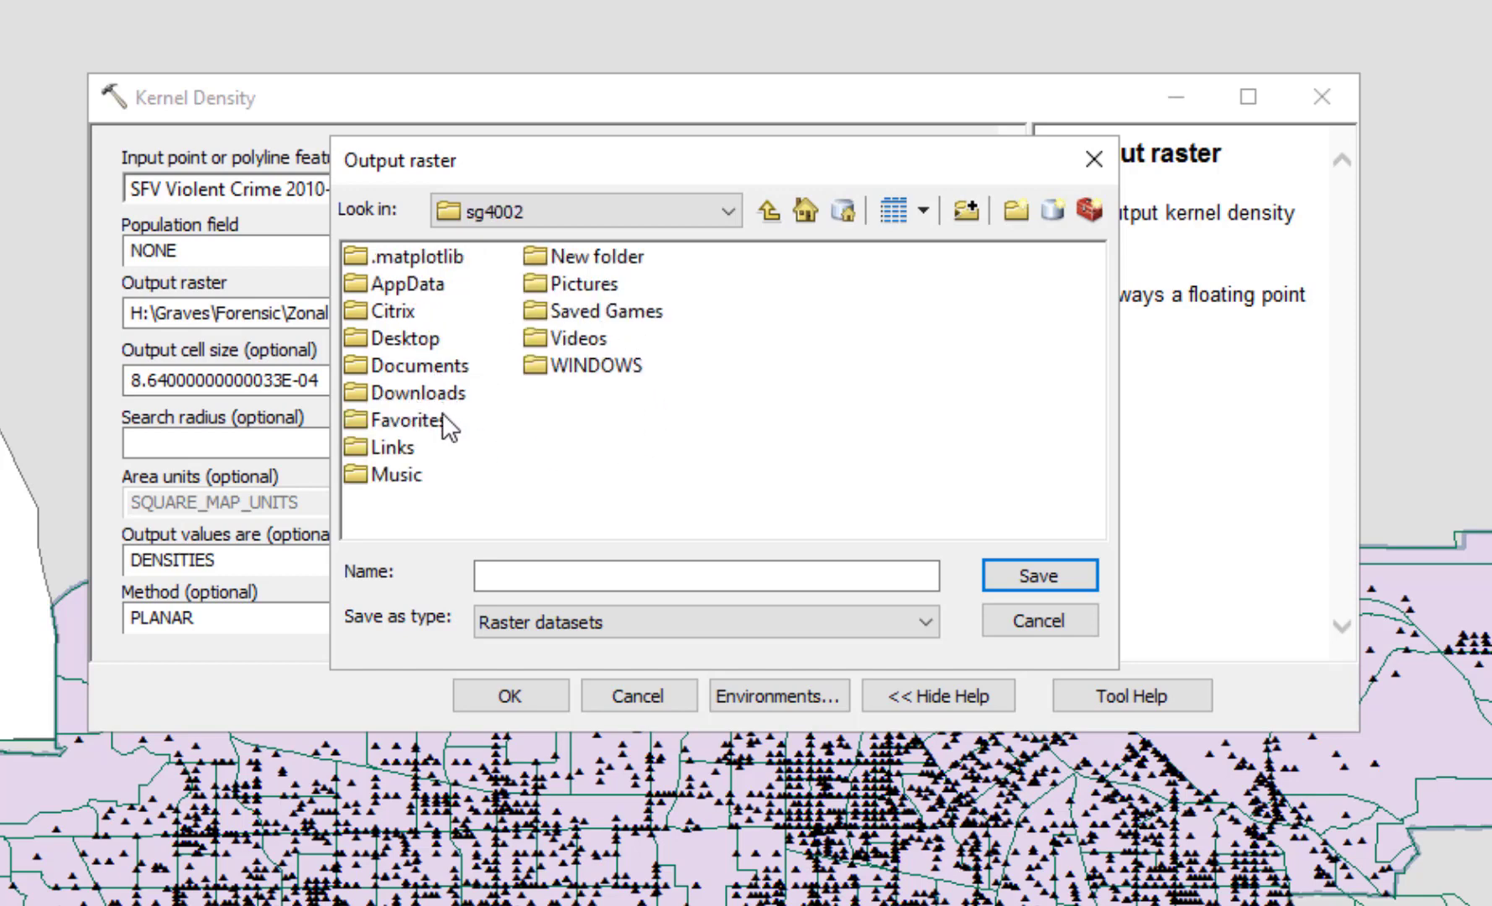
double_click(428, 345)
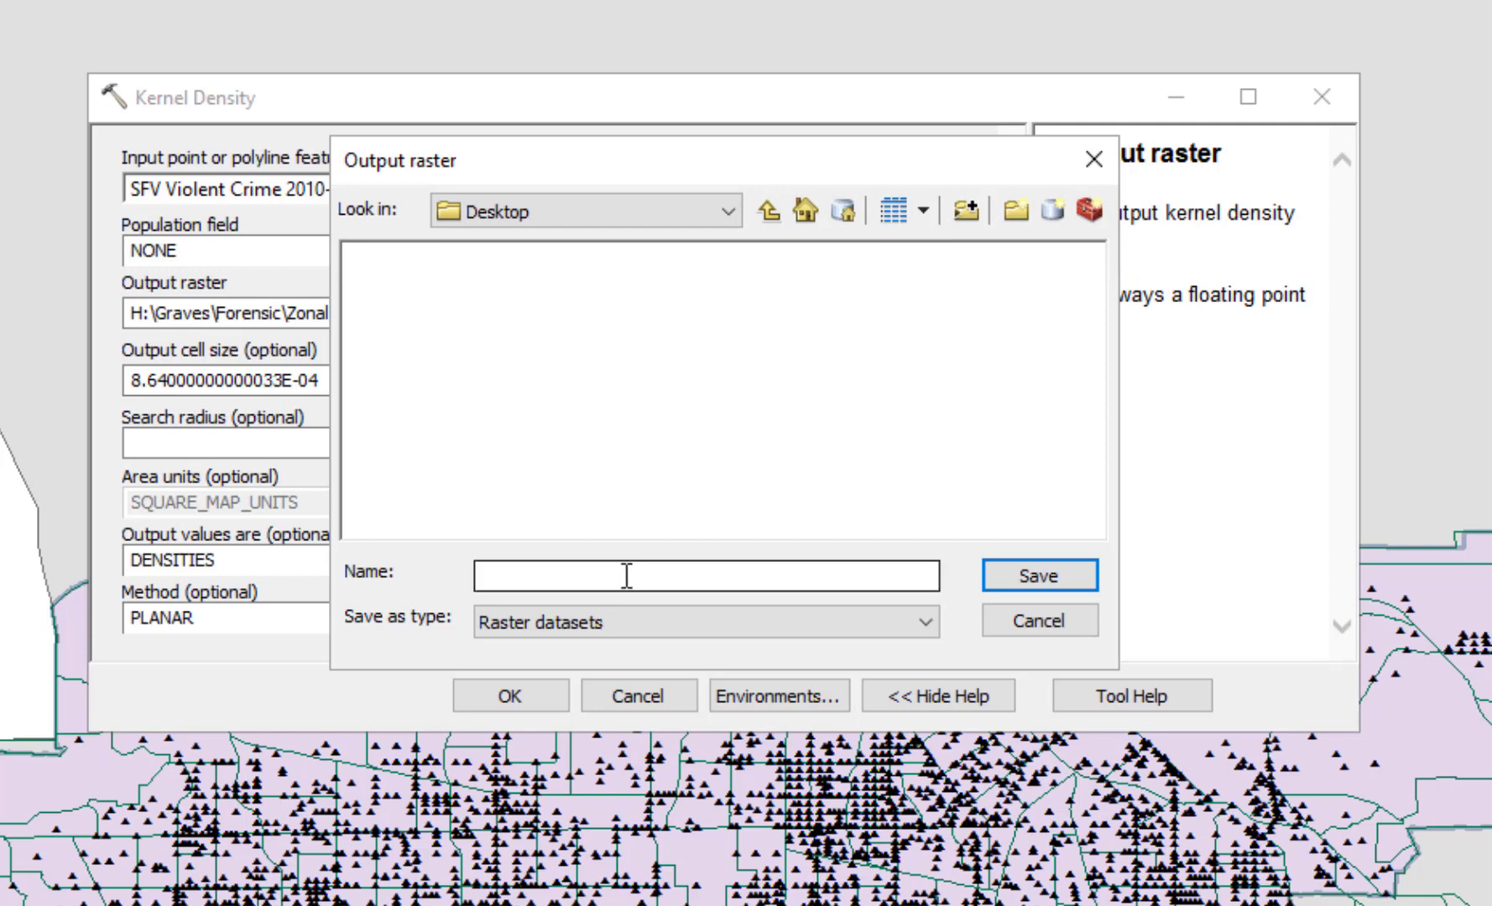
Create a new file geodatabase on the Desktop named Citrixdesktop.gdb and open it
left_click(504, 577)
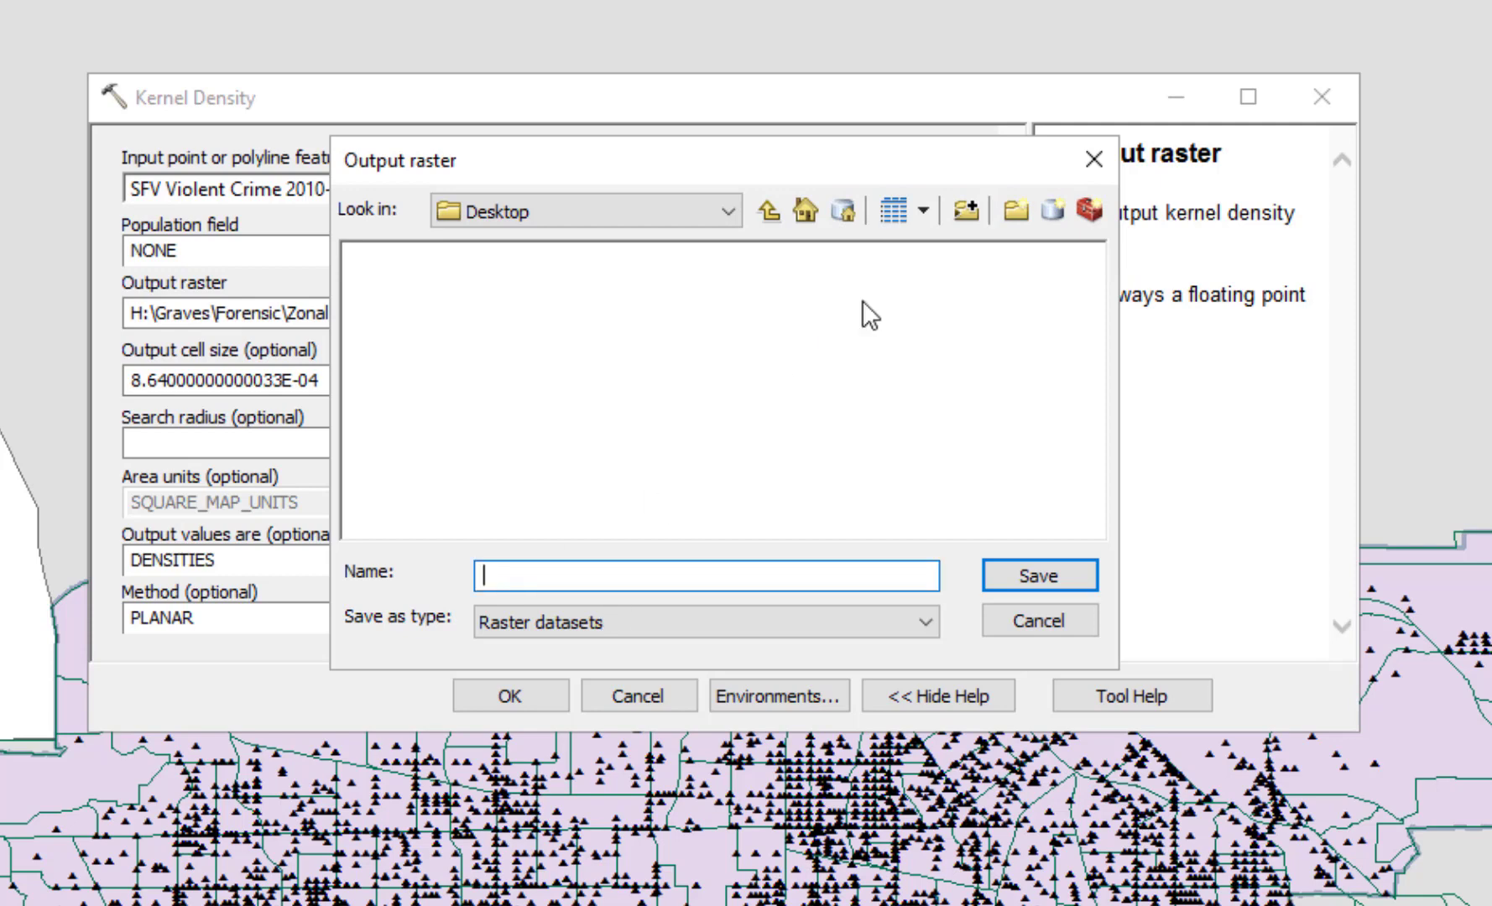
left_click(1053, 212)
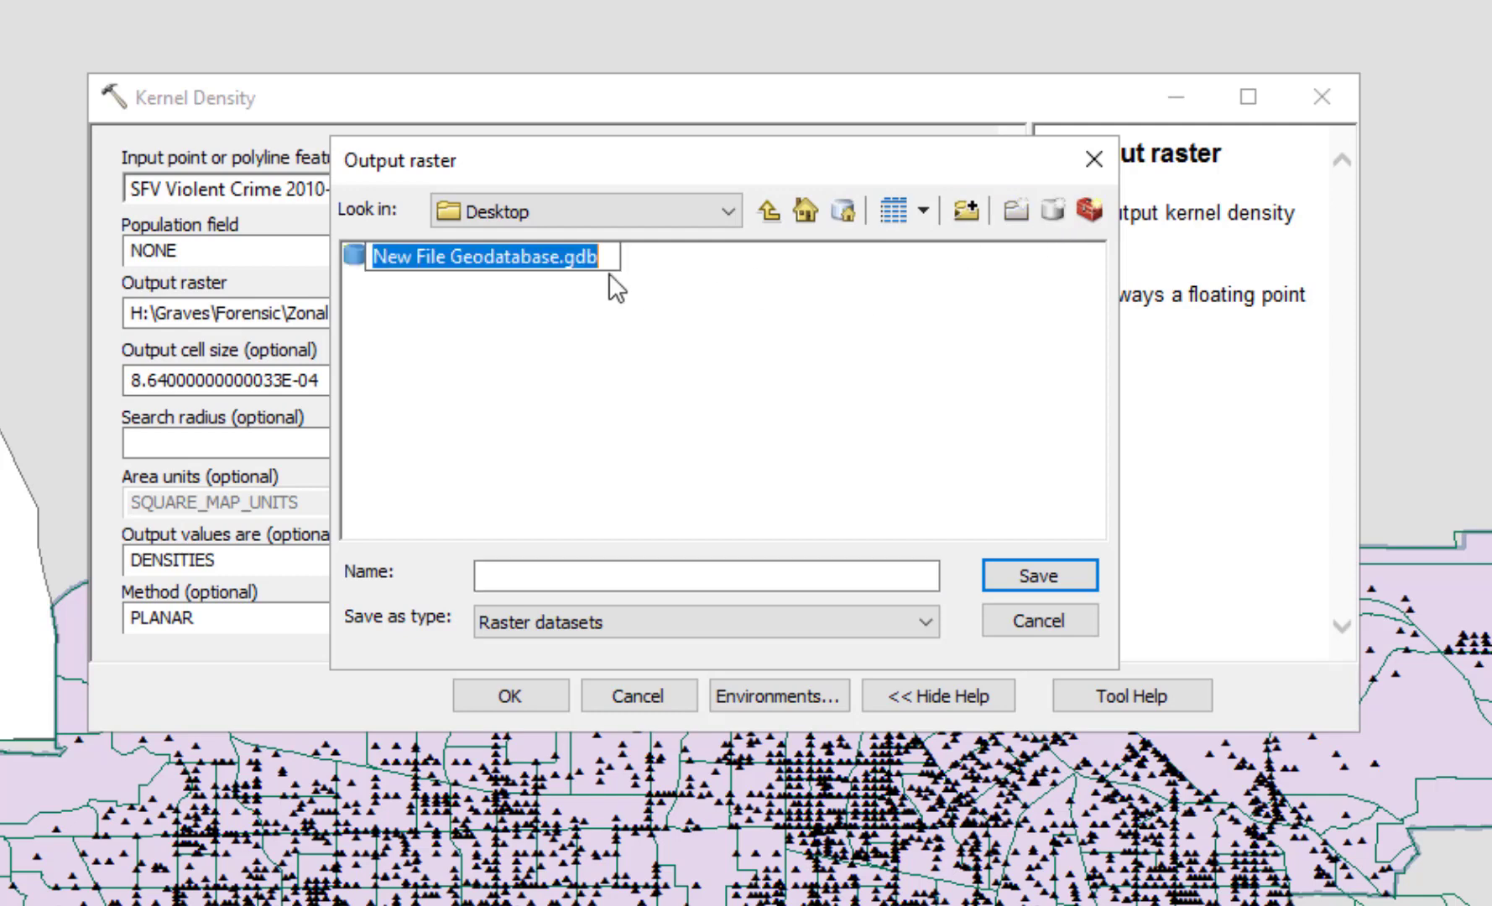
left_click(555, 258)
left_click_drag(556, 256, 283, 253)
type("Citrixdesktop")
key("Return")
double_click(434, 260)
Name the output raster SFV_VC_2010_15KDS, save it, and enlarge the Kernel Density window
left_click(566, 573)
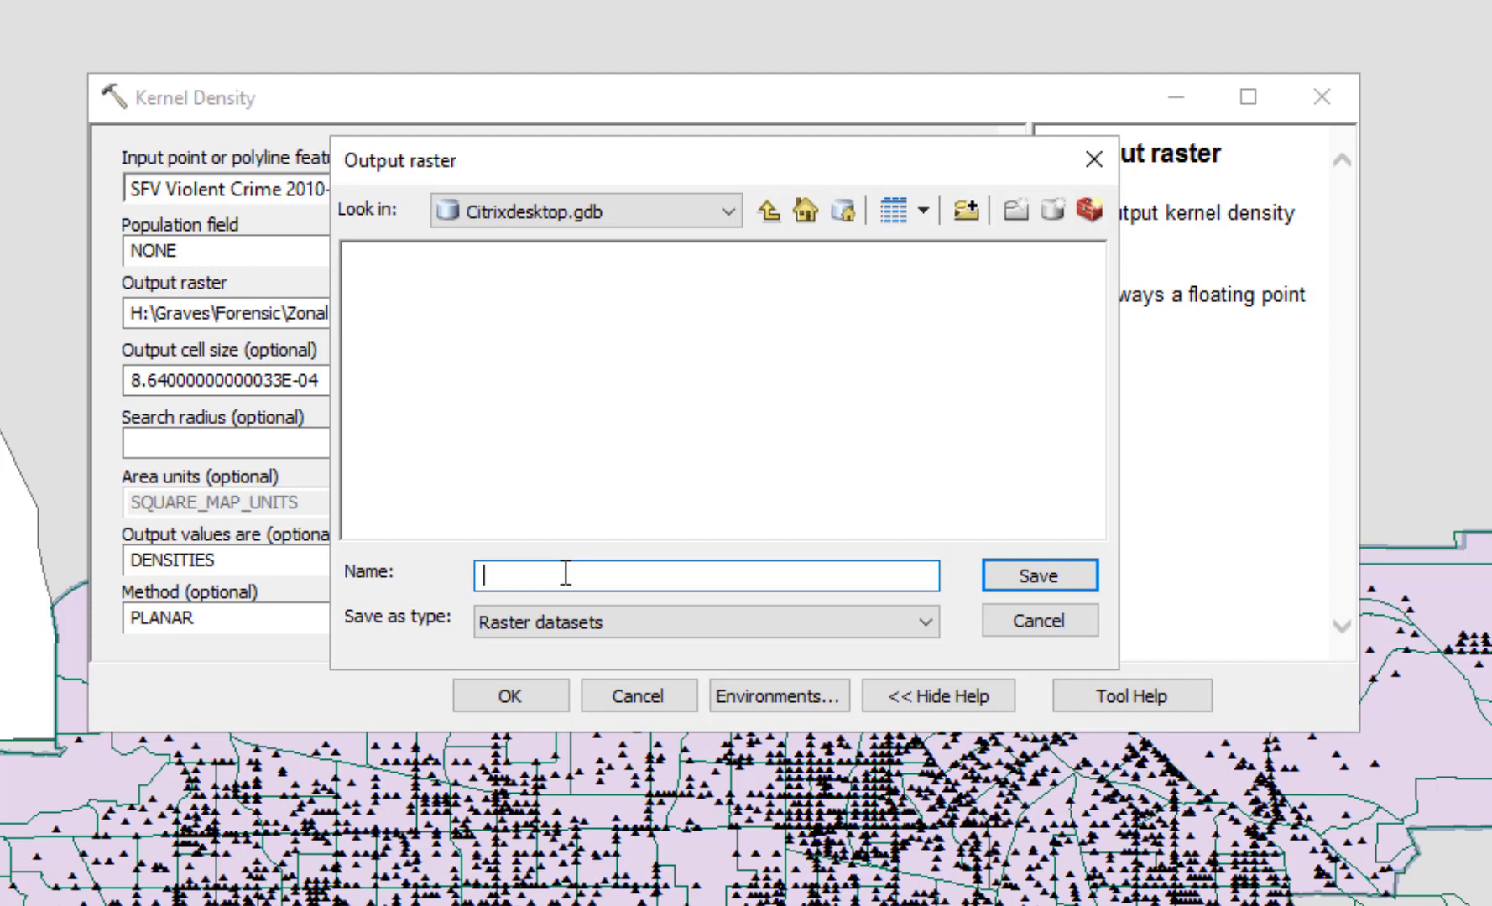
type("SFV_VC_2010_")
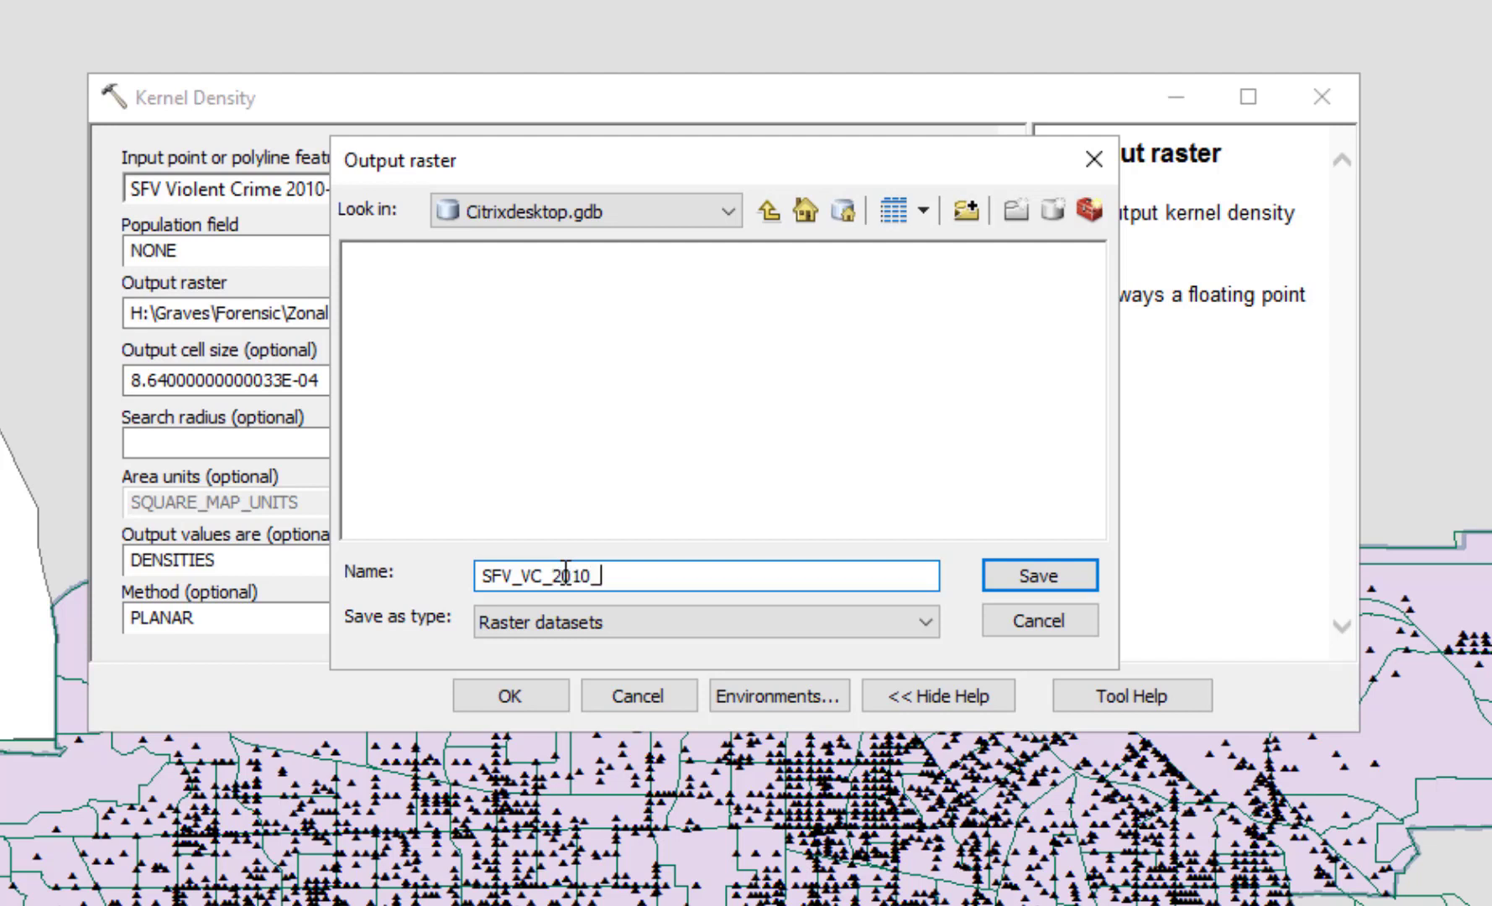
type("15KDS")
left_click(1029, 581)
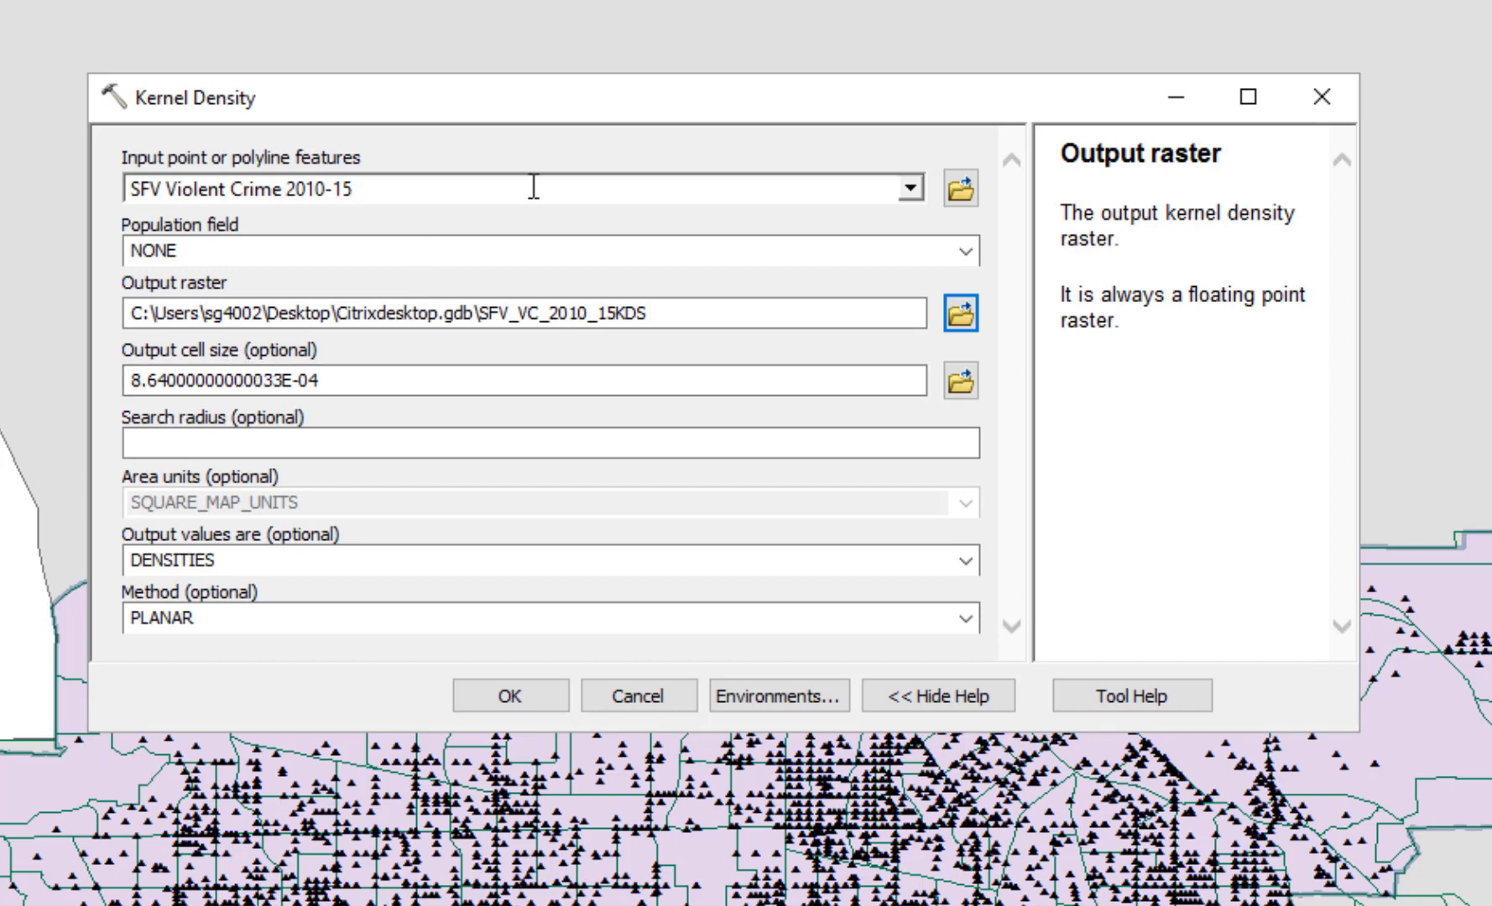
left_click_drag(1349, 727, 1427, 905)
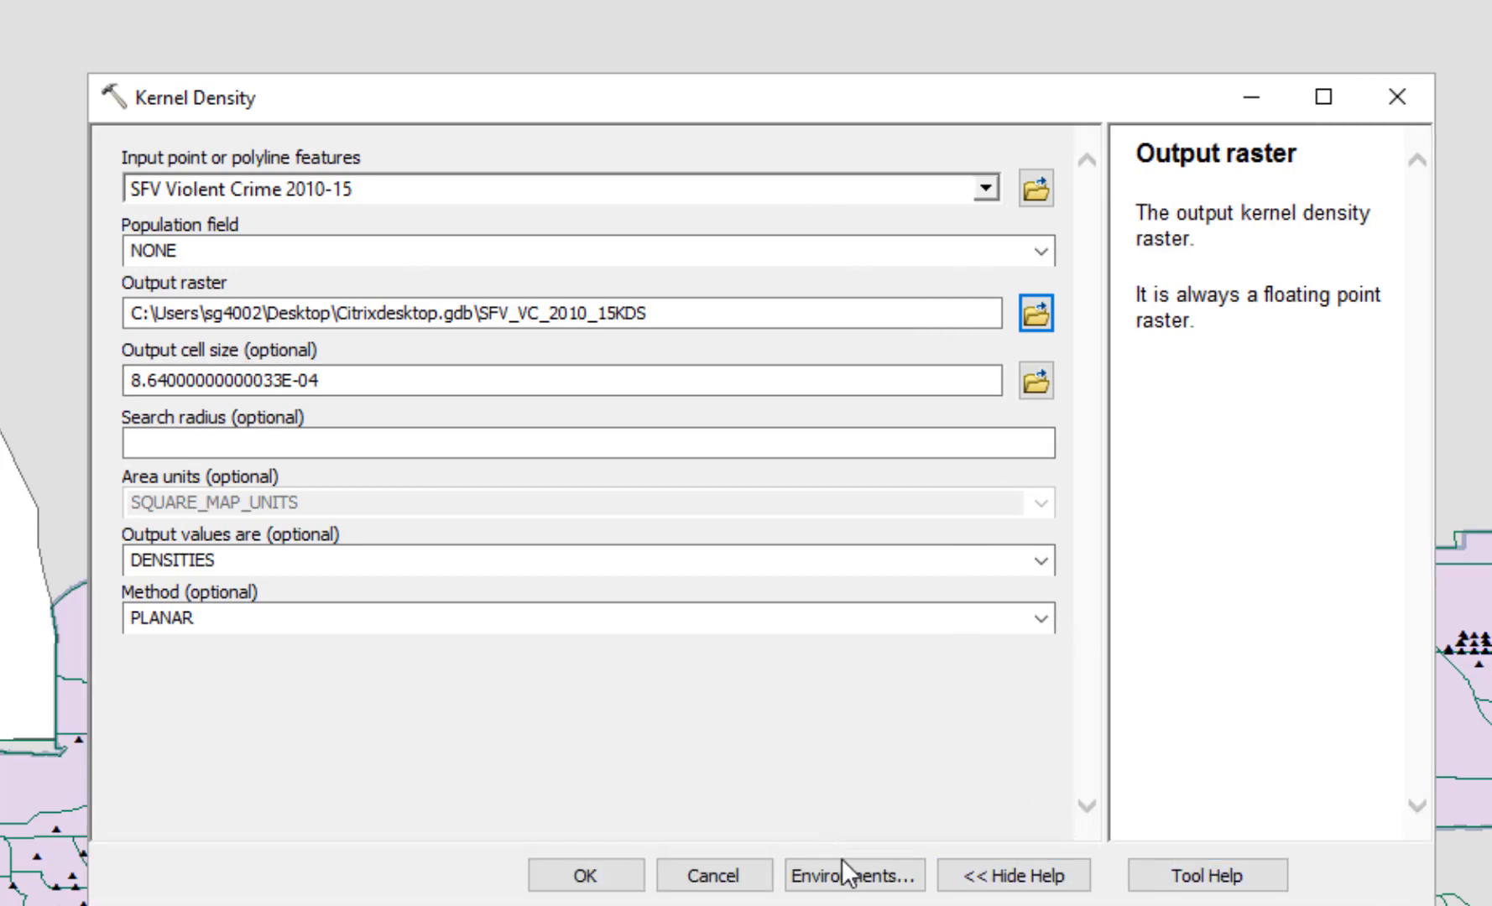
Set the Processing Extent environment to Same as layer SFV Census Tracts
left_click(870, 880)
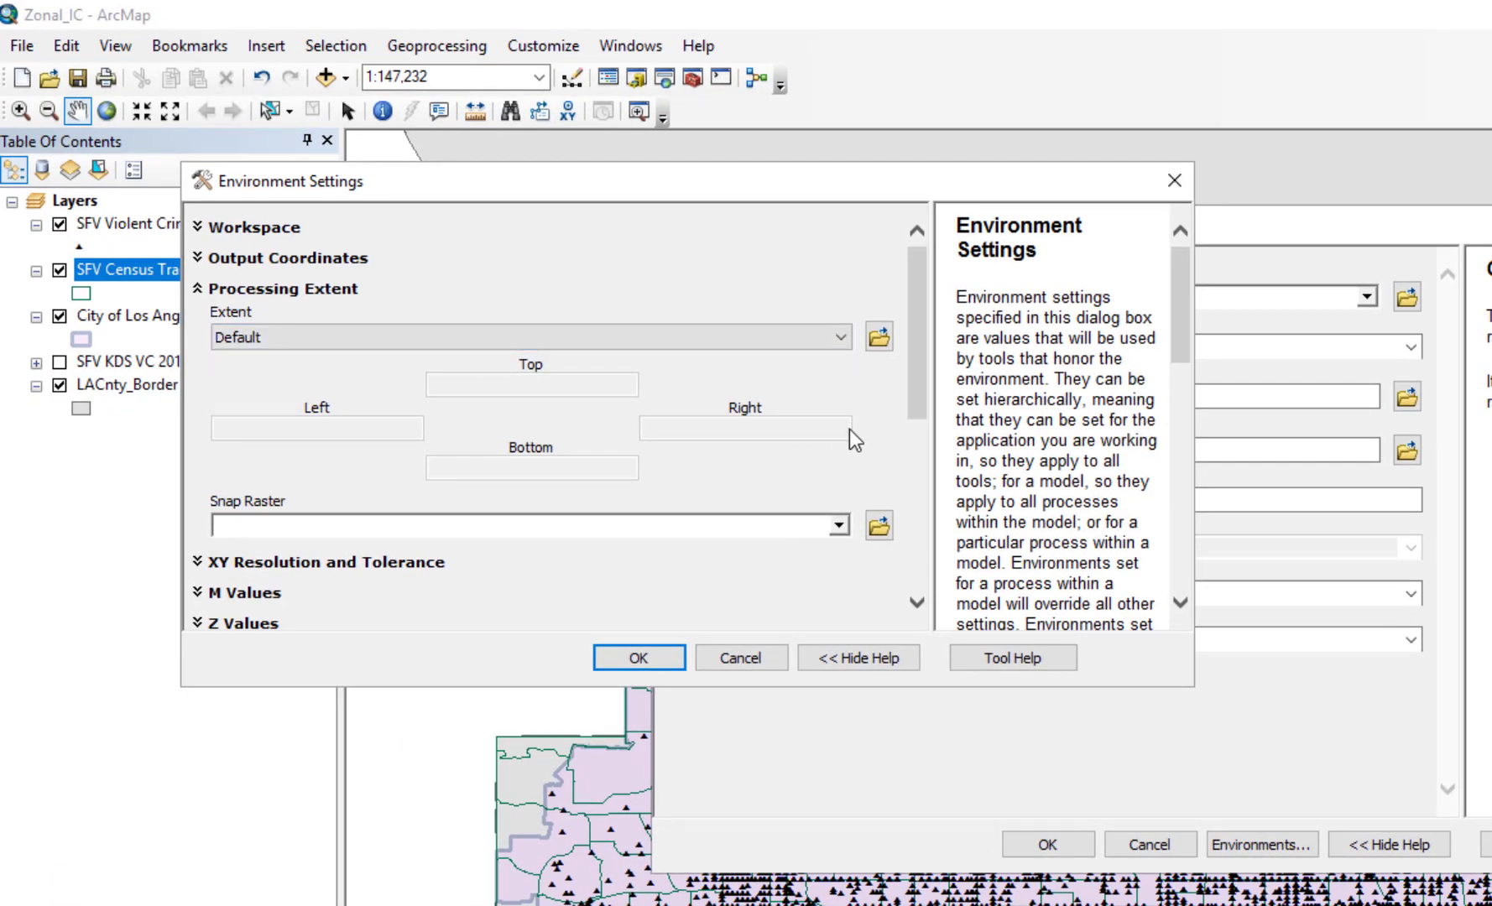
scroll(852, 428, "down", 1)
left_click(836, 273)
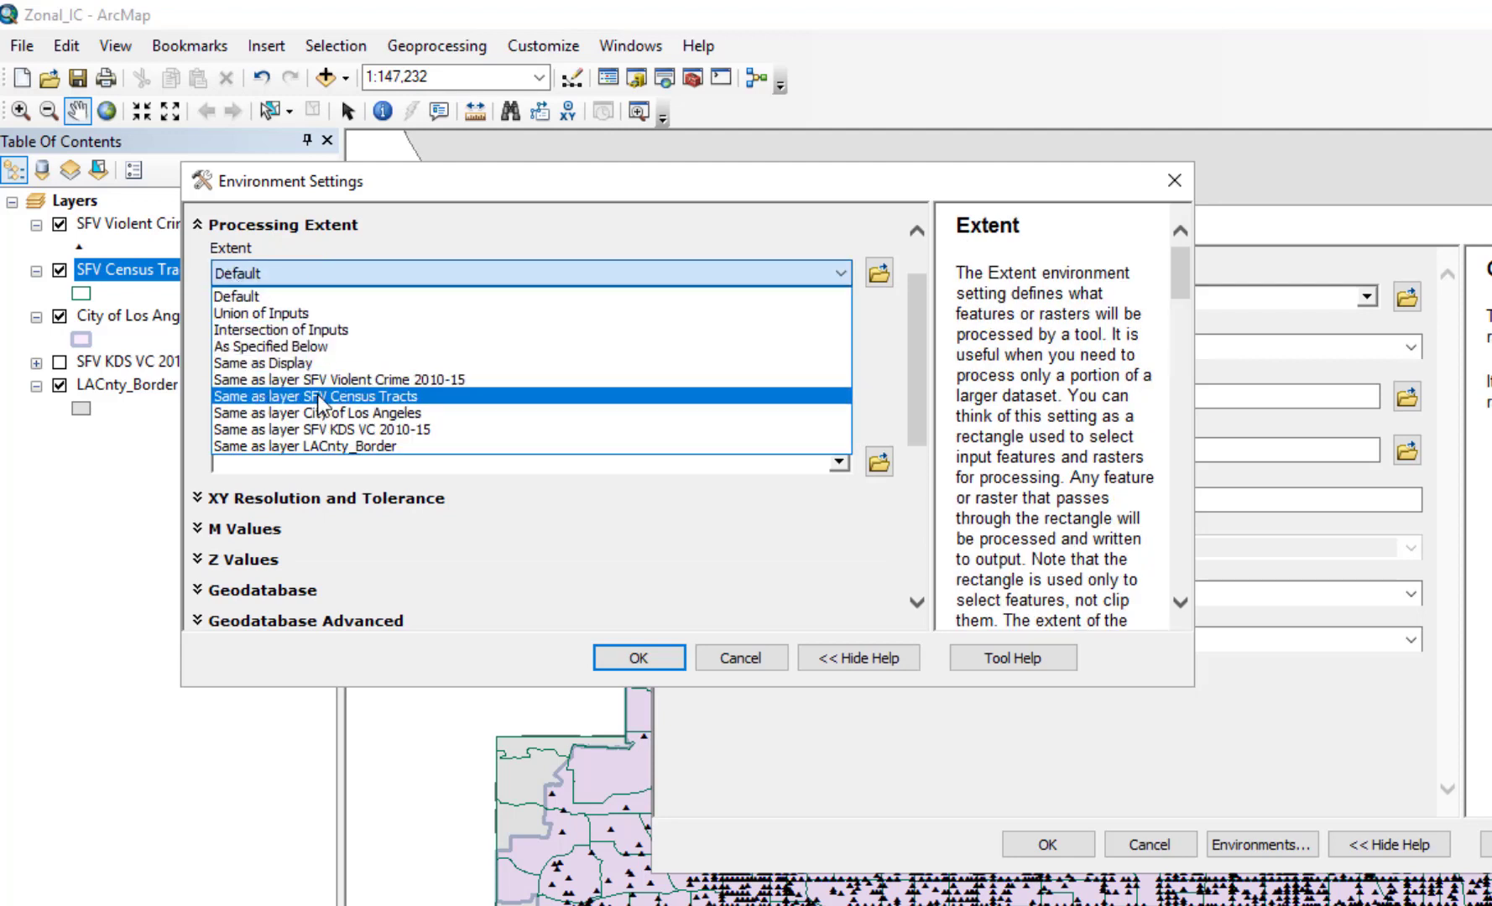
left_click(390, 398)
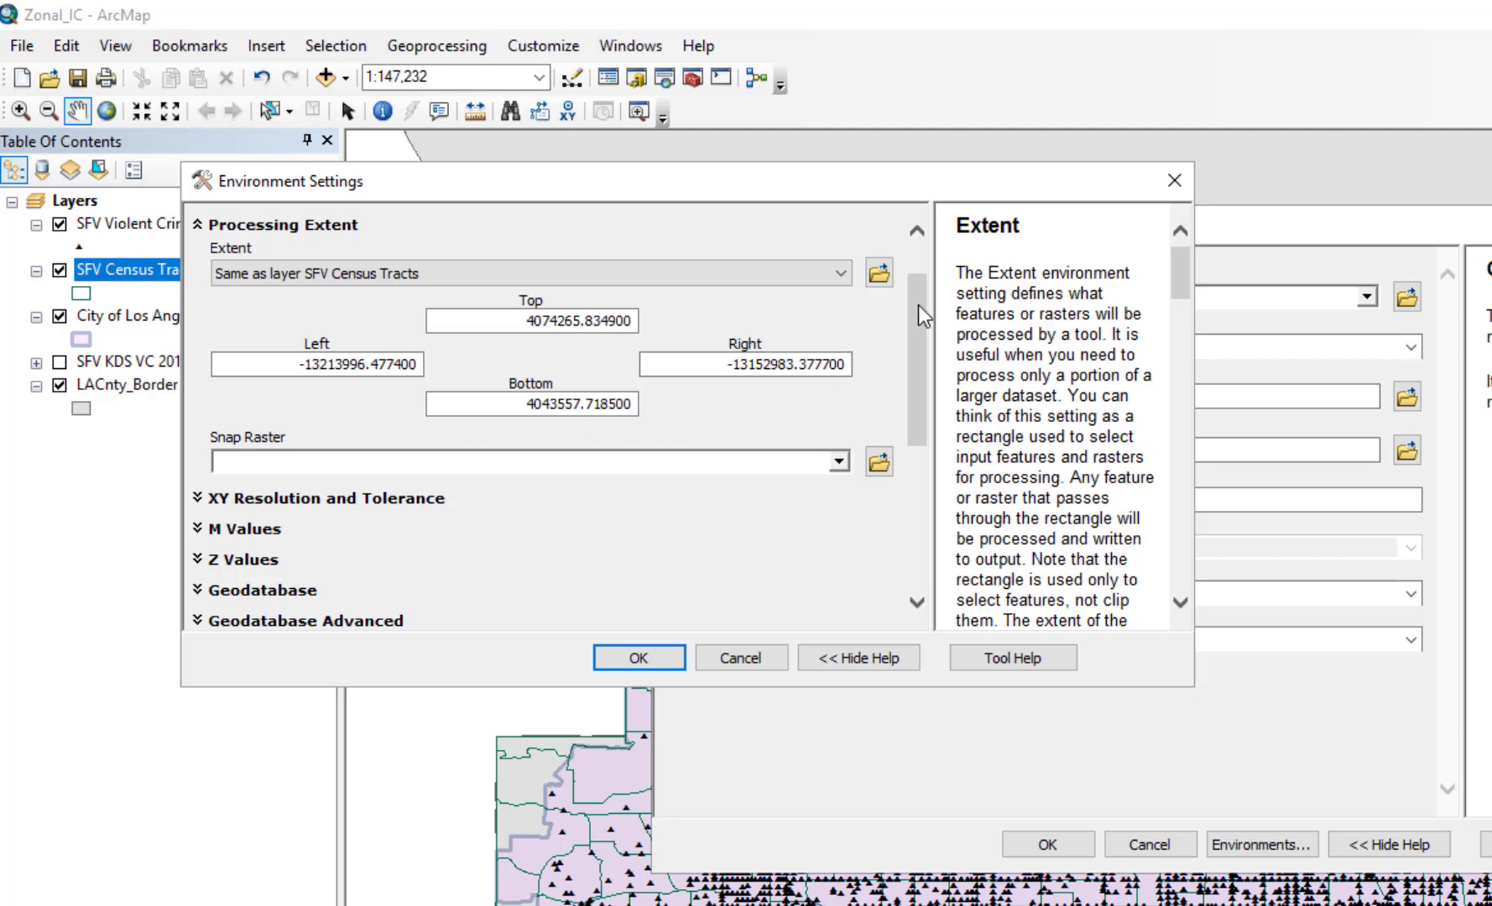
Set the Raster Analysis mask to SFV Census Tracts and confirm the environments
left_click_drag(919, 304, 919, 494)
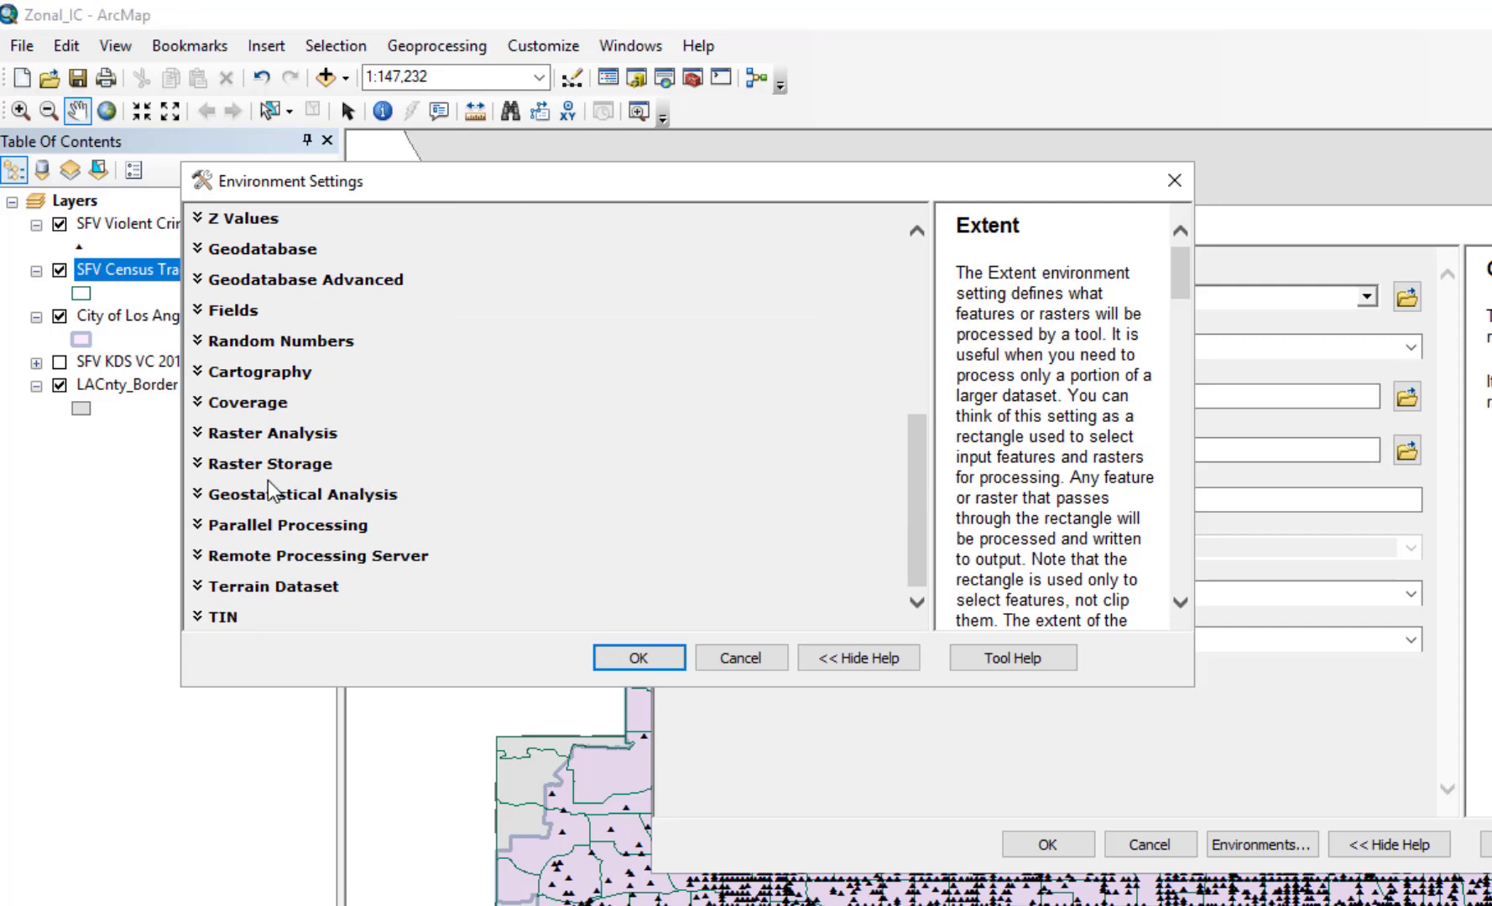
left_click(199, 437)
scroll(653, 394, "down", 1)
scroll(653, 396, "down", 1)
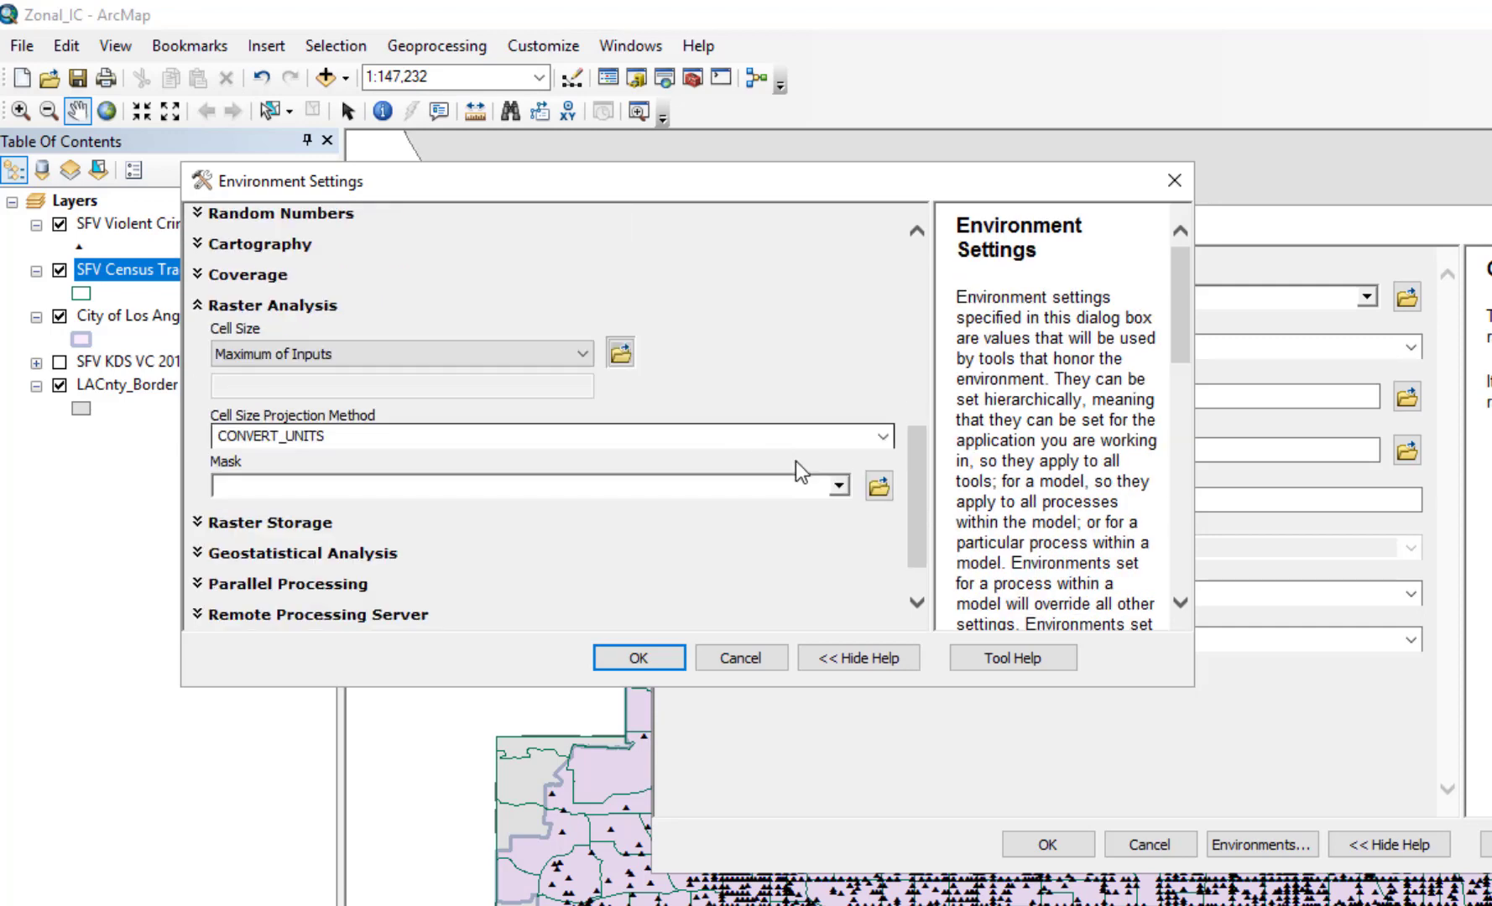
left_click(839, 486)
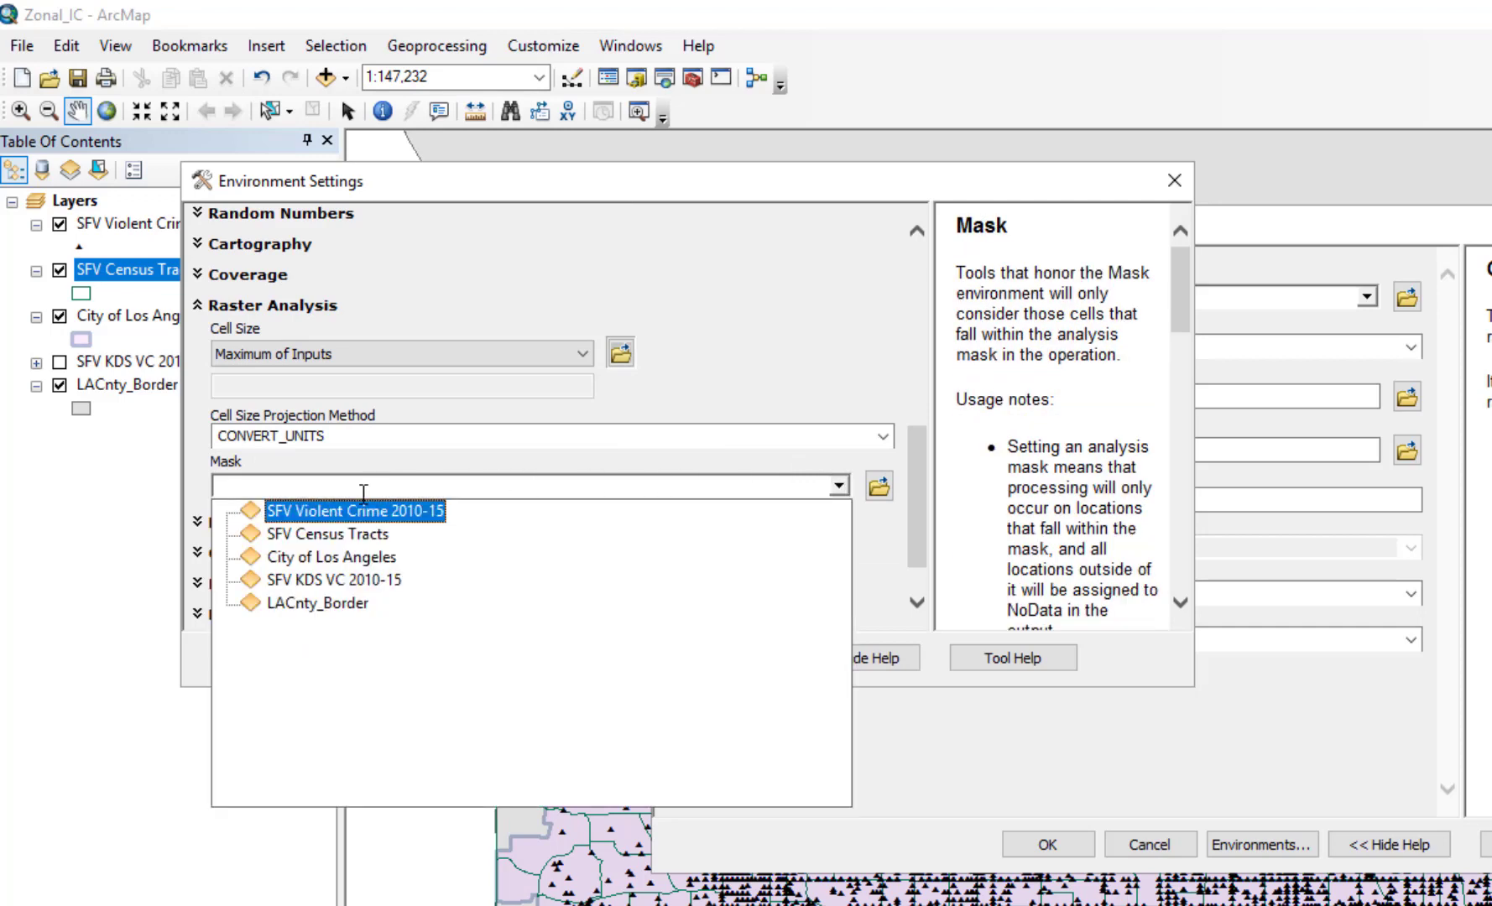
left_click(340, 536)
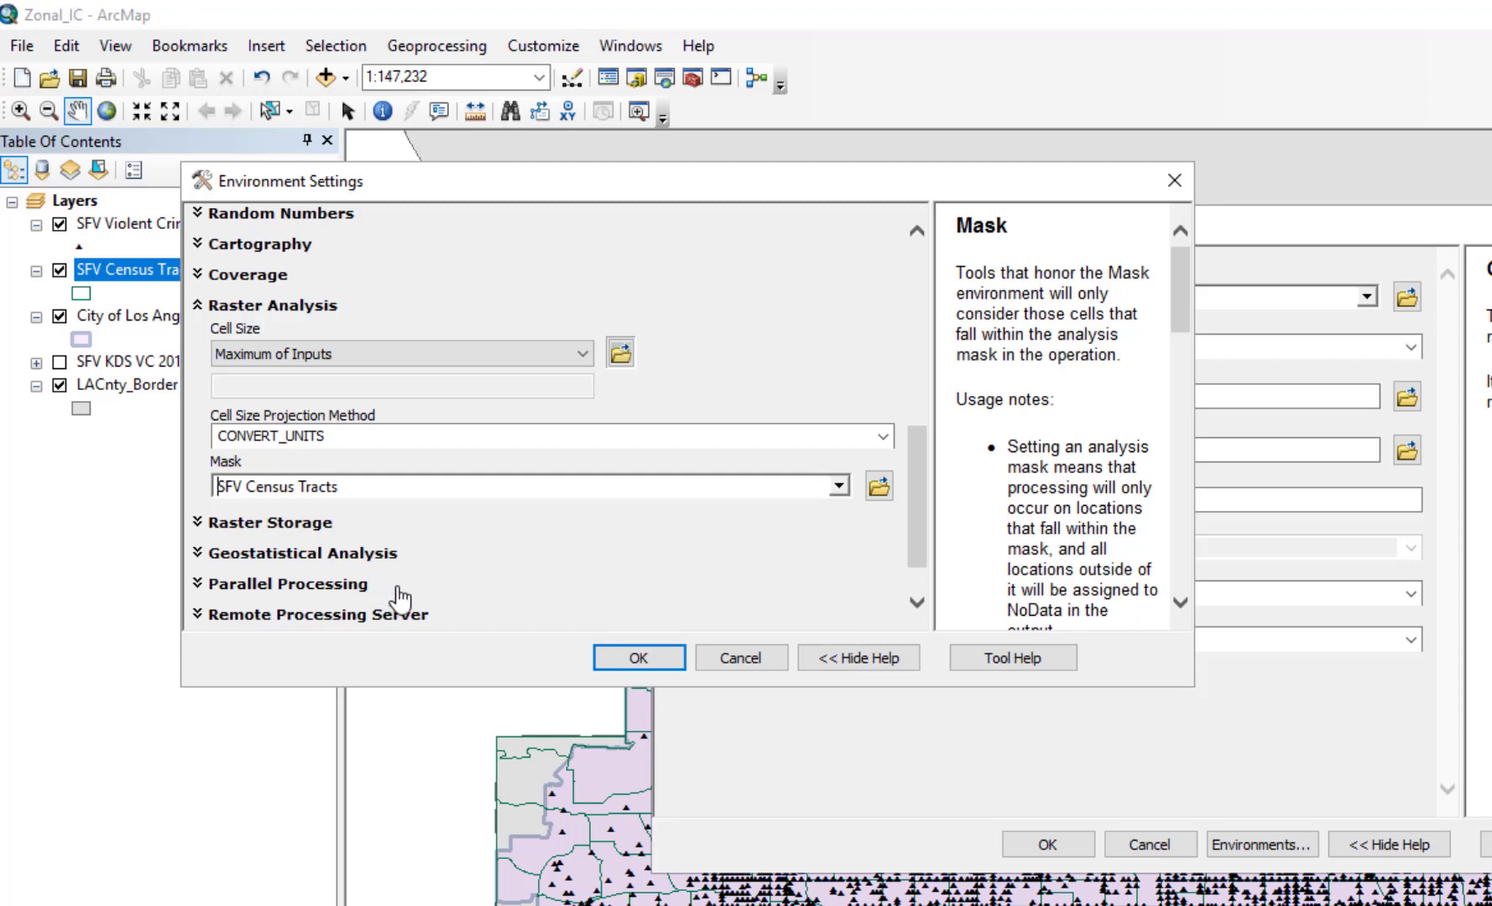
left_click(638, 657)
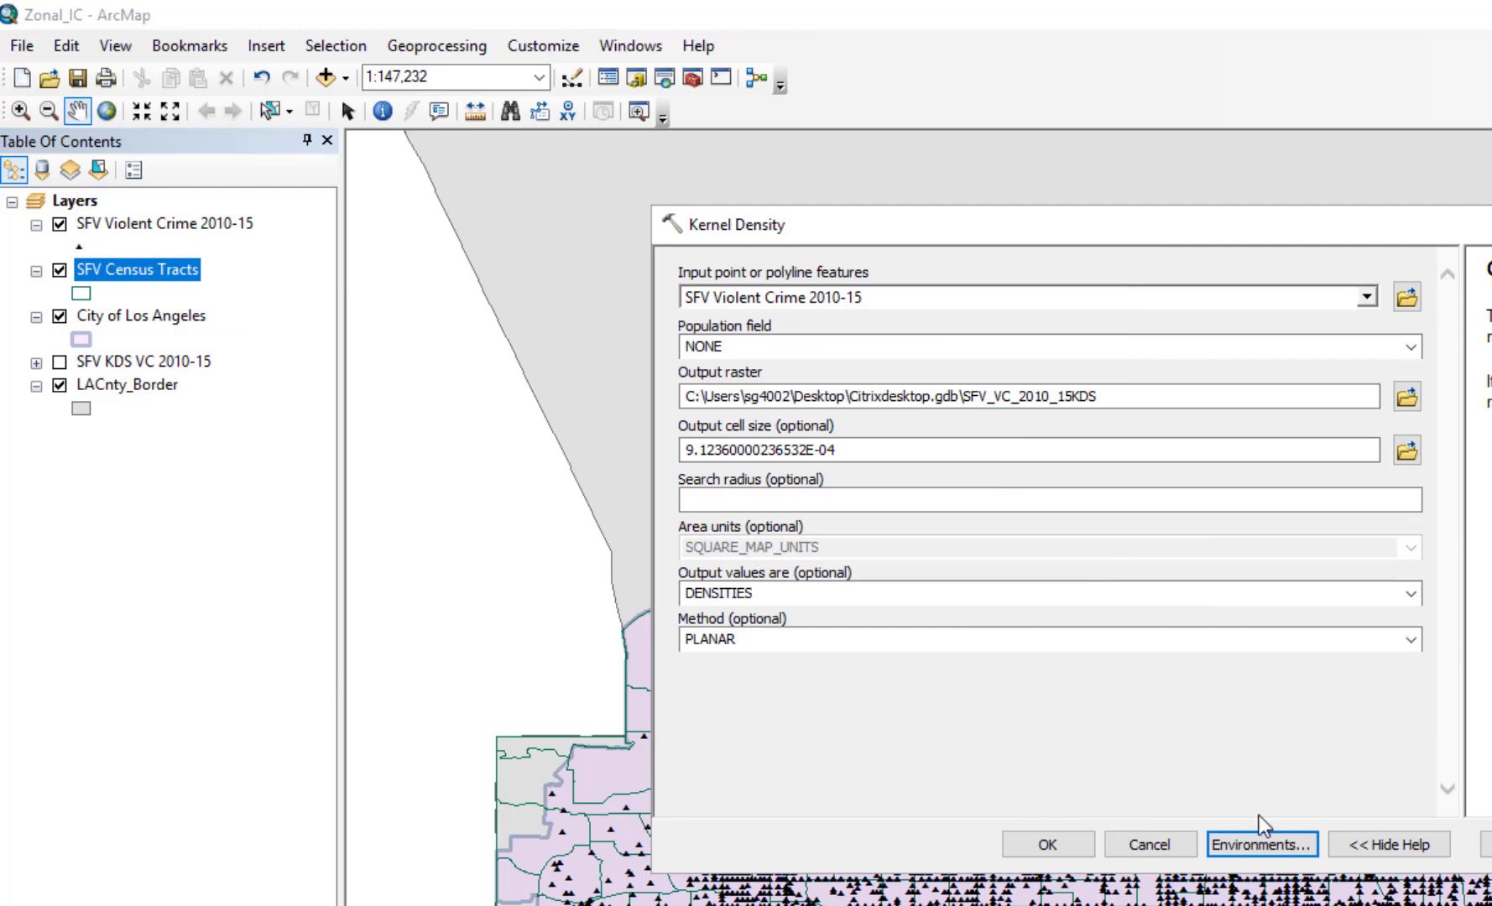
Run Kernel Density to create SFV_VC_2010_15KDS, then uncheck City of Los Angeles and the crime points
left_click(1071, 847)
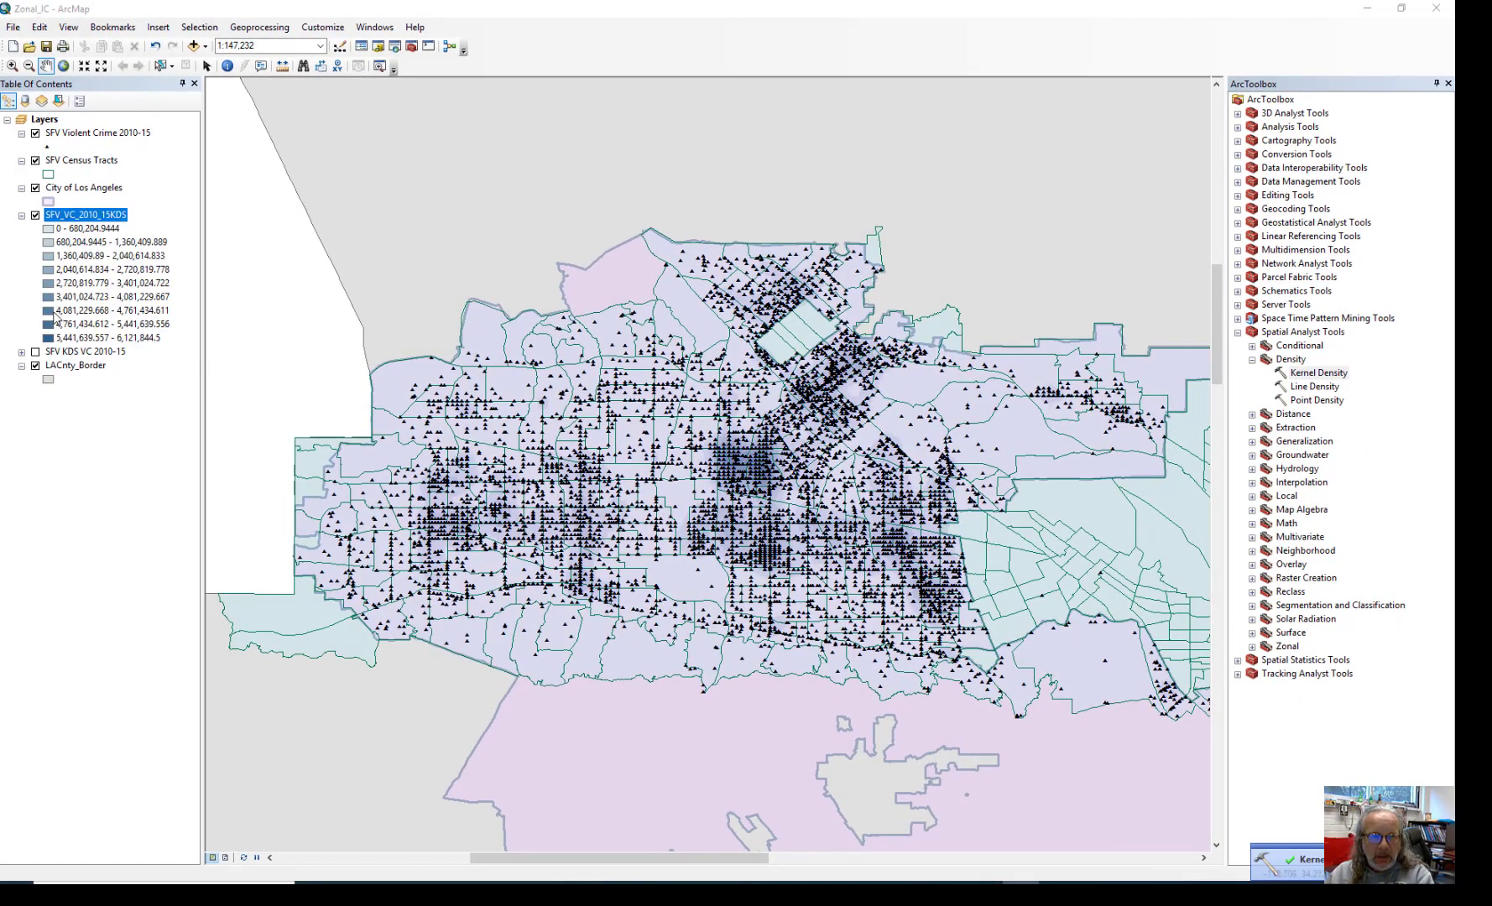
left_click(35, 188)
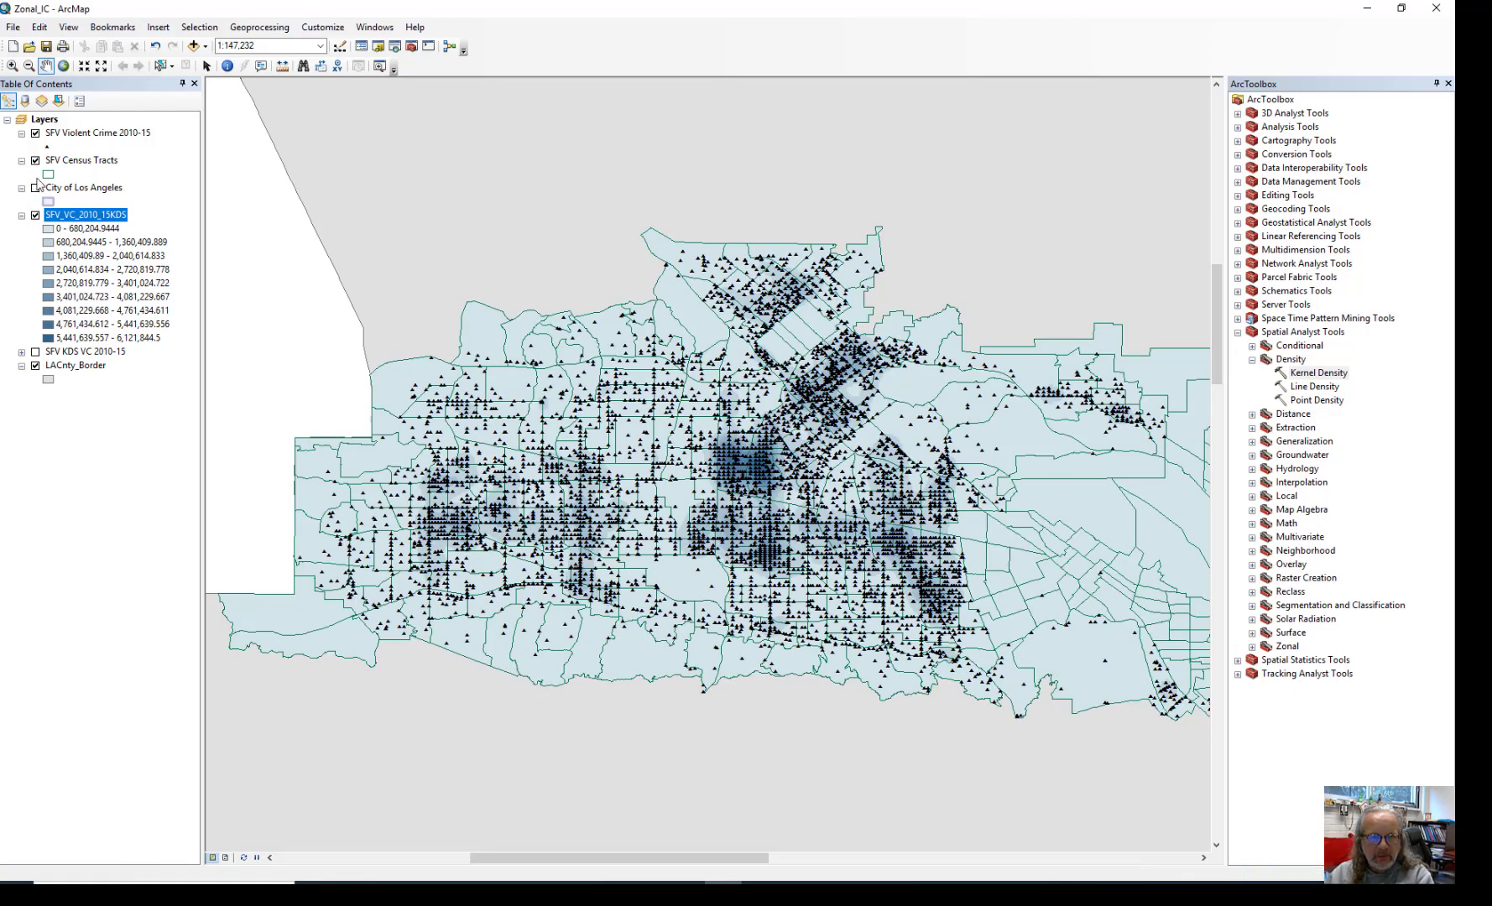
left_click(36, 132)
left_click(35, 133)
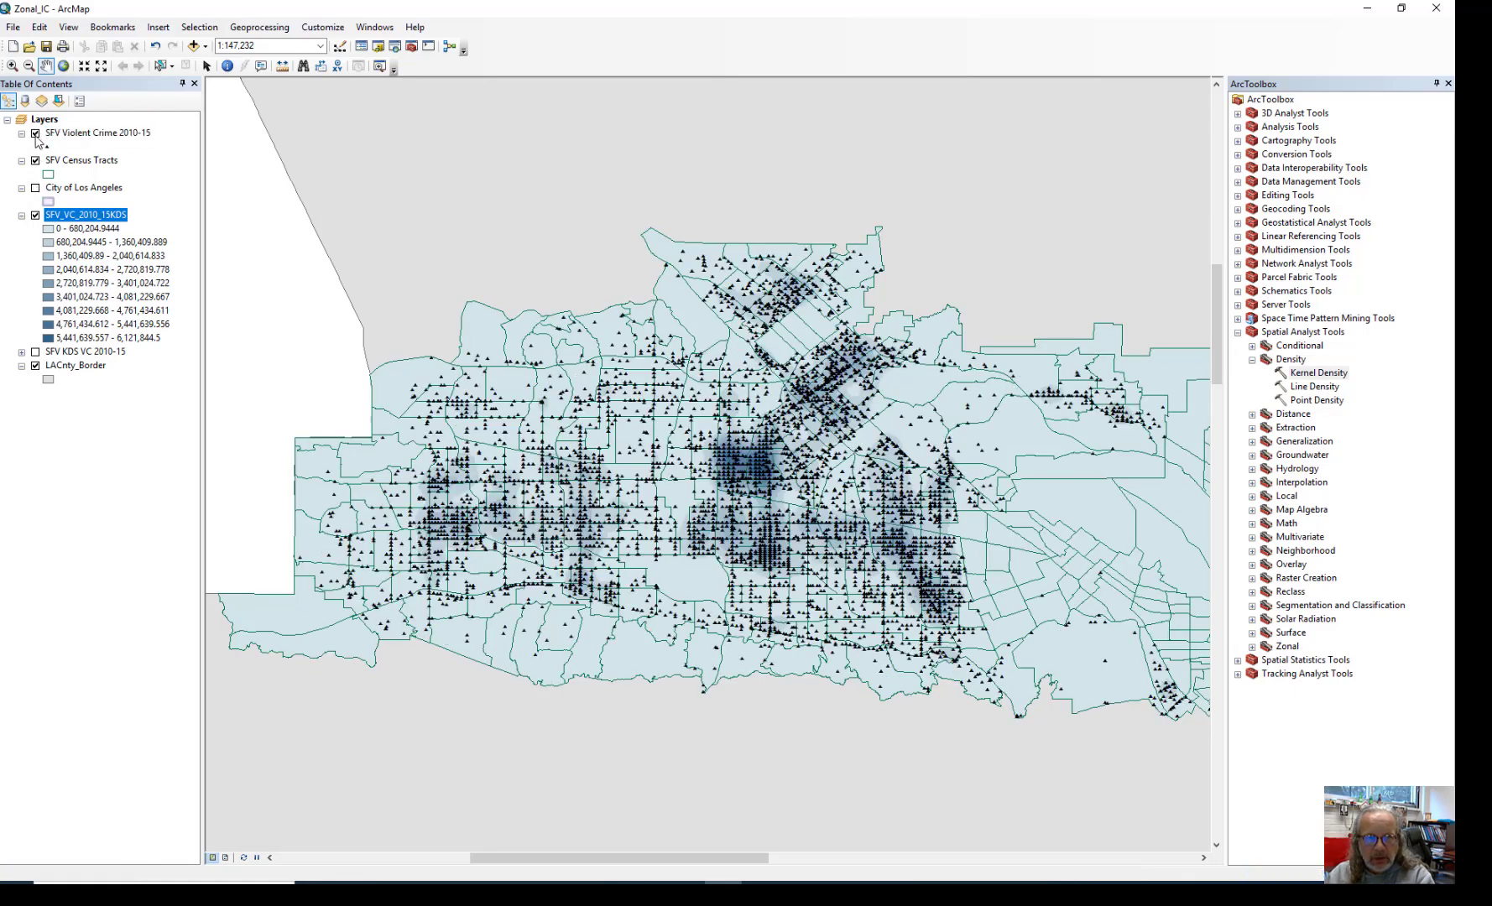
left_click(35, 133)
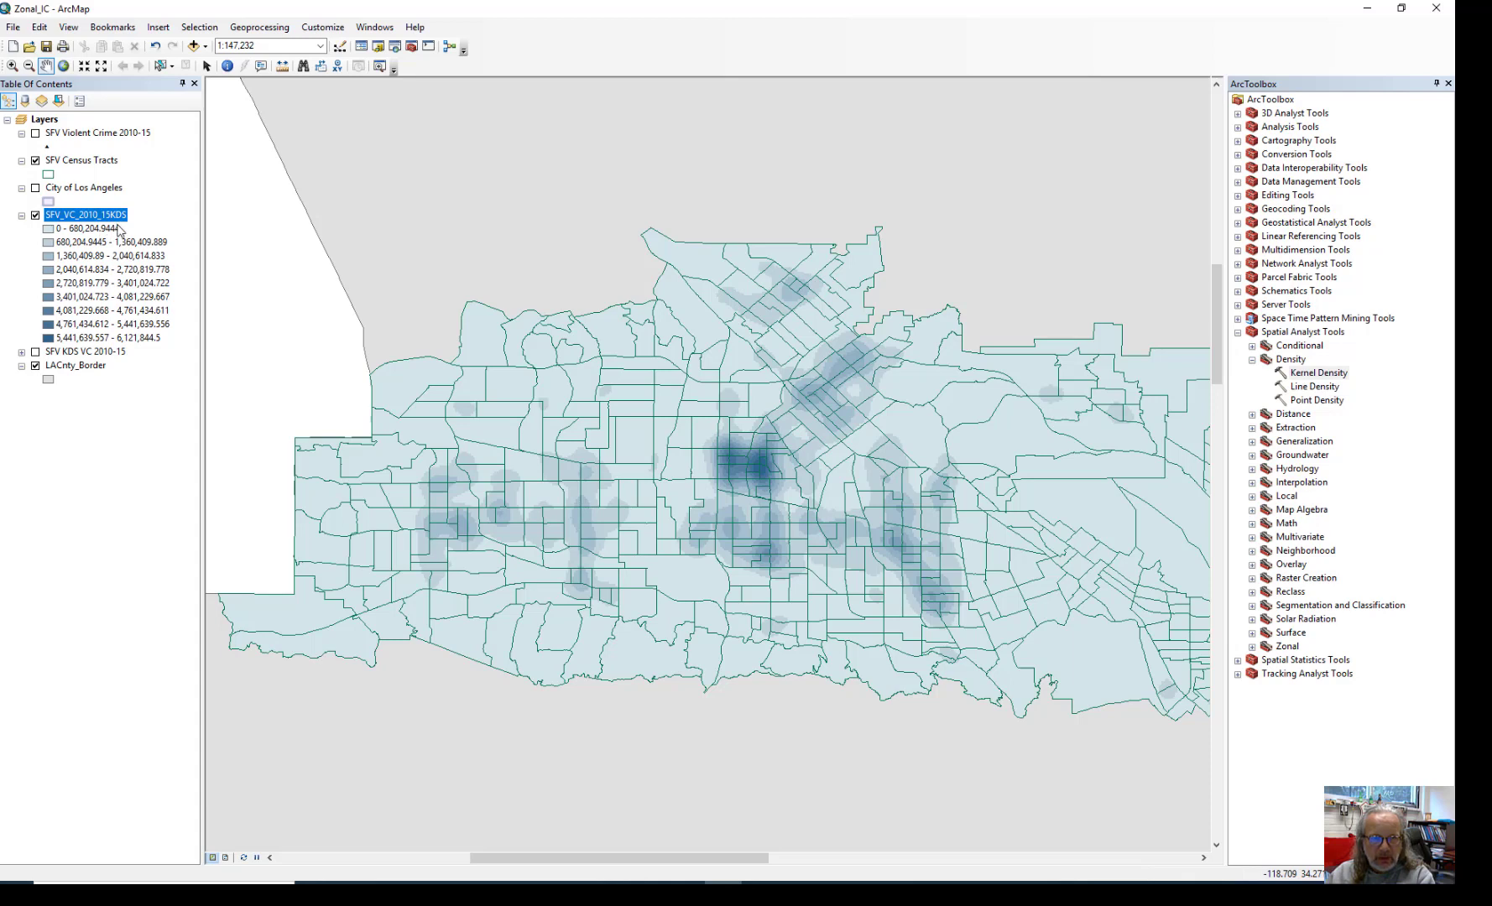
In SFV_VC_2010_15KDS Layer Properties Symbology, choose the green-yellow-red colour ramp
right_click(109, 215)
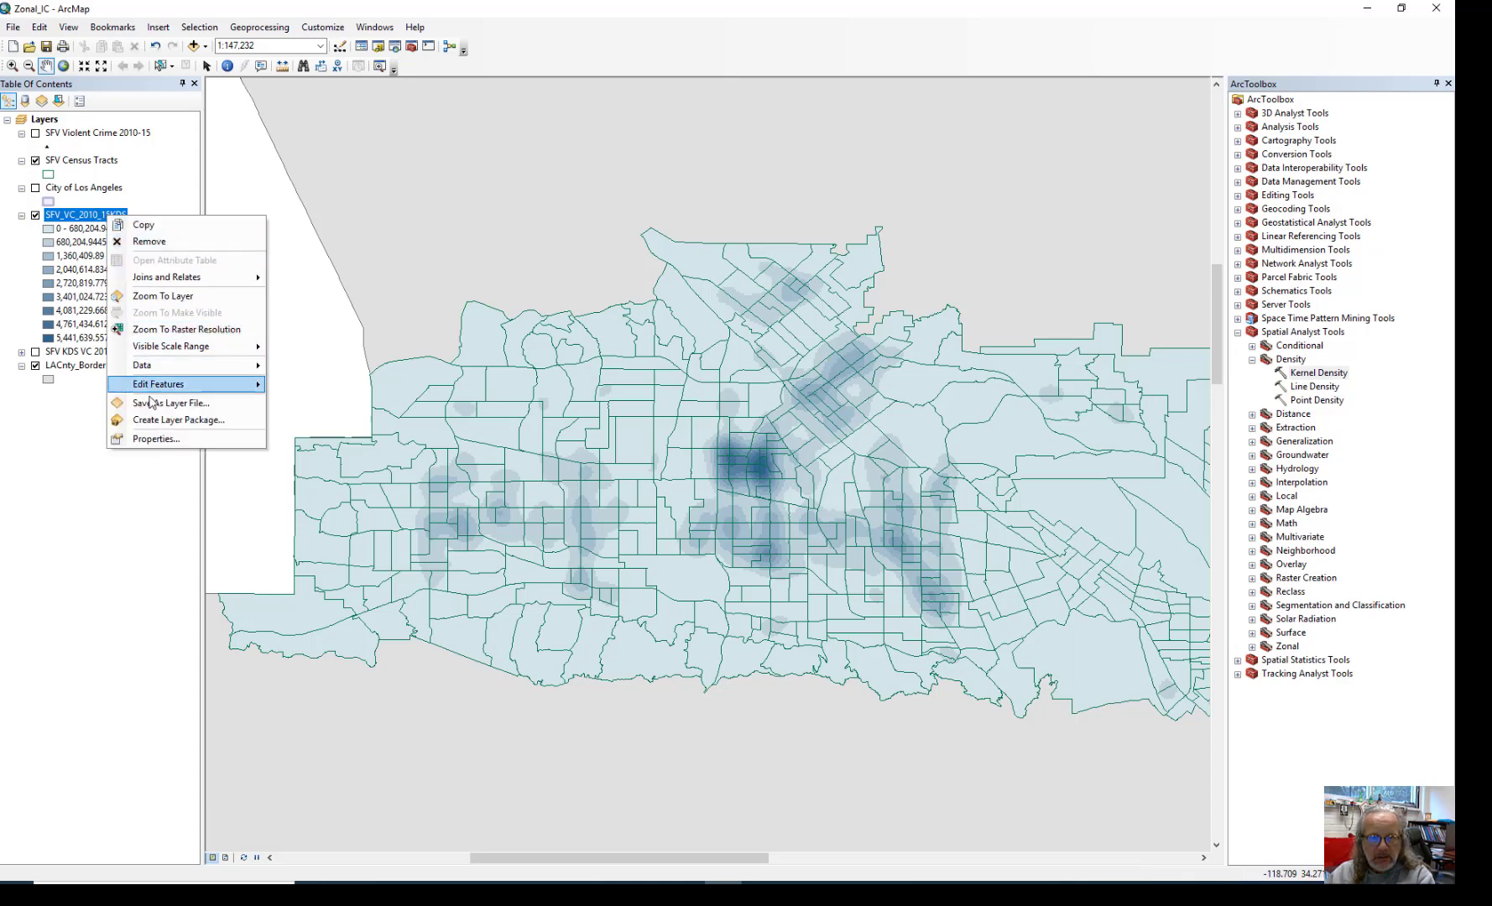
left_click(153, 439)
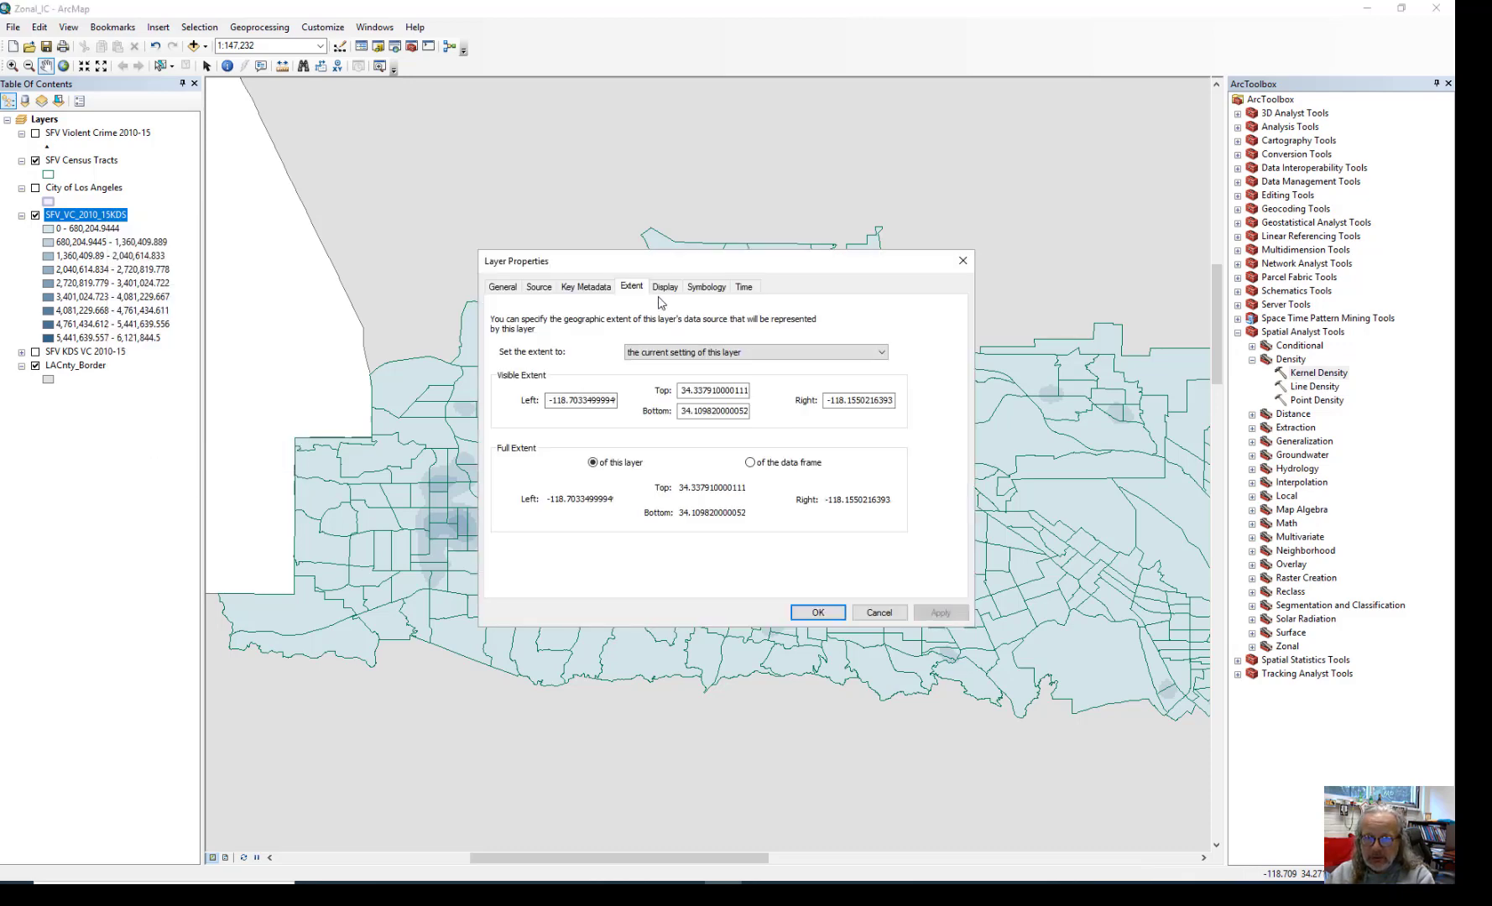
left_click(664, 287)
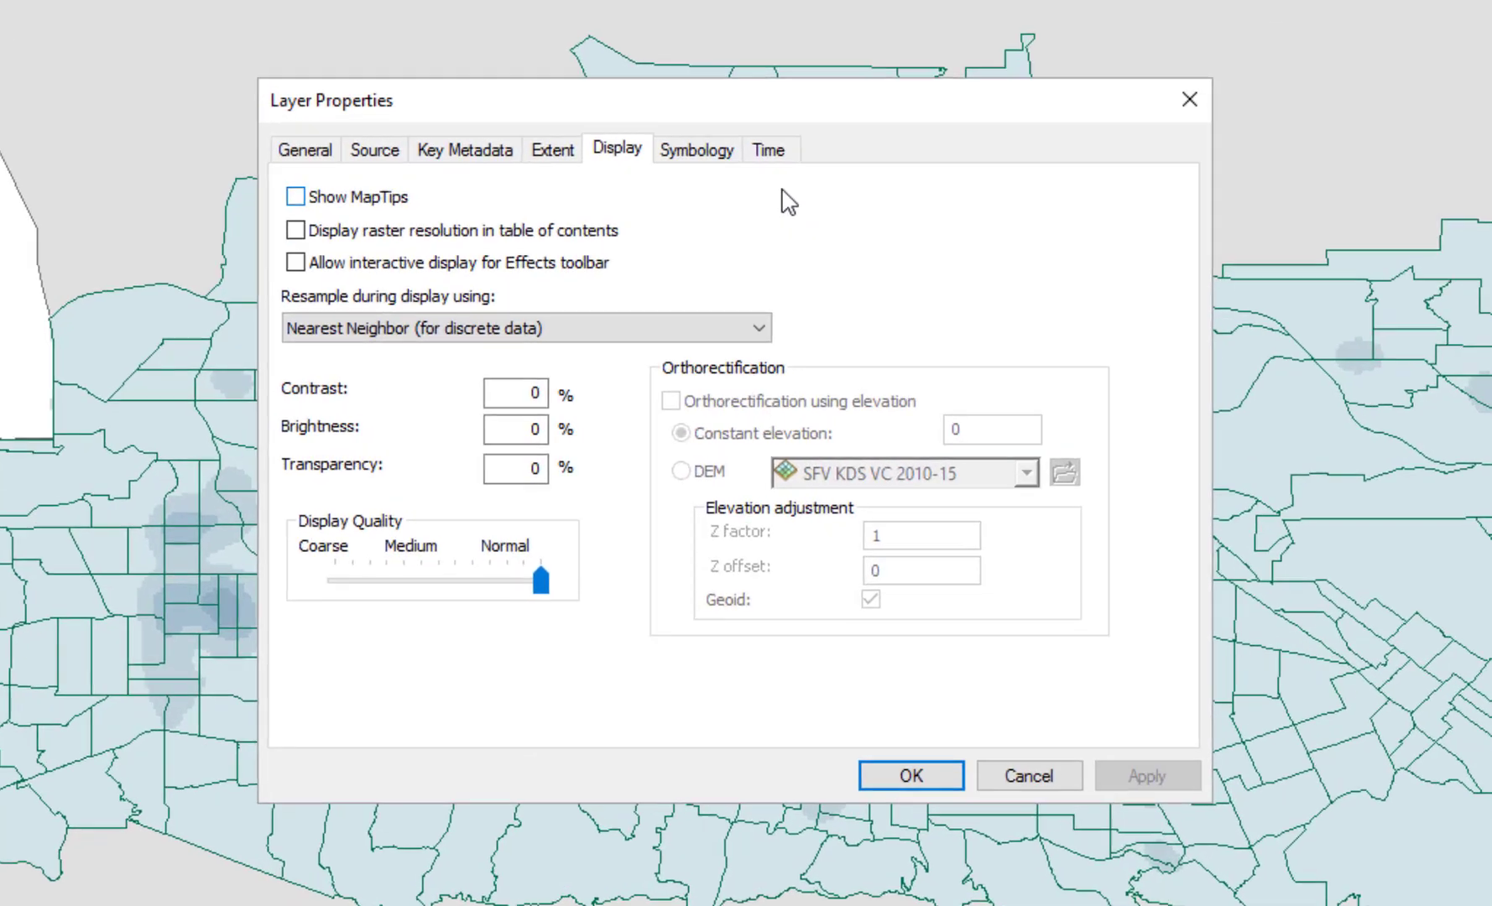
left_click(699, 151)
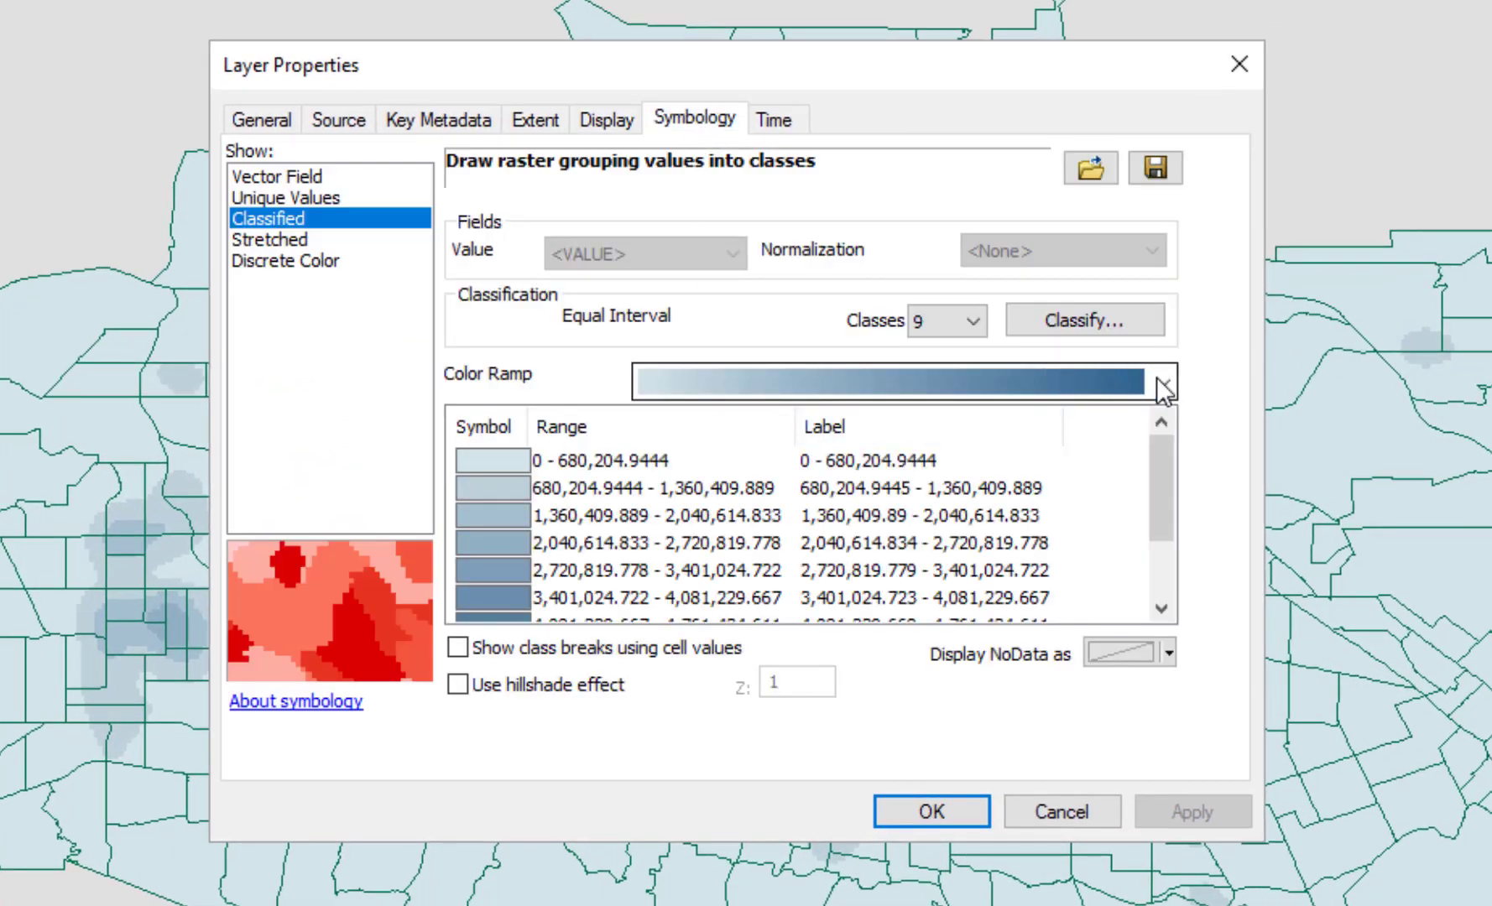
left_click(1162, 385)
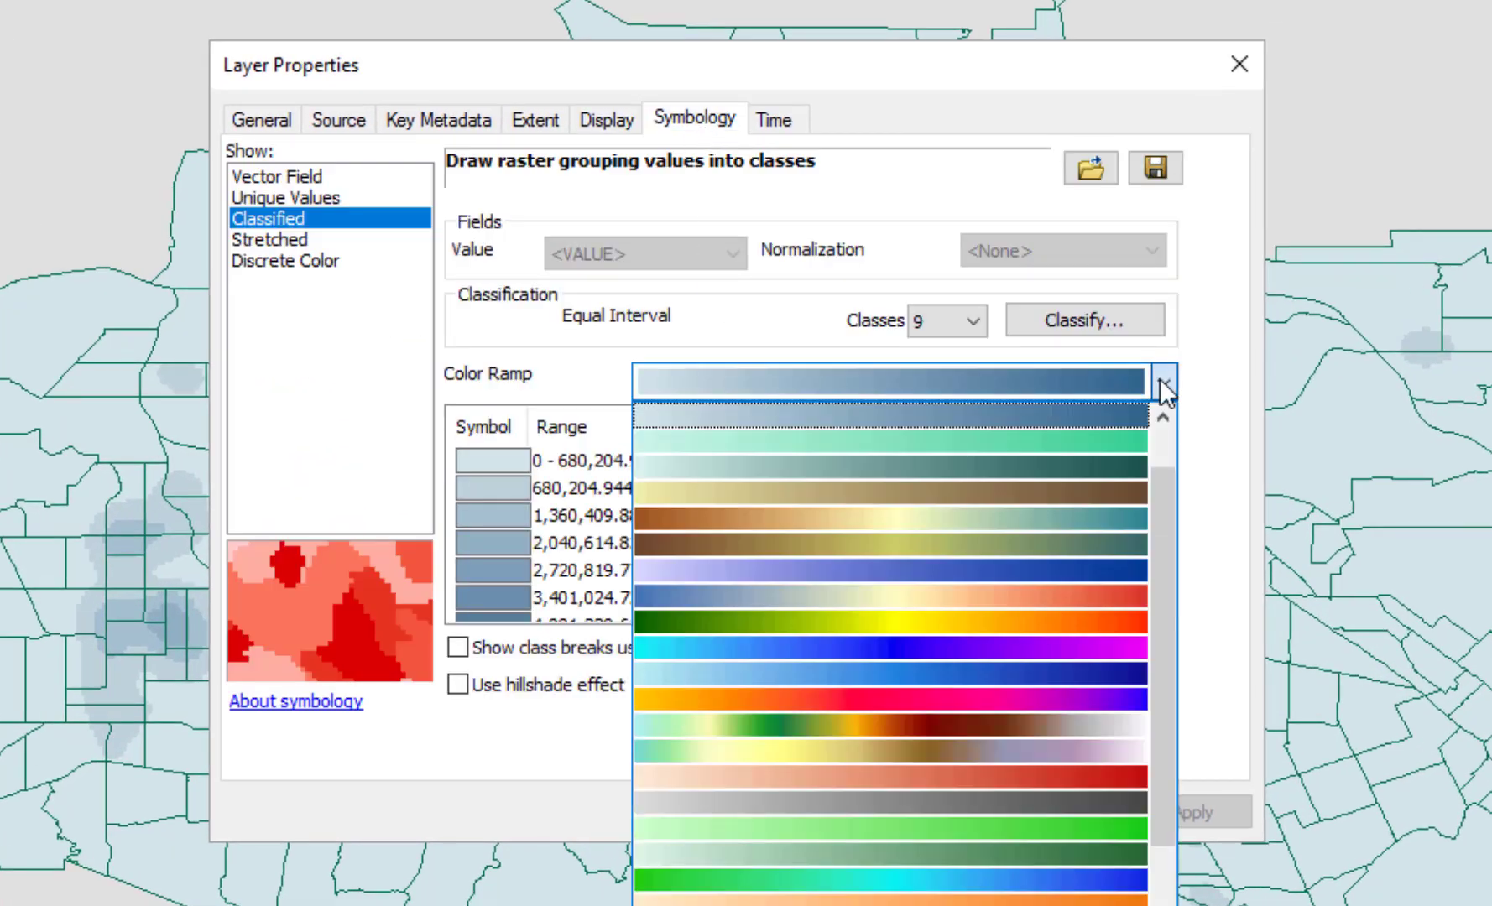
left_click(993, 625)
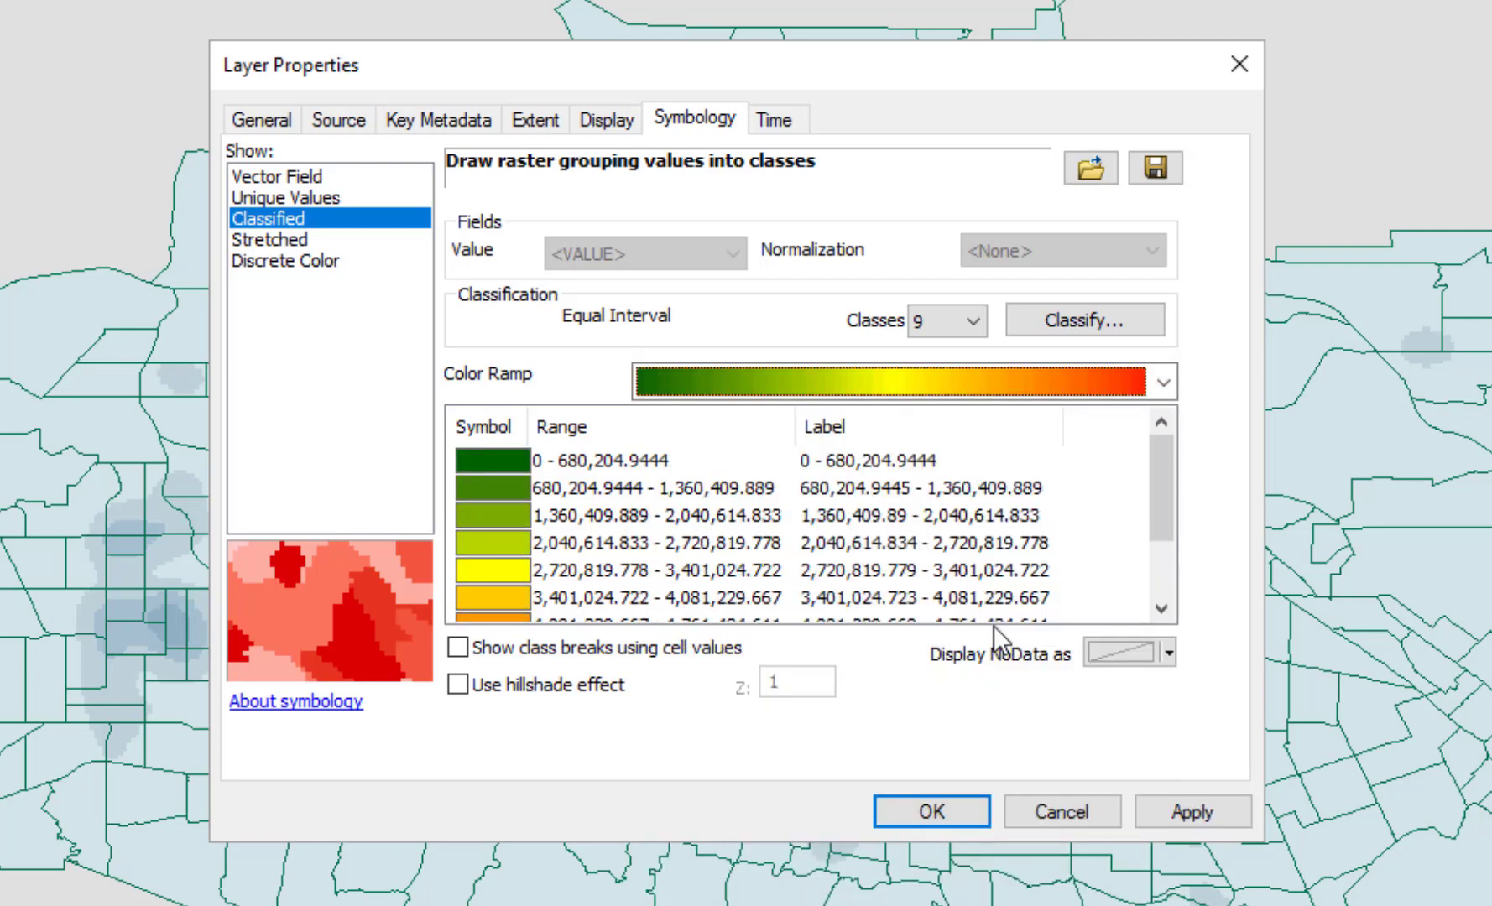
Change SFV_VC_2010_15KDS classification method to Quantile and apply the symbology
left_click(1094, 322)
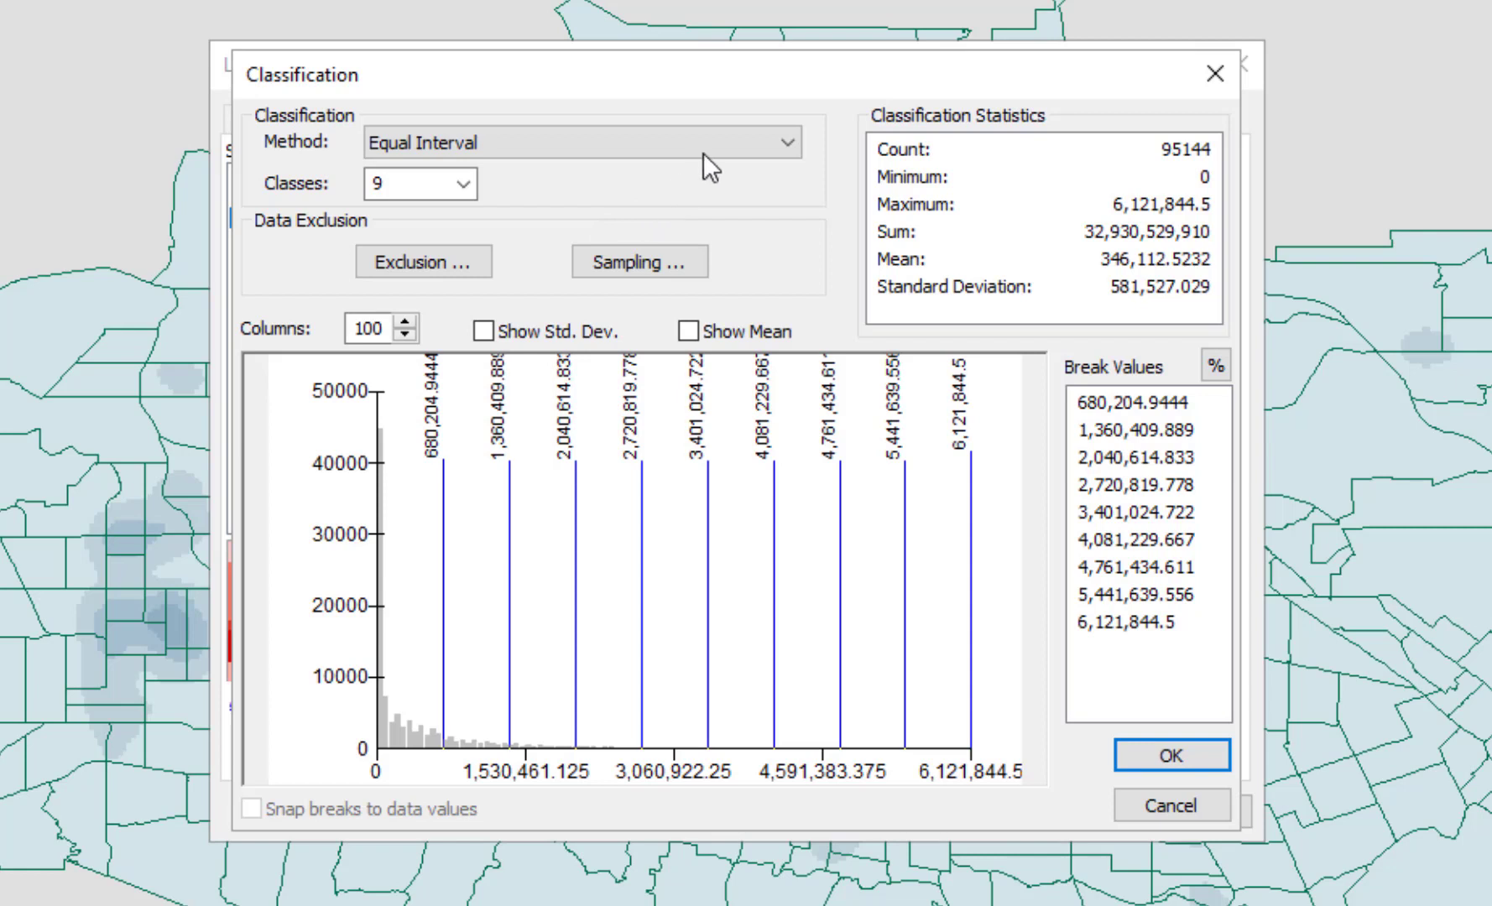
left_click(787, 146)
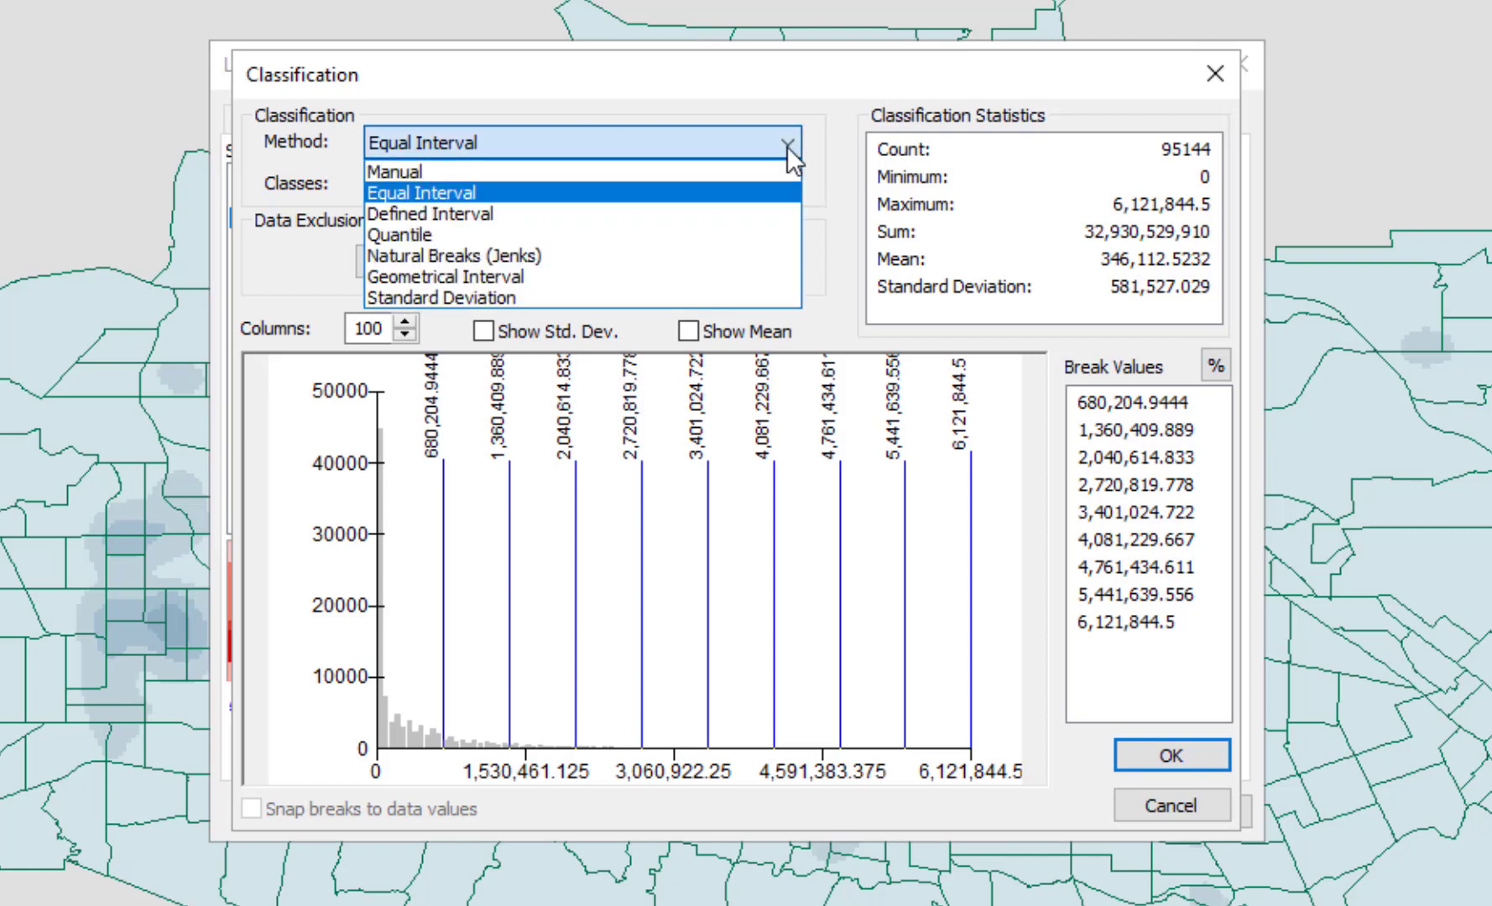
left_click(746, 234)
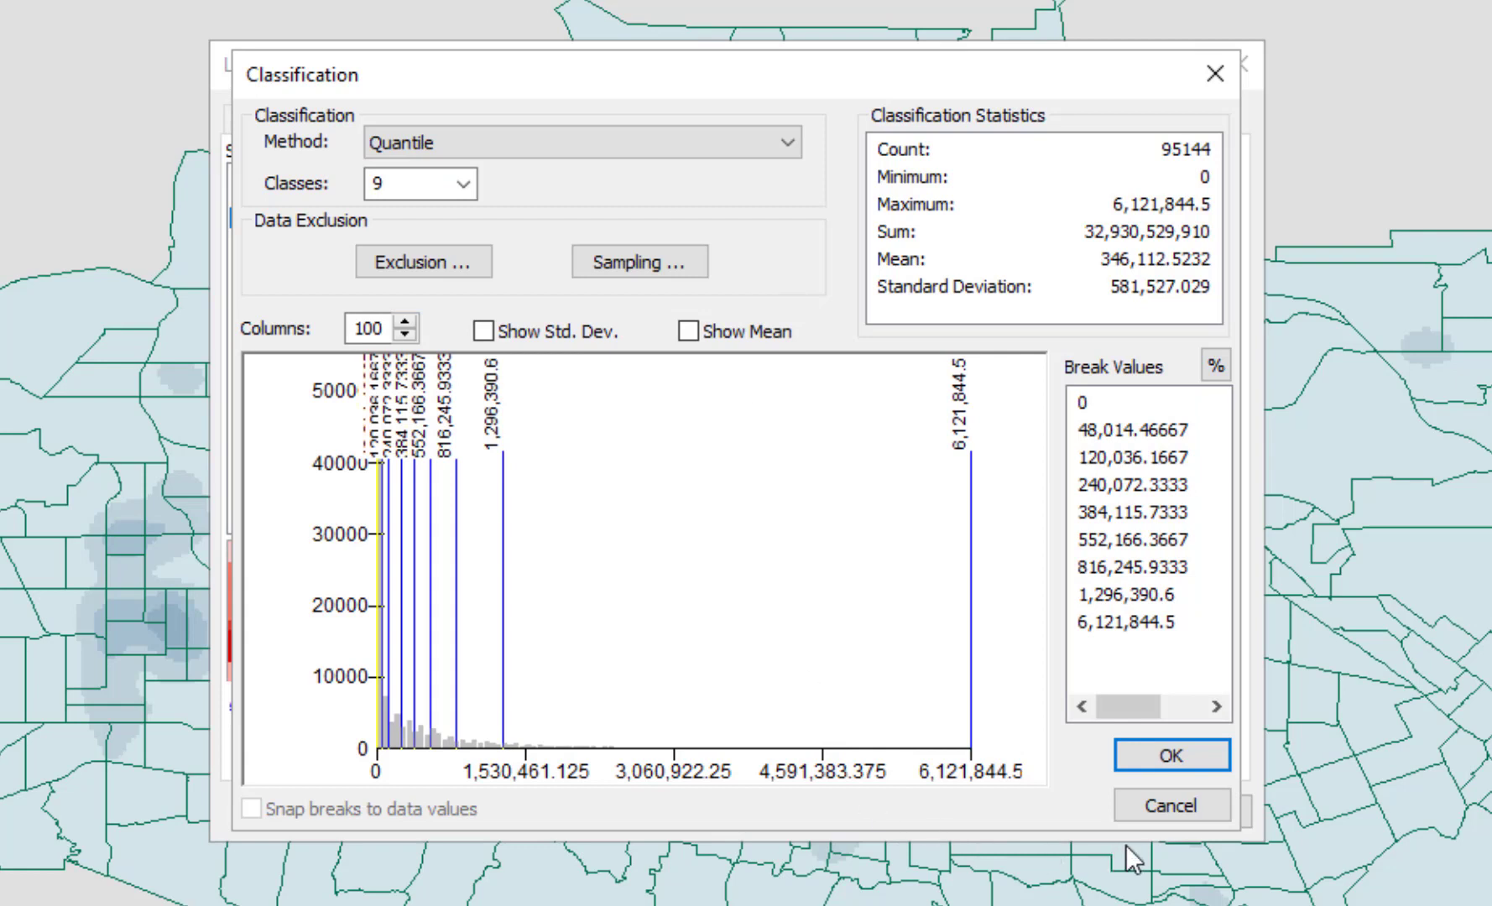
left_click(1153, 748)
left_click(1186, 756)
left_click(1206, 818)
left_click(973, 812)
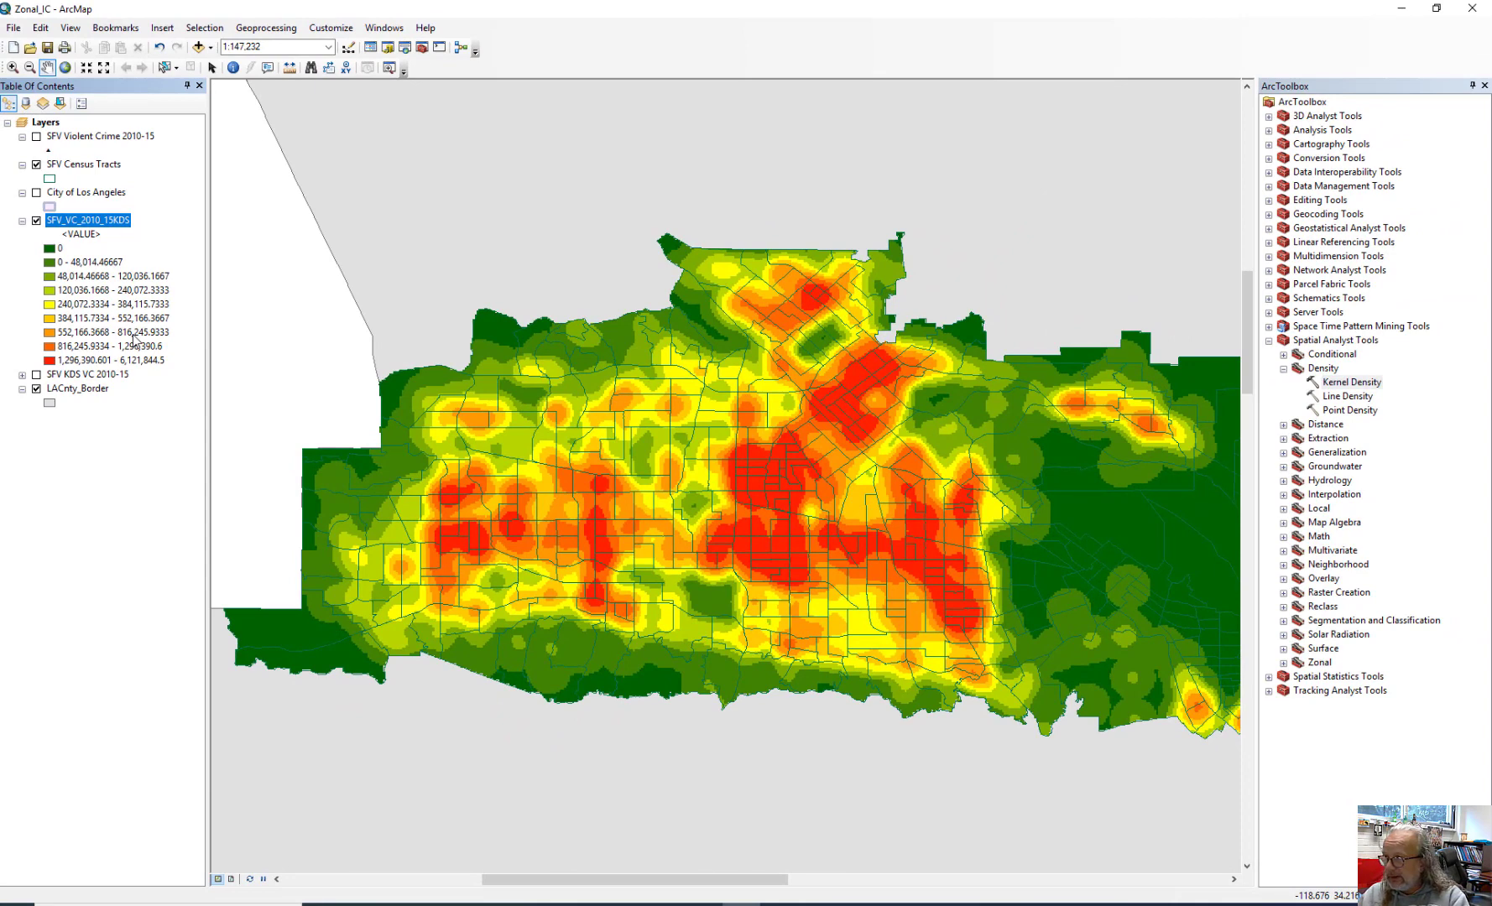
Hide SFV_VC_2010_15KDS, show SFV KDS VC 2010-15, and toggle census tracts and density layers to compare
left_click(36, 221)
left_click(36, 375)
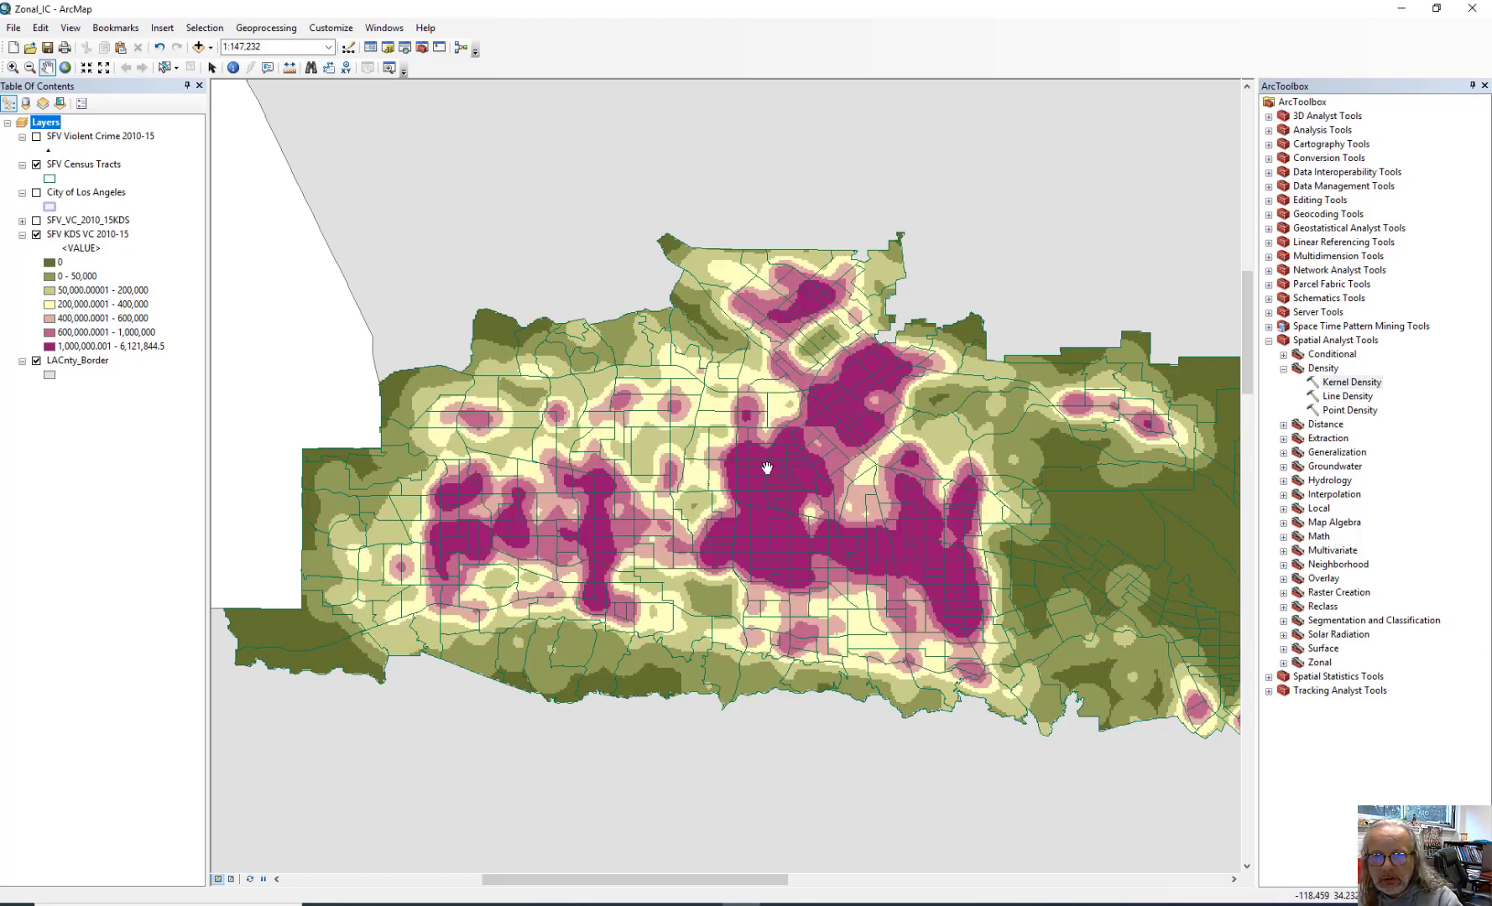
left_click(36, 165)
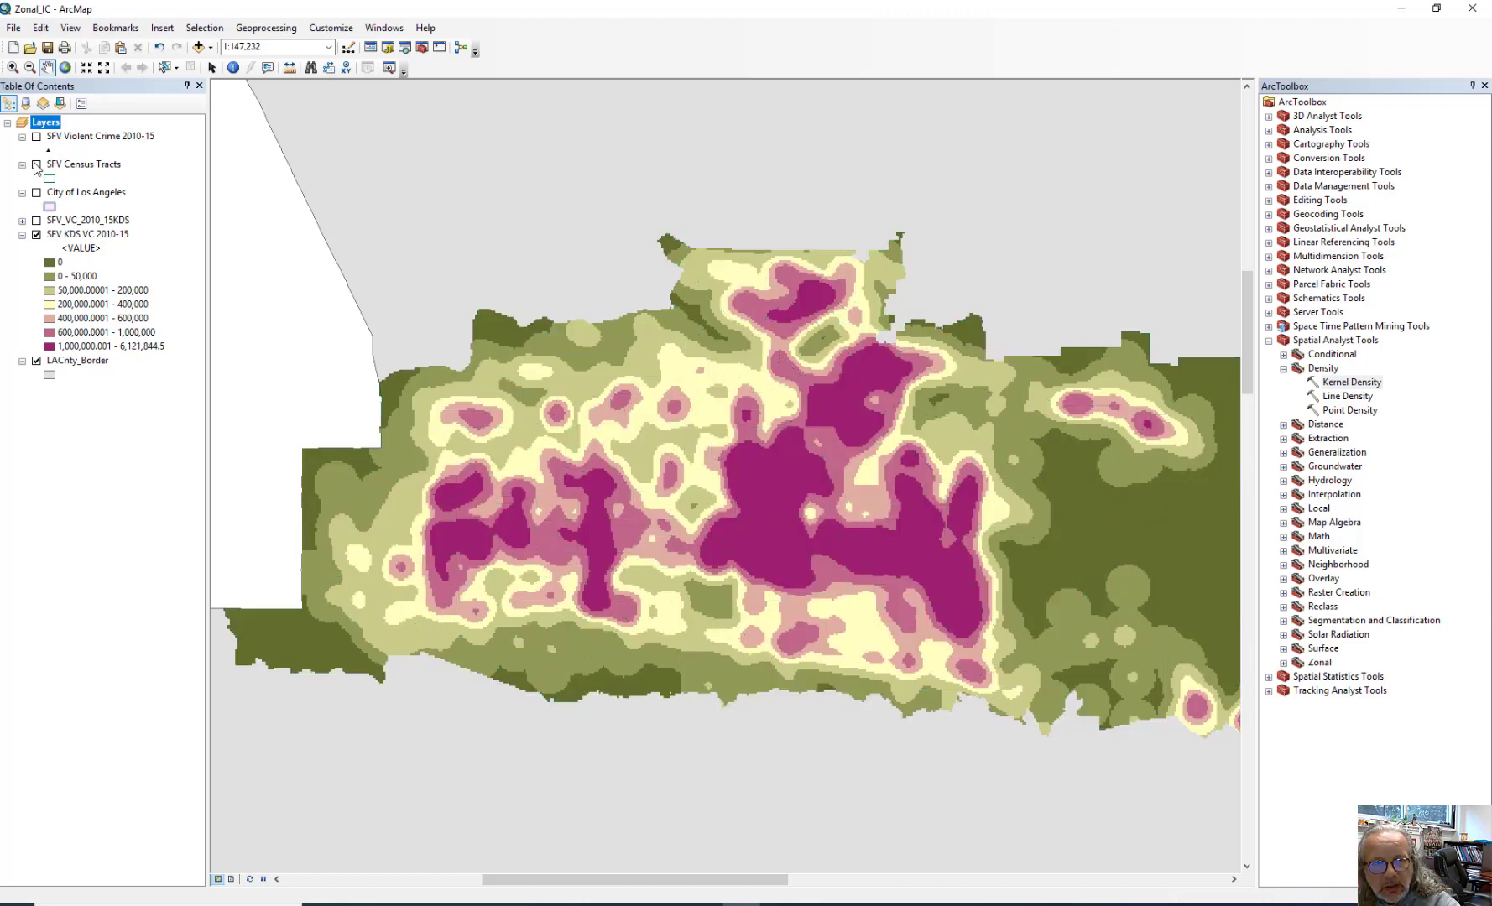
left_click(36, 165)
left_click(36, 235)
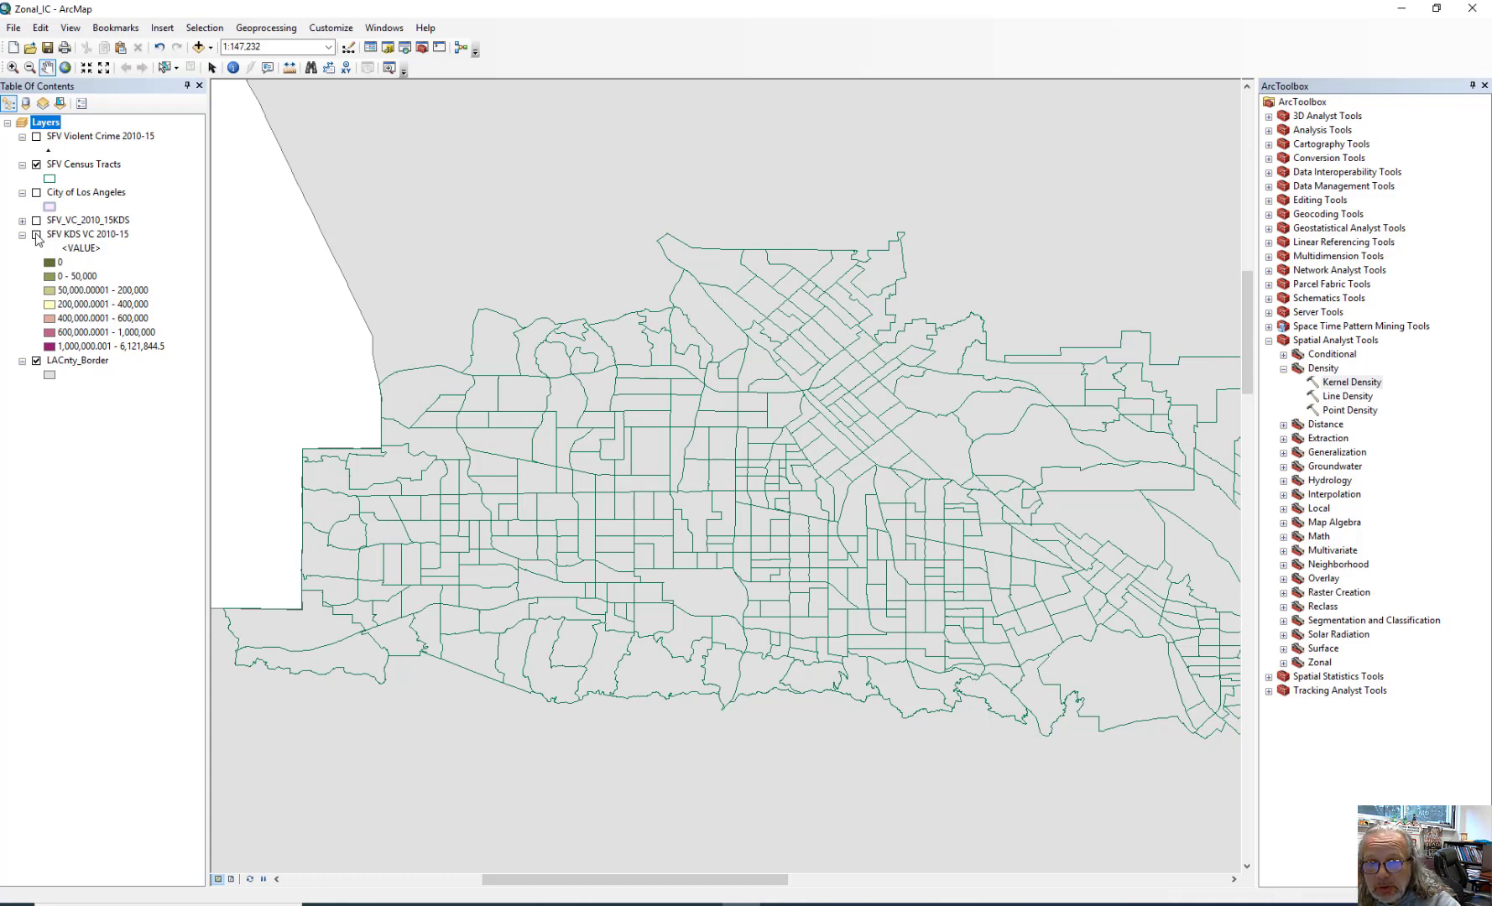
left_click(36, 235)
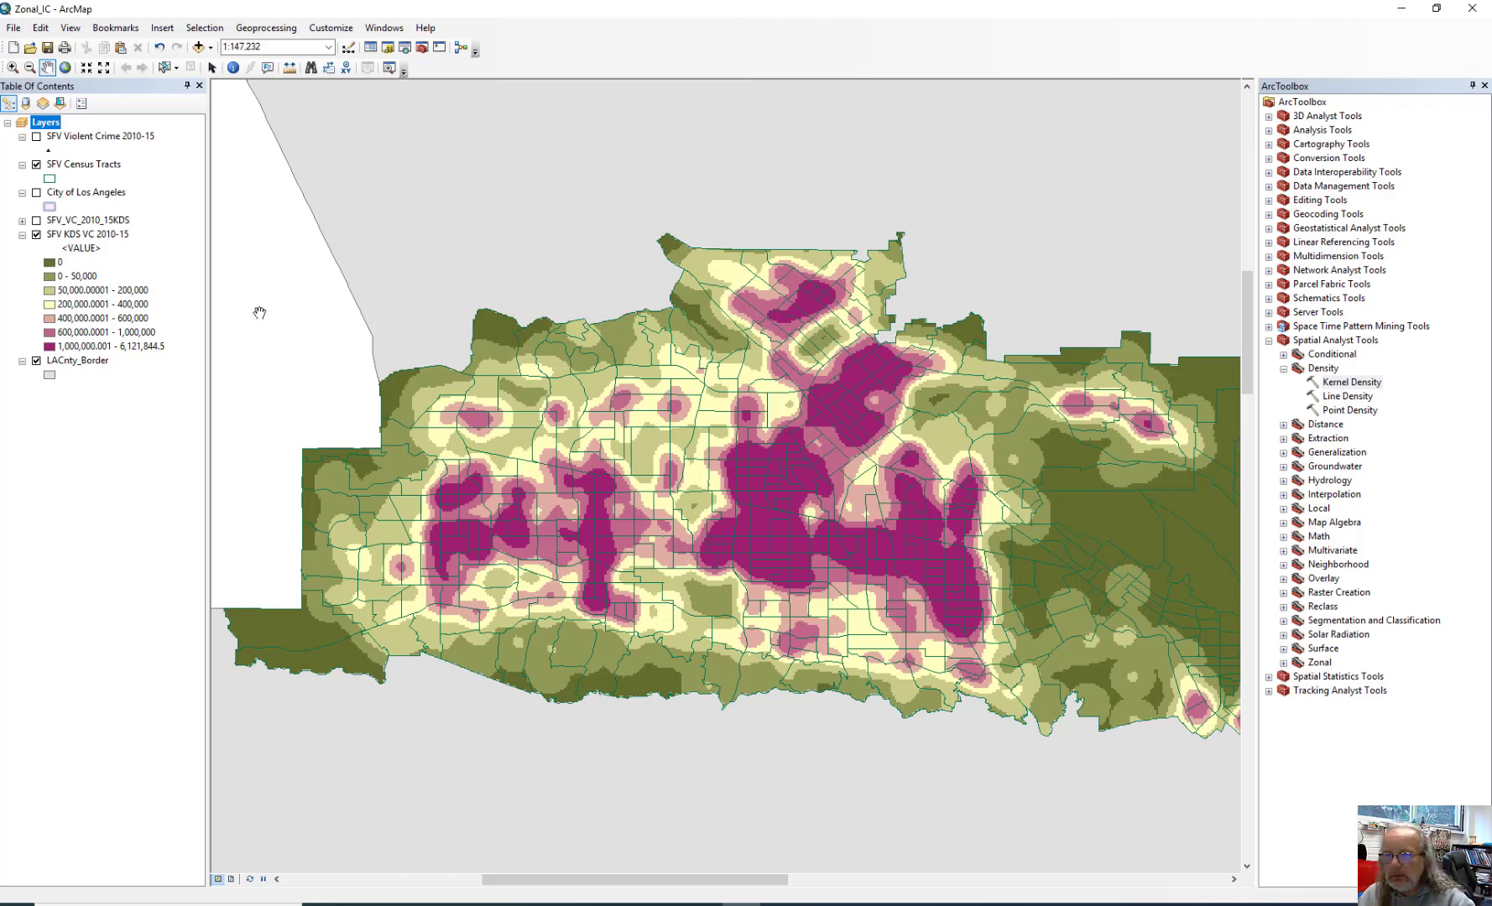
Launch Zonal Statistics as Table with SFV Census Tracts as zones, identified by the ID field
left_click(1283, 663)
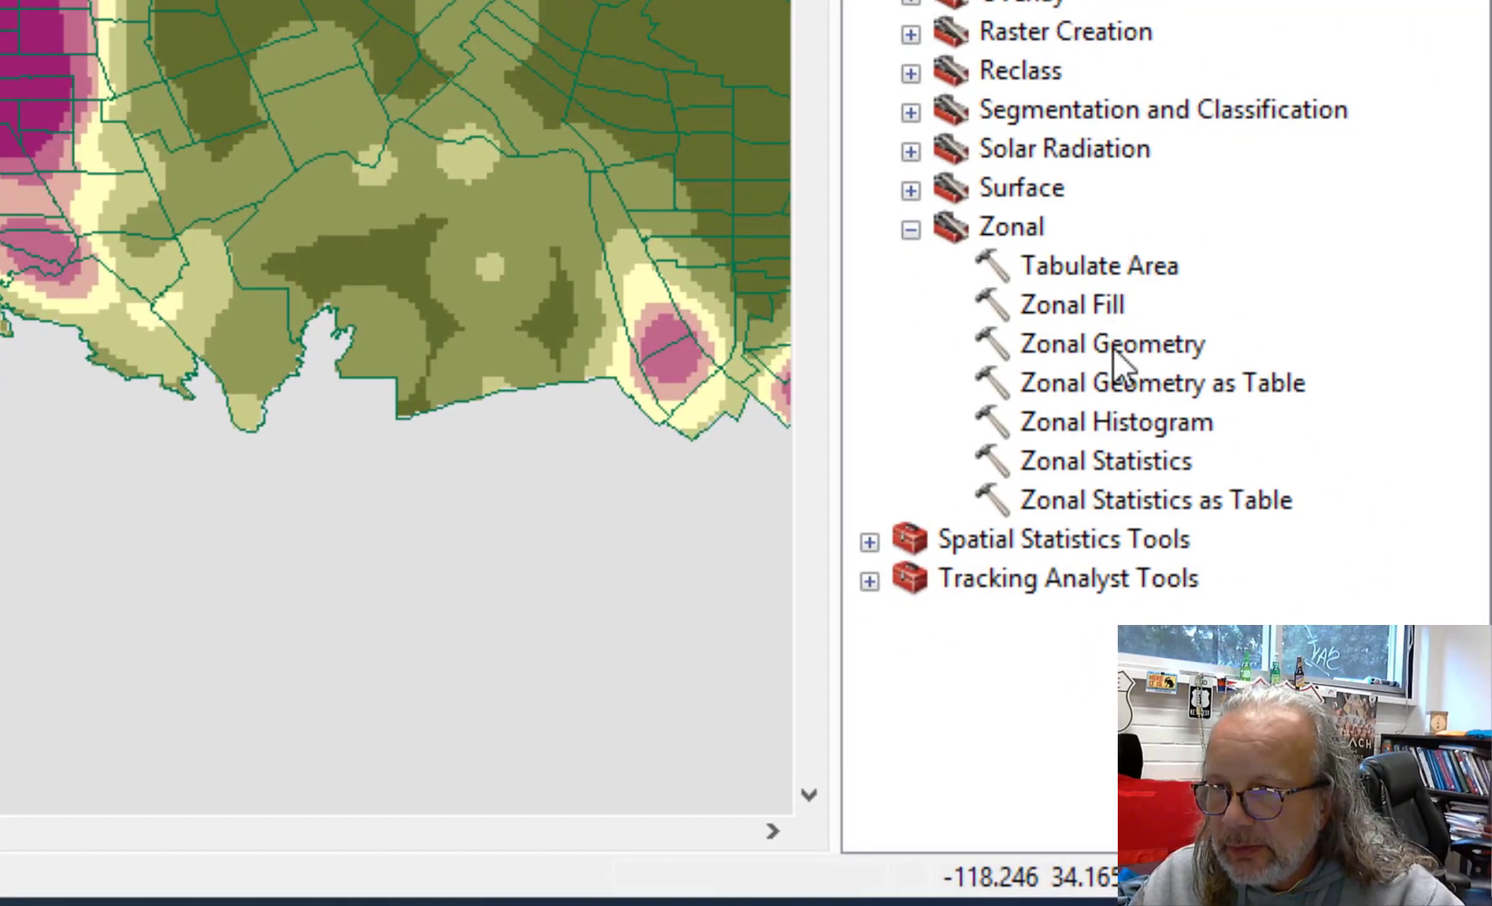
left_click(1166, 507)
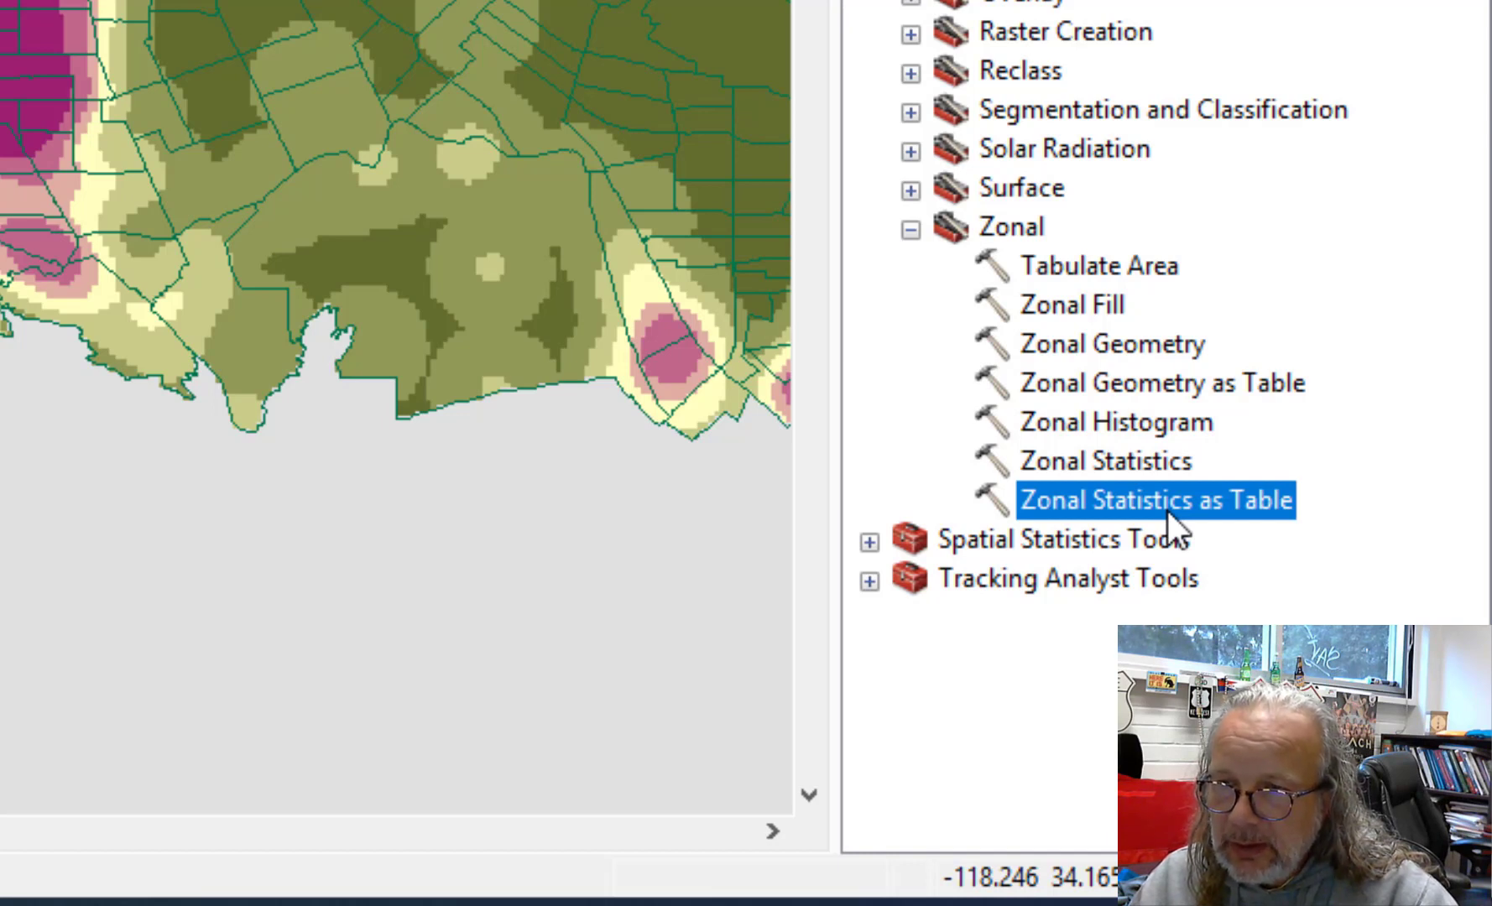
double_click(1166, 508)
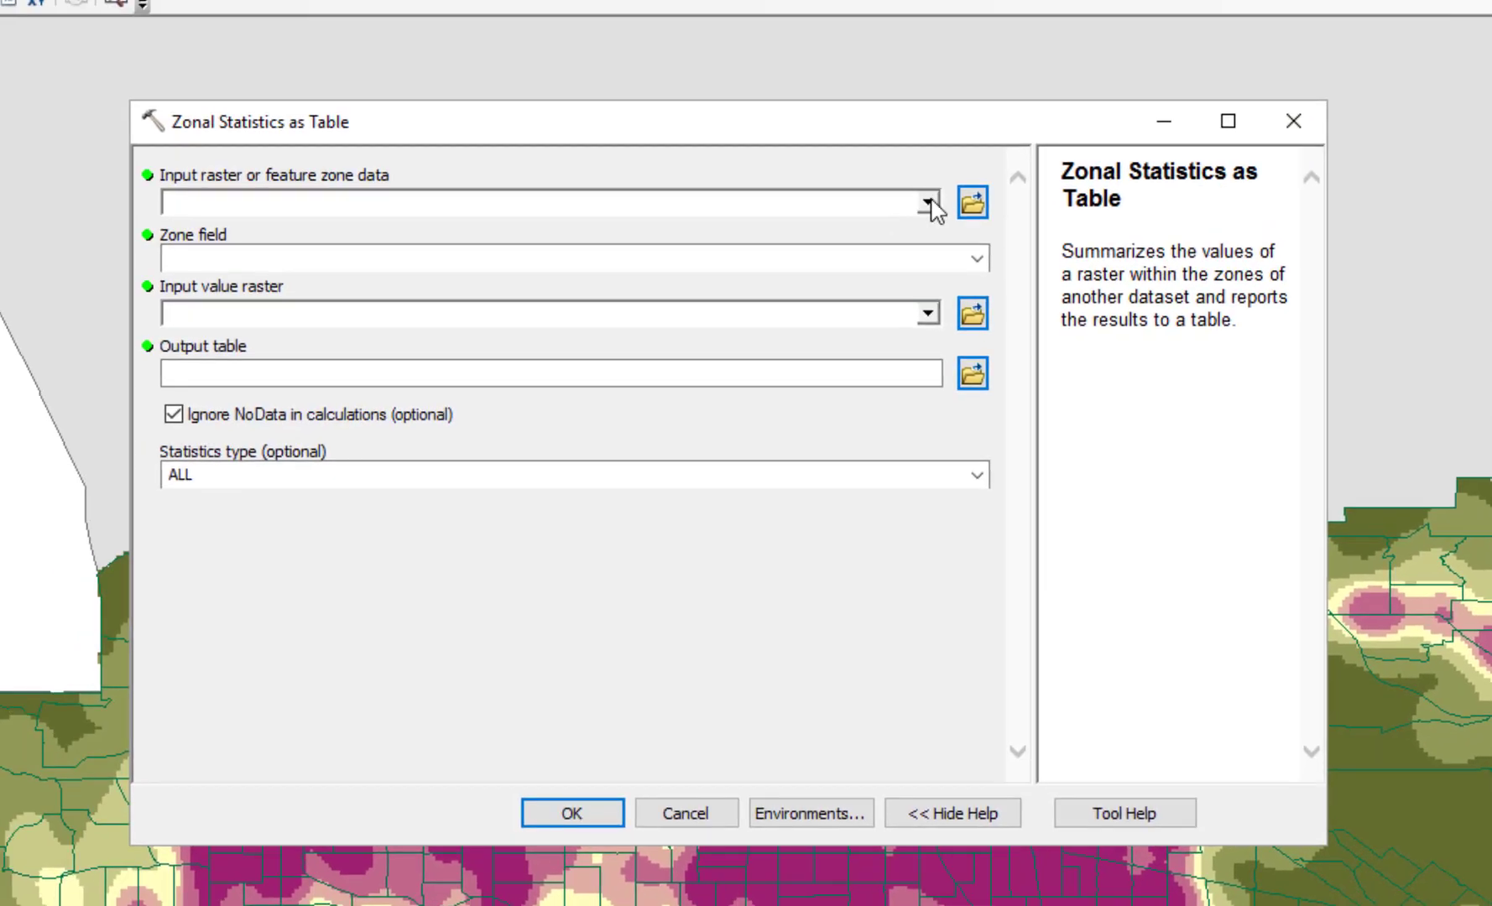
left_click(928, 202)
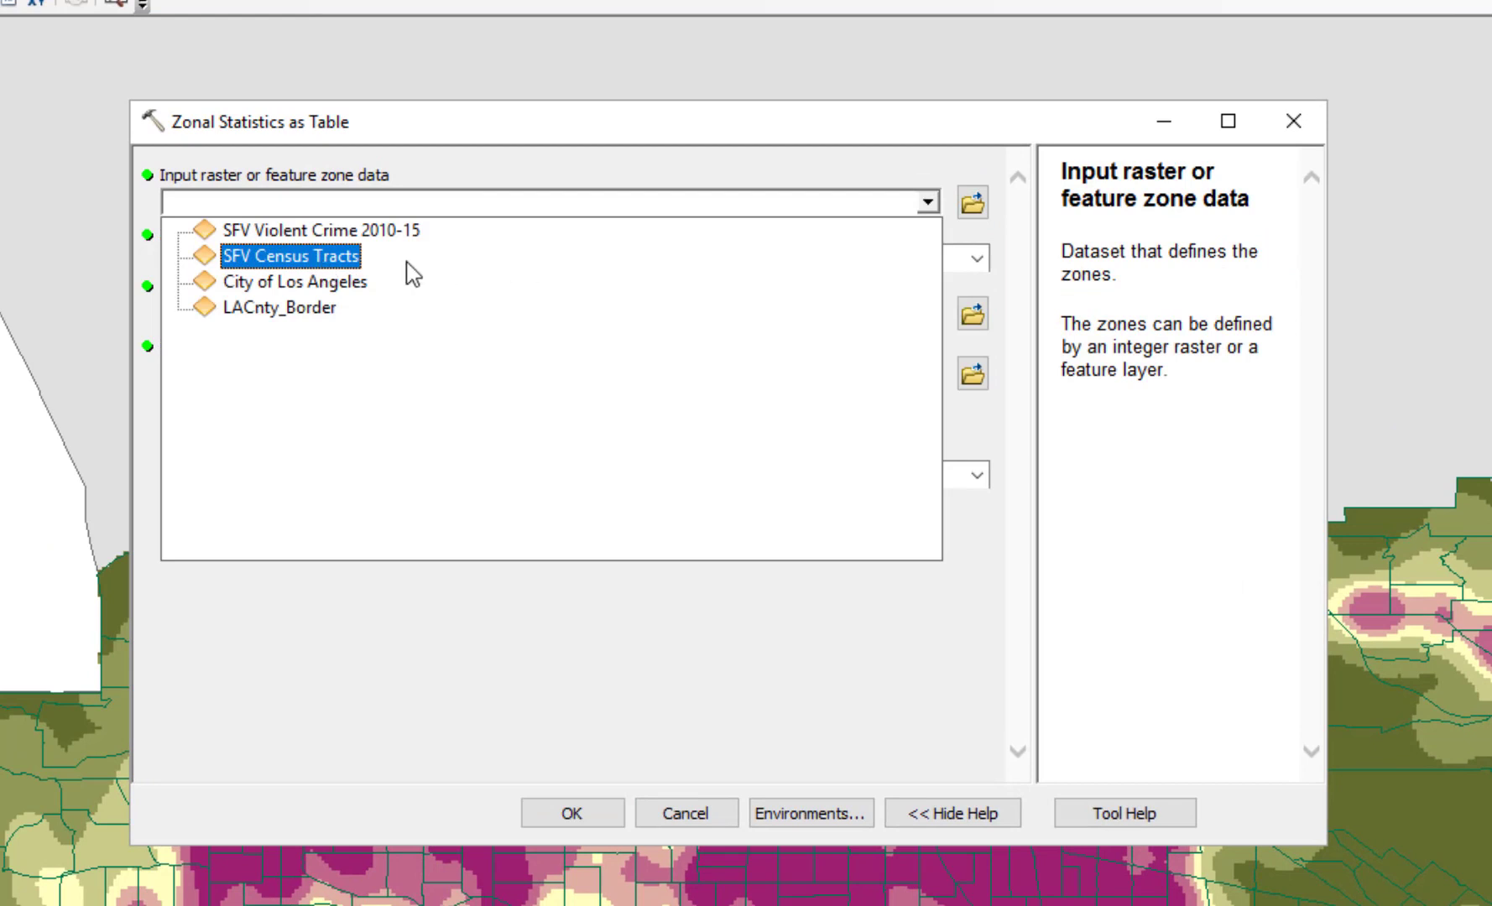
left_click(320, 271)
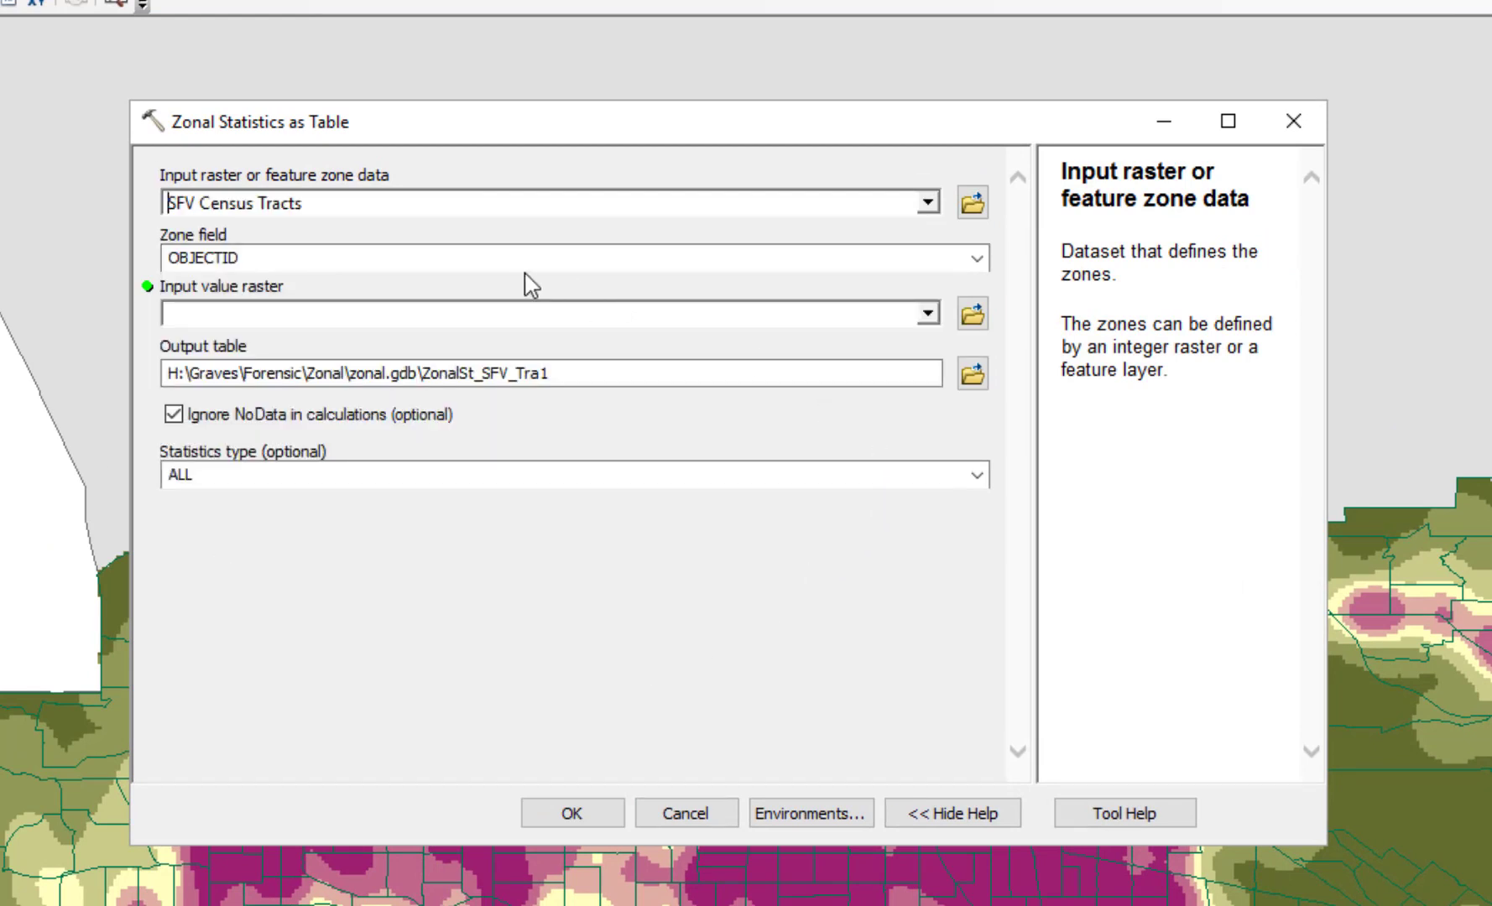
left_click(978, 259)
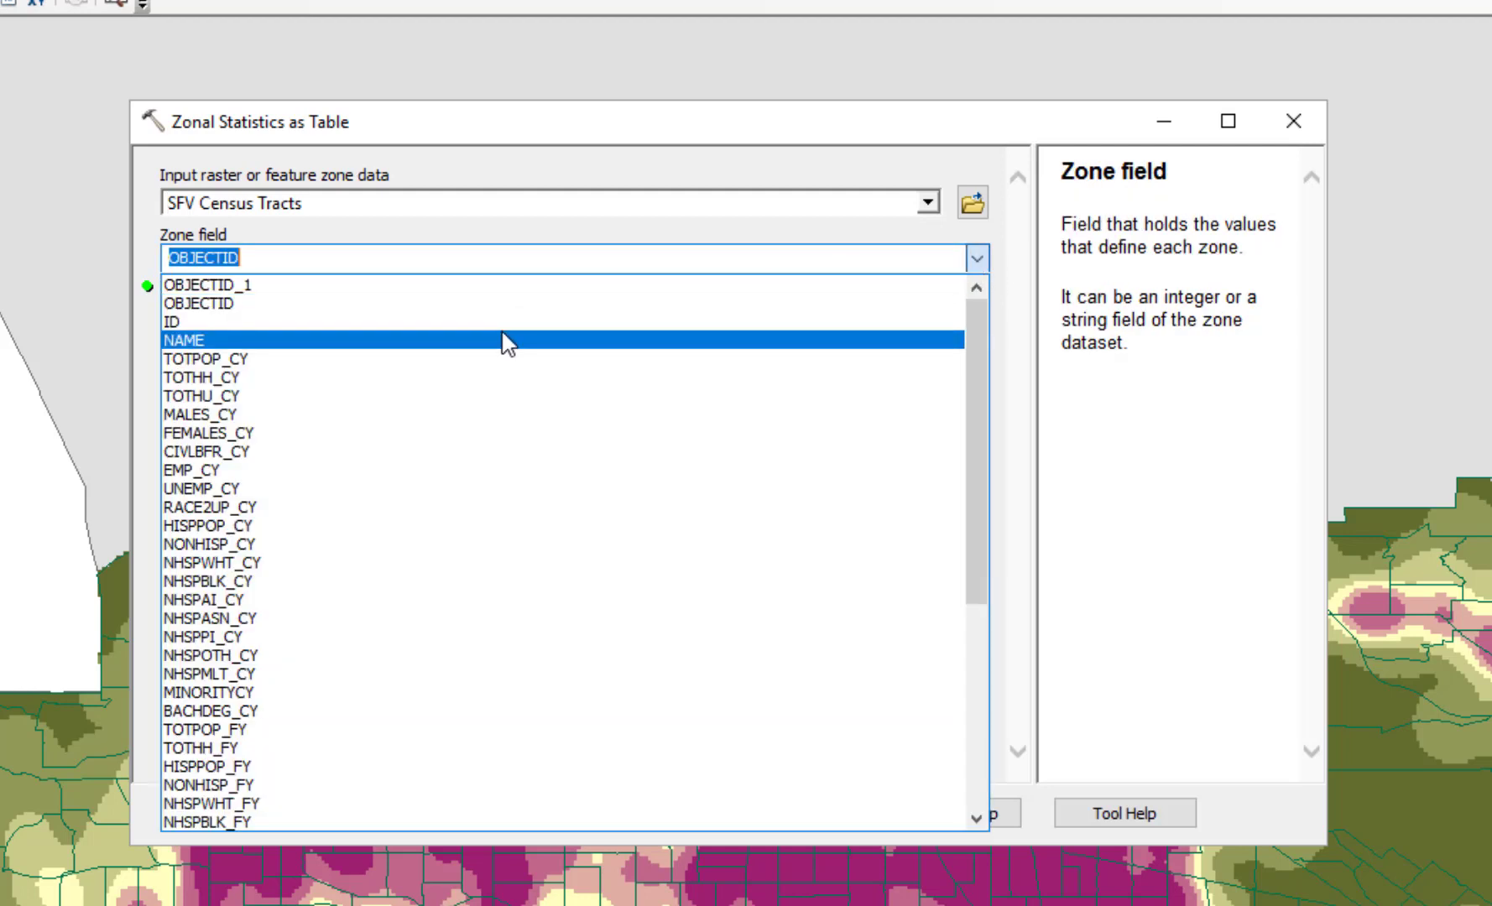
left_click(453, 324)
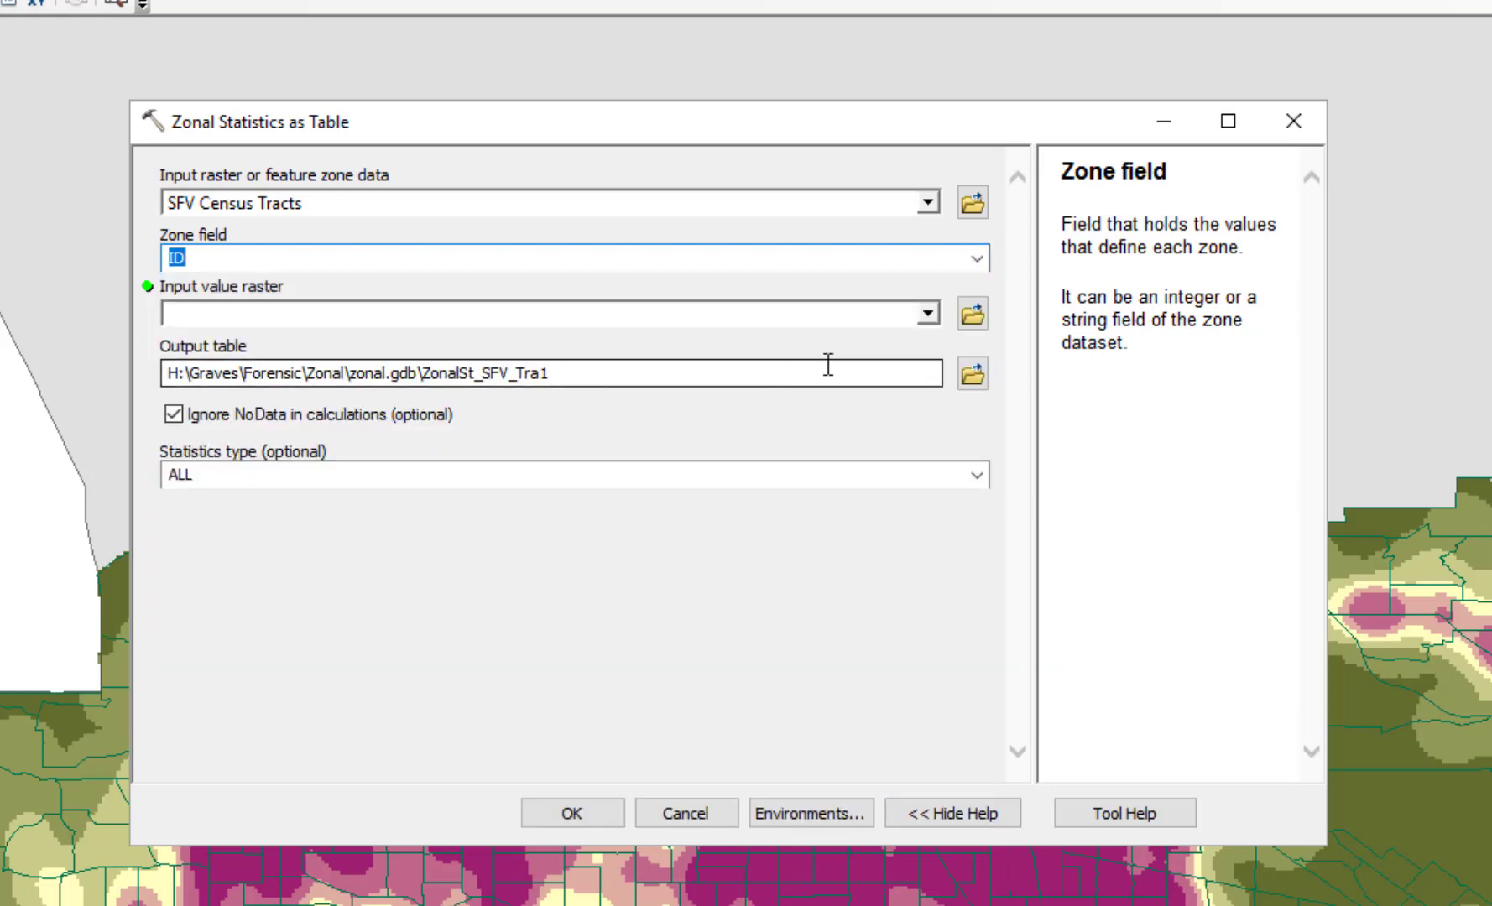
Choose SFV KDS VC 2010-15 as the value raster and begin picking the output location
left_click(926, 314)
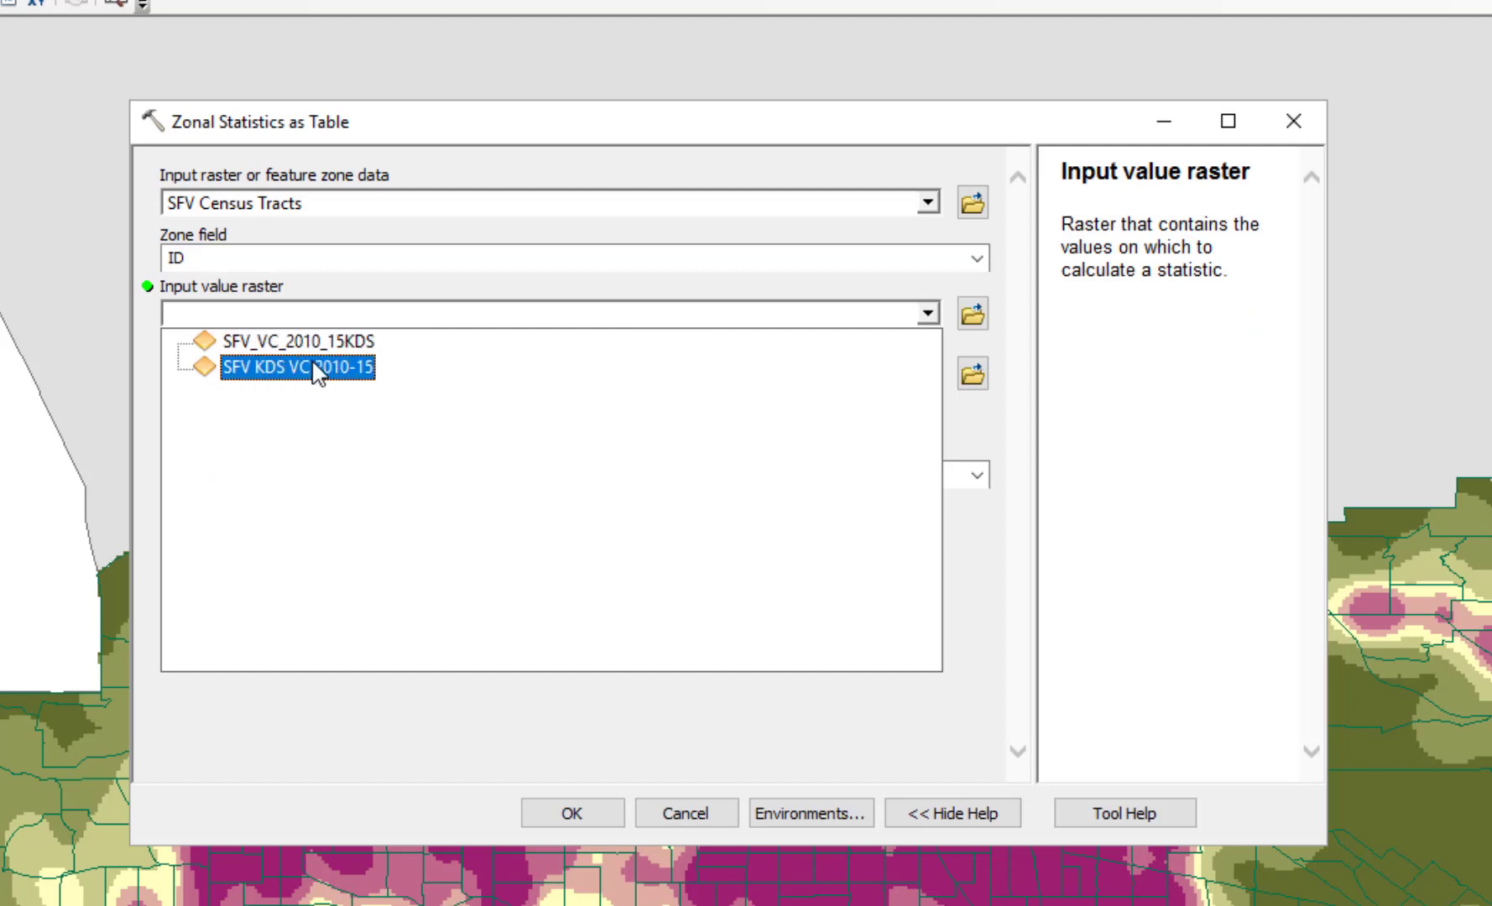
left_click(317, 374)
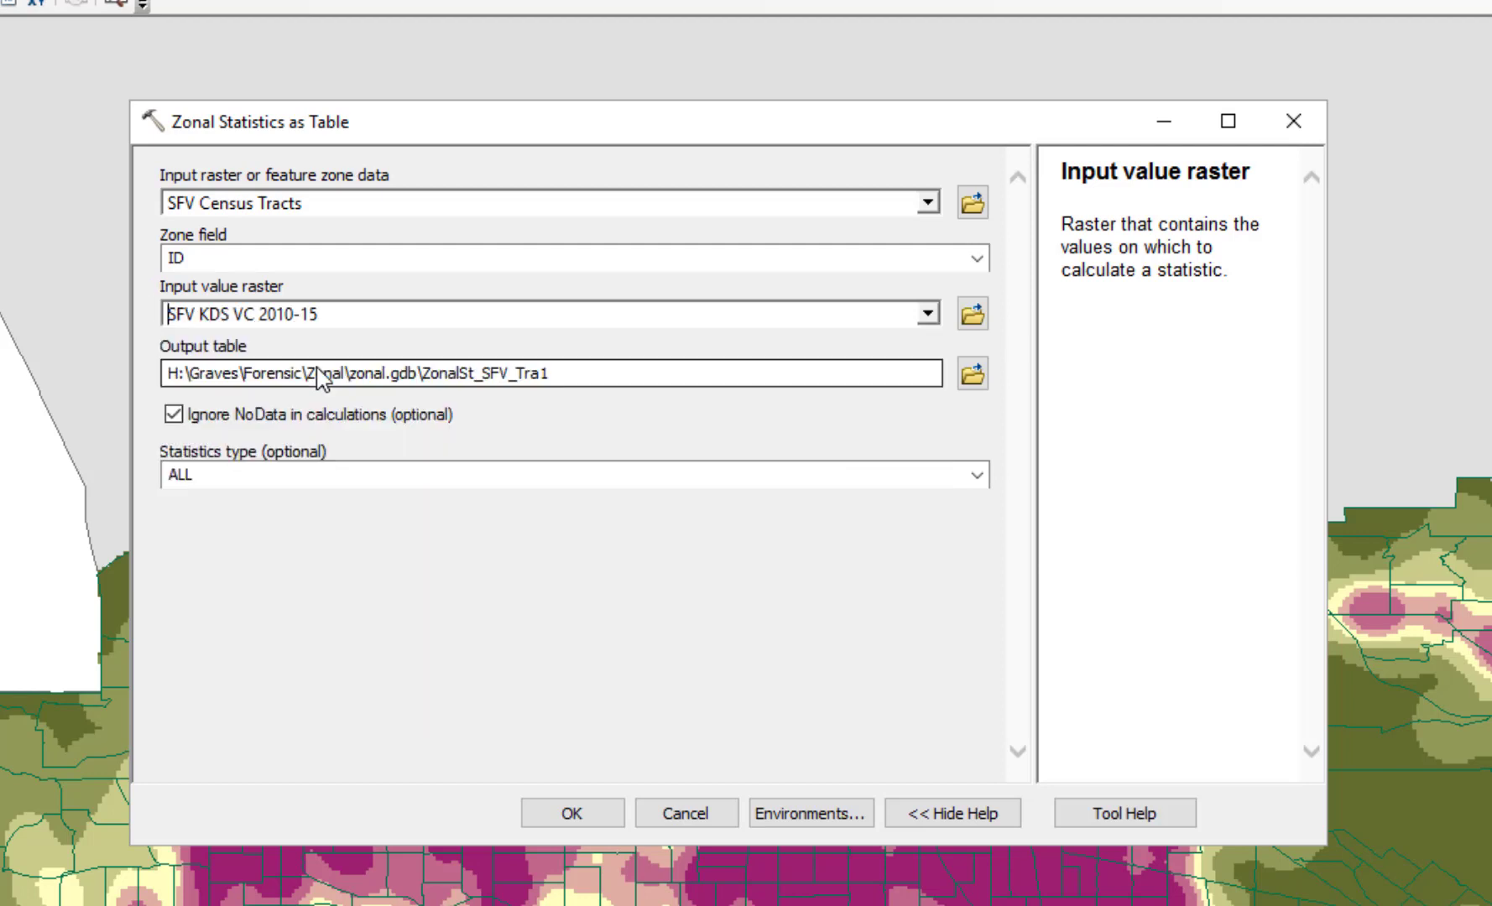
left_click_drag(268, 314, 167, 310)
left_click_drag(342, 312, 92, 309)
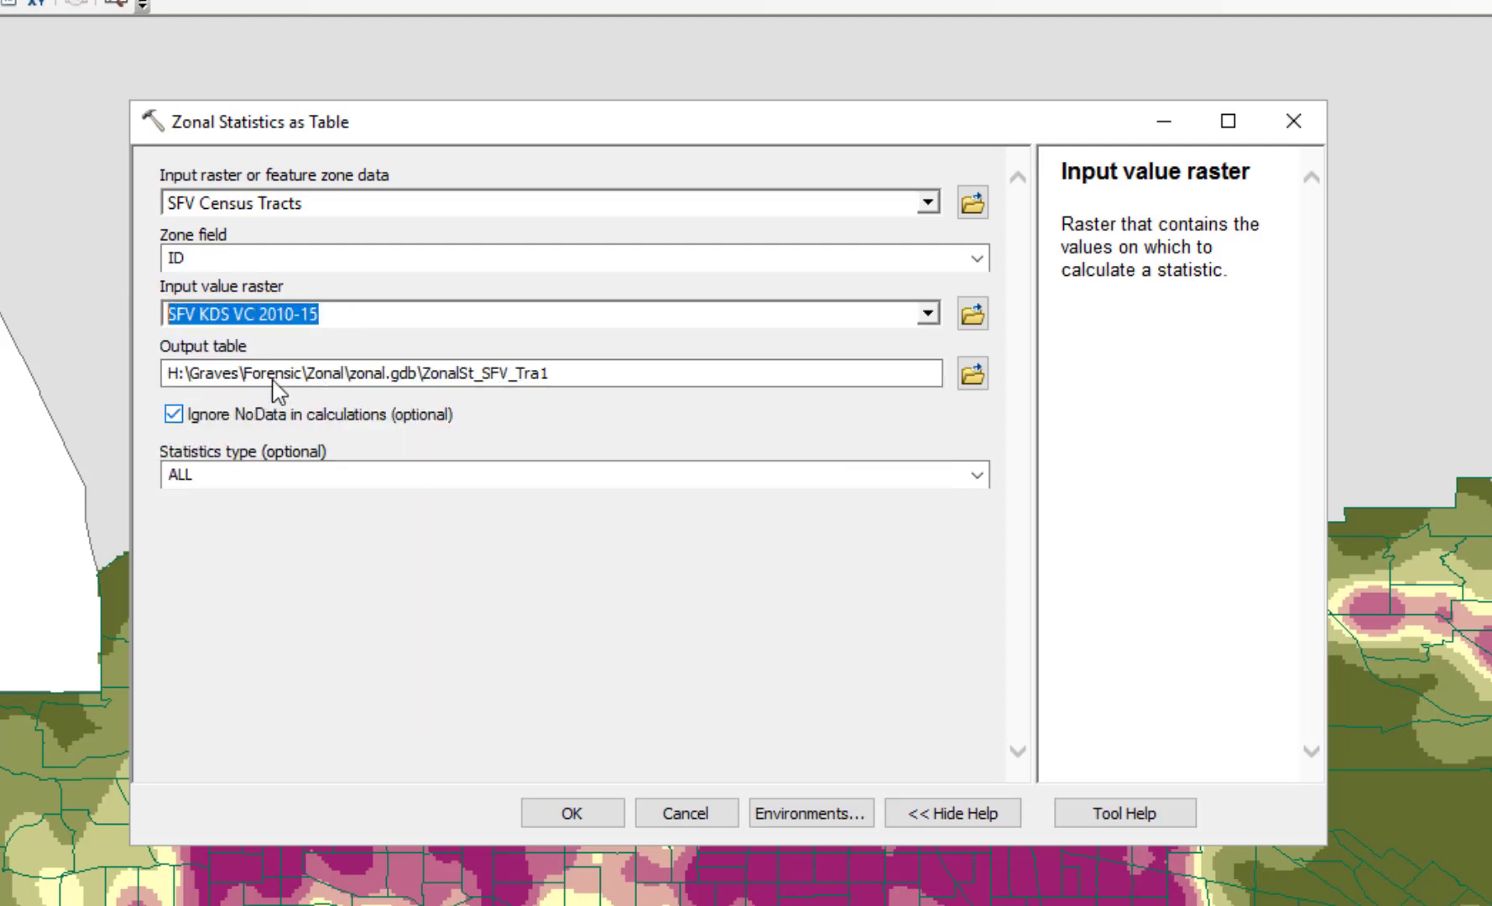
left_click(973, 374)
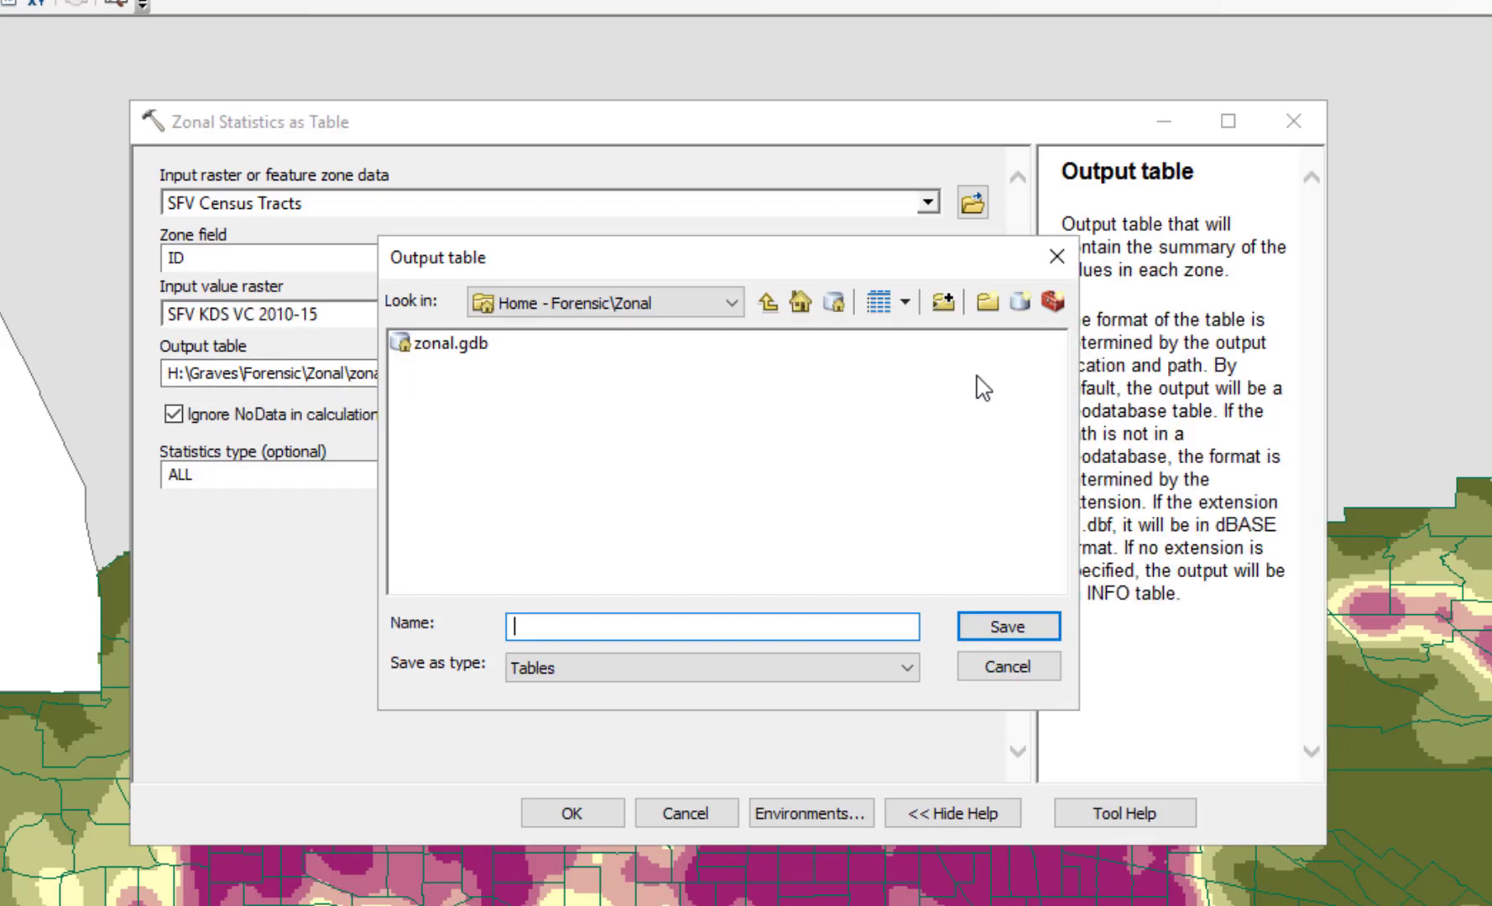
Save the output table as SFV_KDS_table in the C:\Users home Desktop folder
left_click(647, 313)
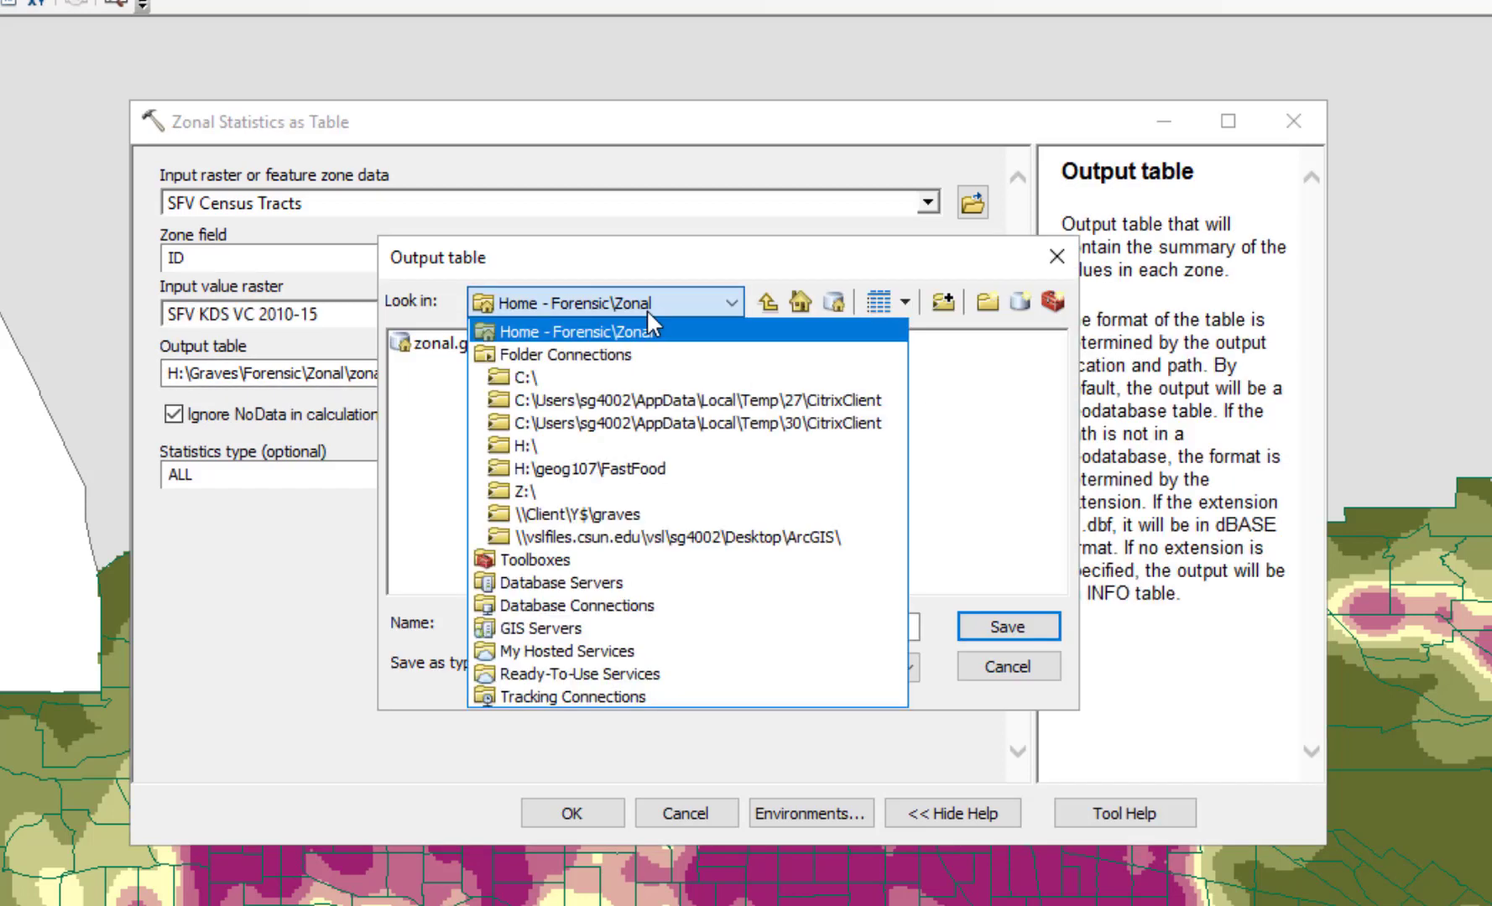
left_click(549, 387)
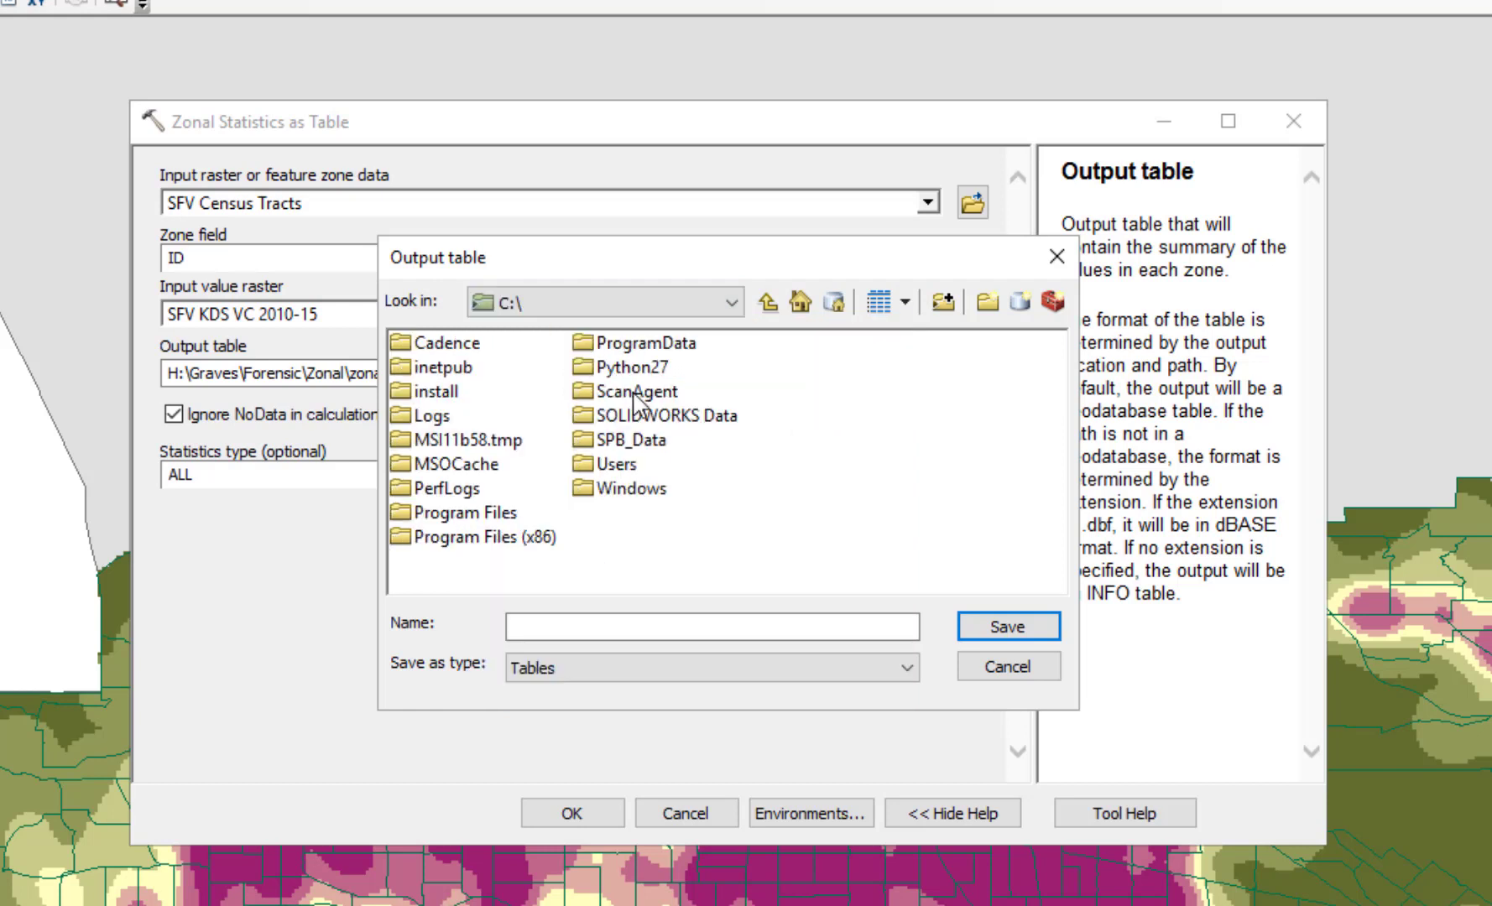
double_click(617, 467)
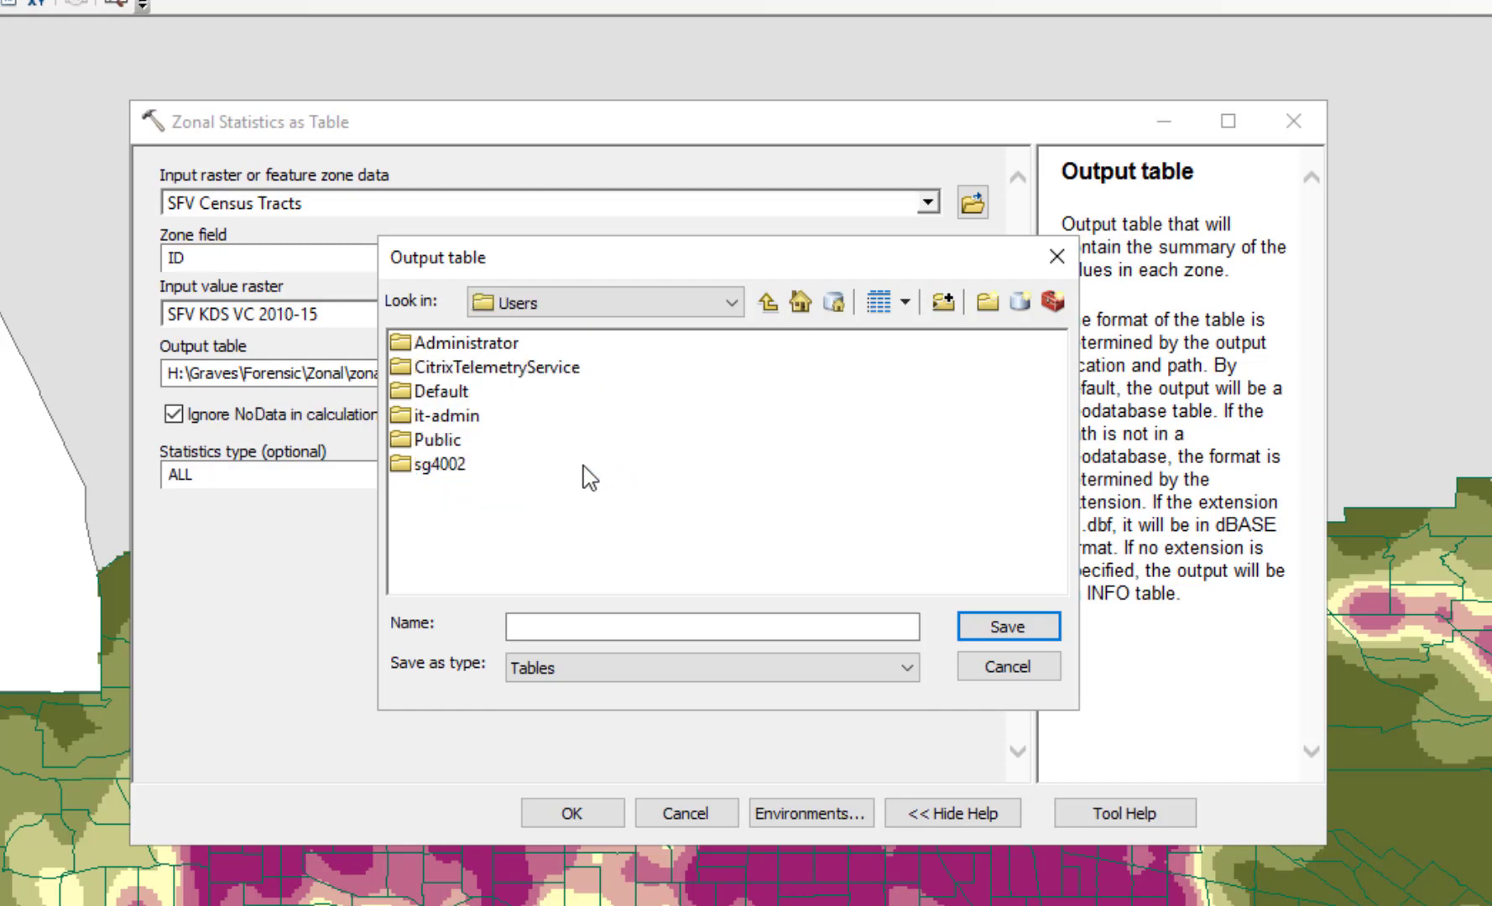
double_click(452, 466)
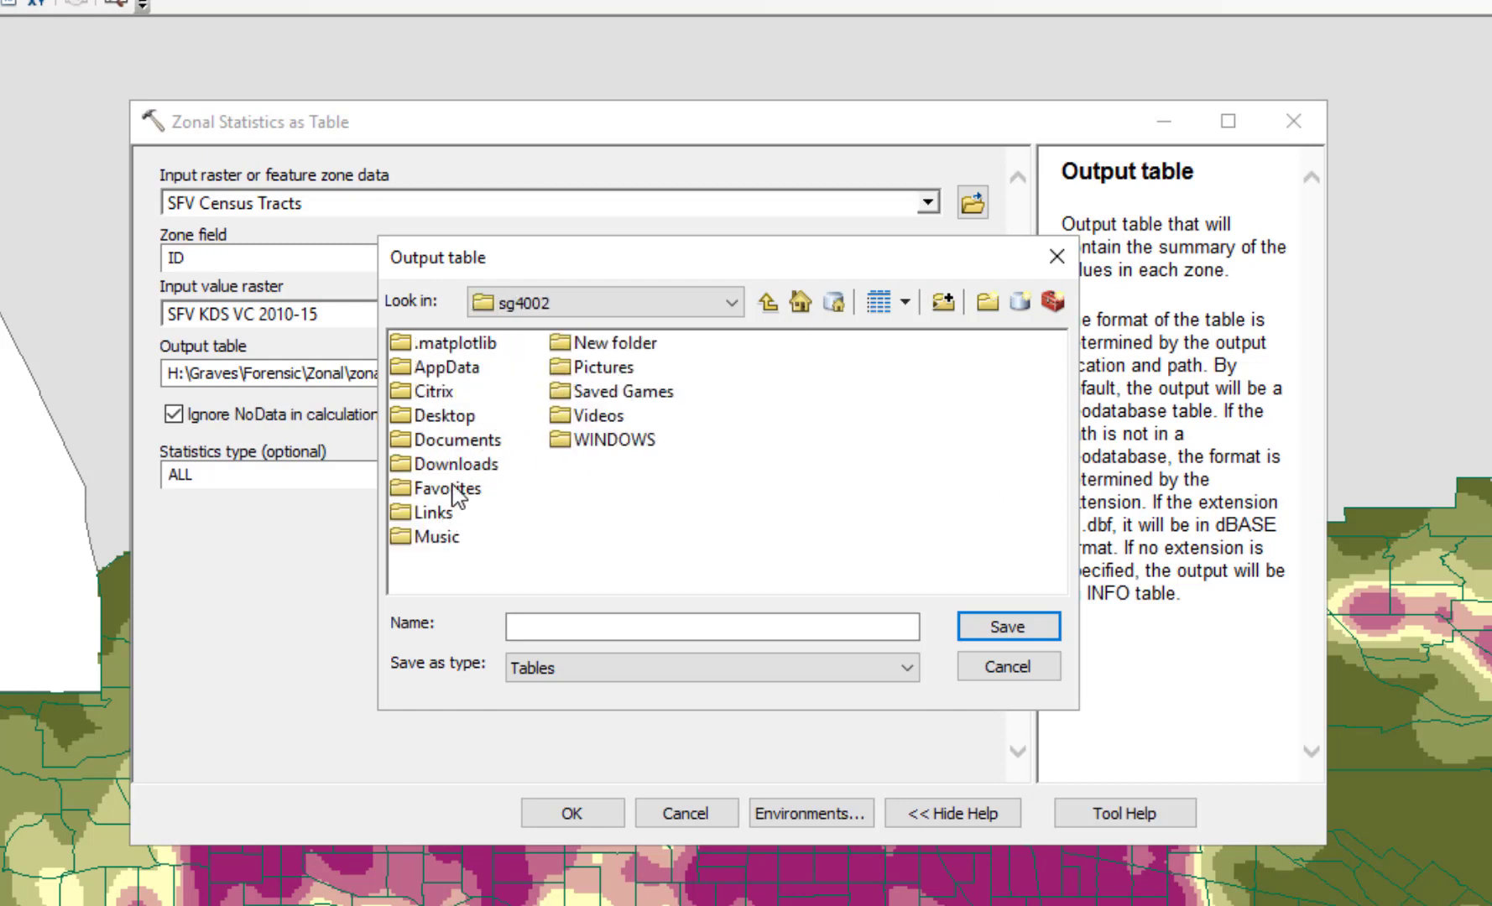
double_click(460, 417)
left_click(483, 344)
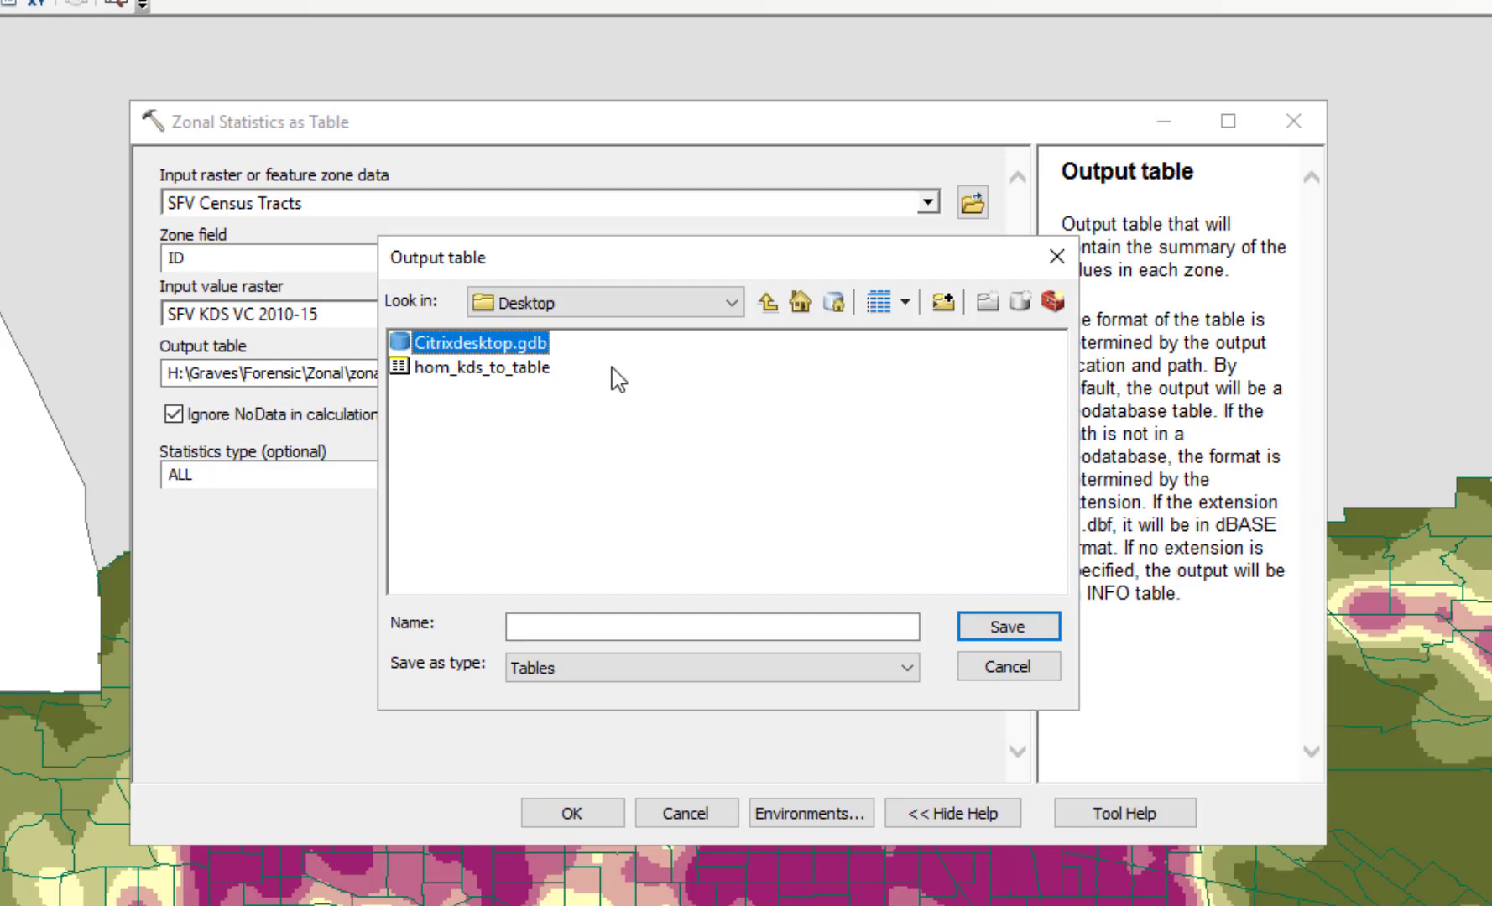
left_click(554, 625)
type("SFV_KDS_table")
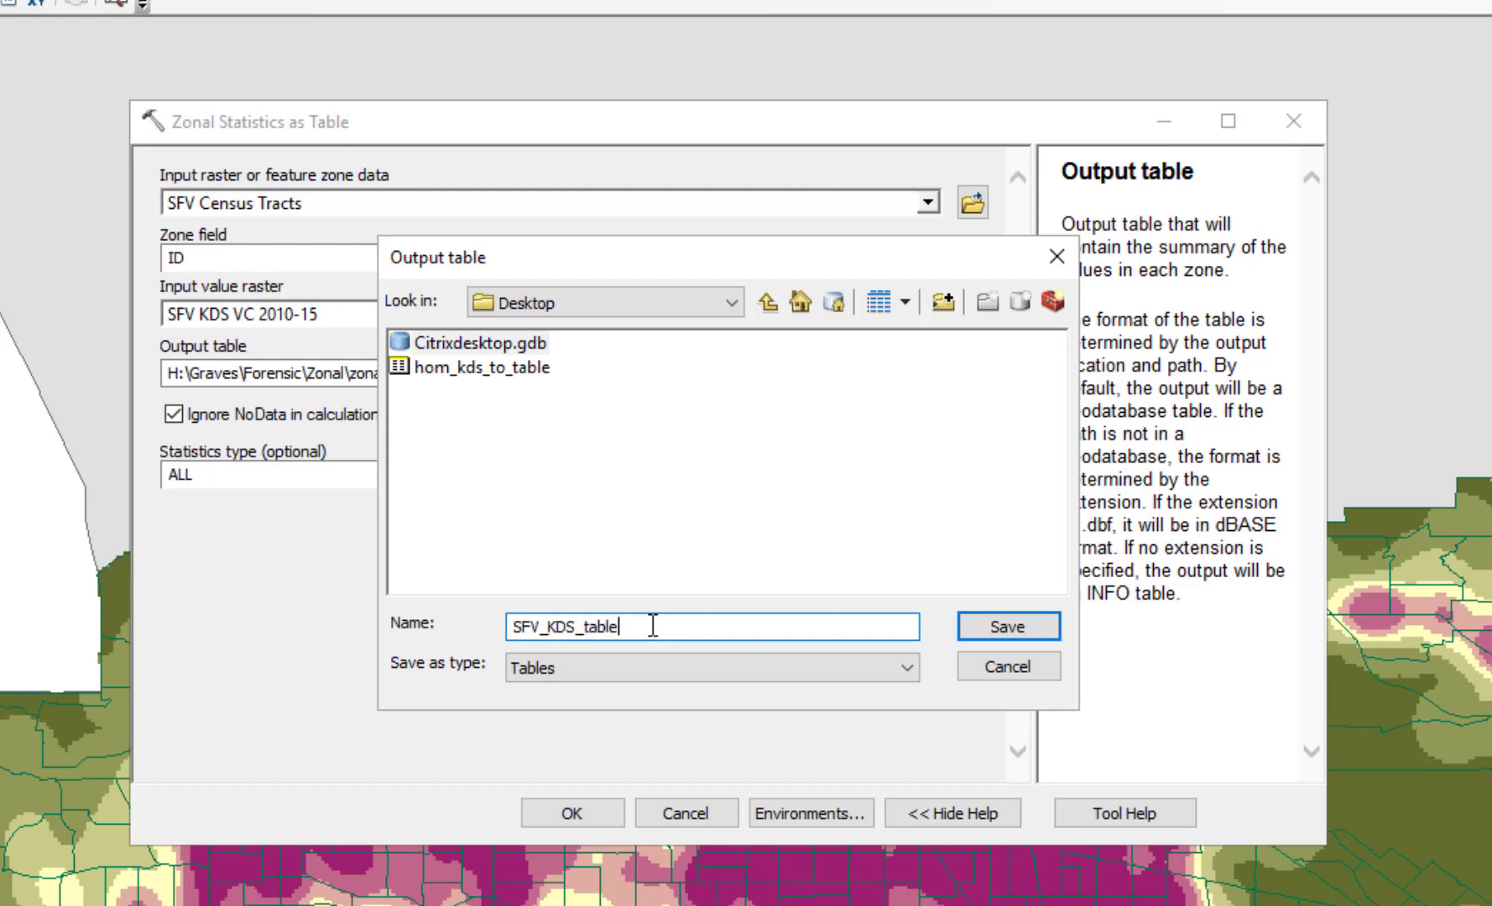
left_click(998, 629)
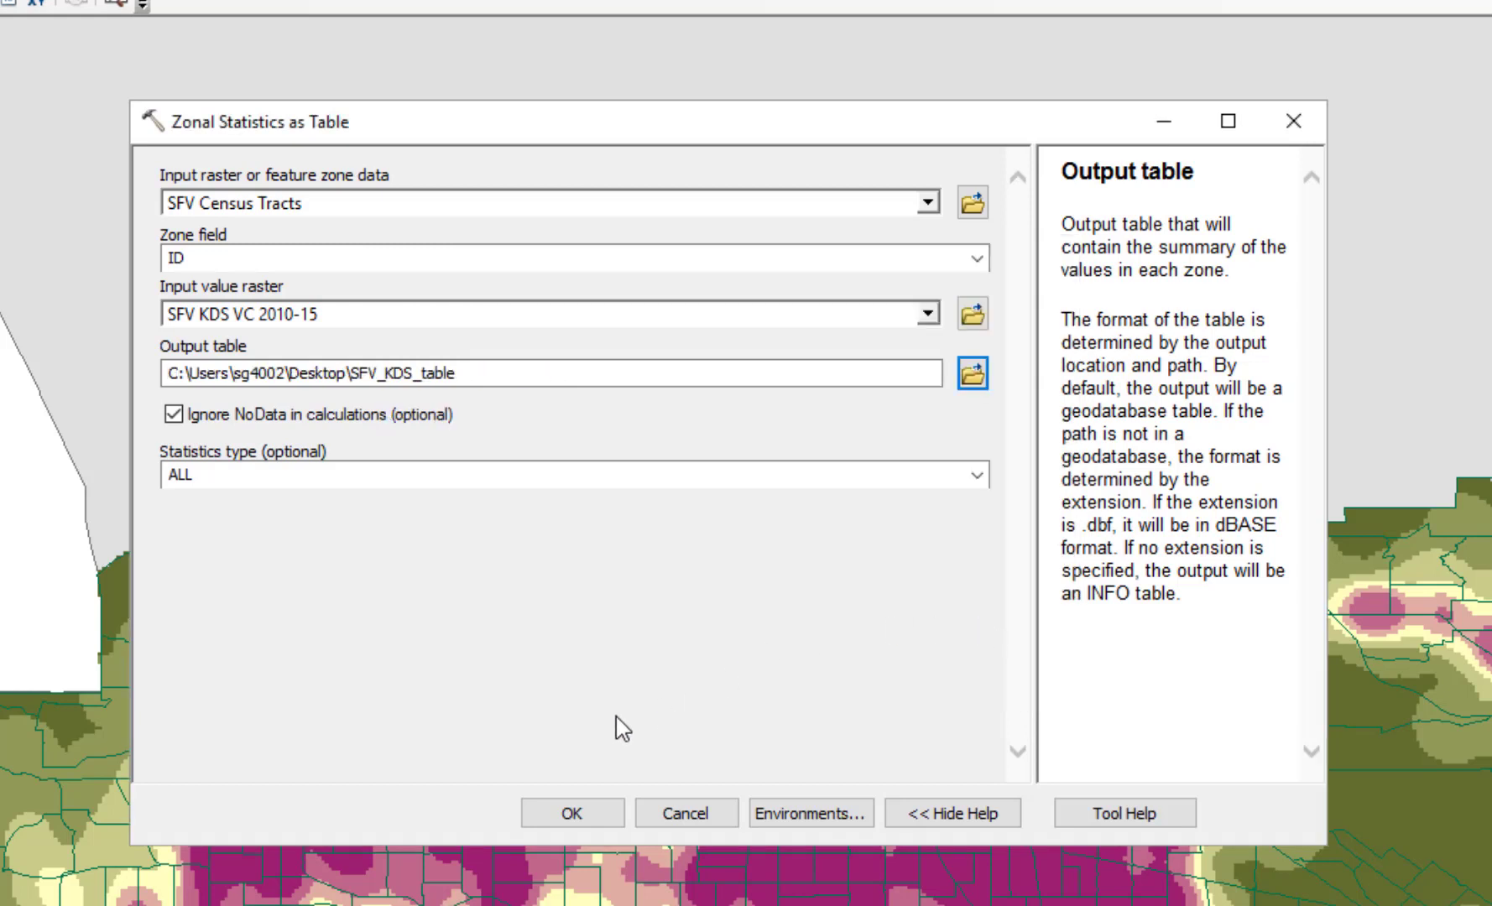
Change the statistics type from ALL to MEAN and run the zonal statistics
left_click_drag(197, 477, 138, 479)
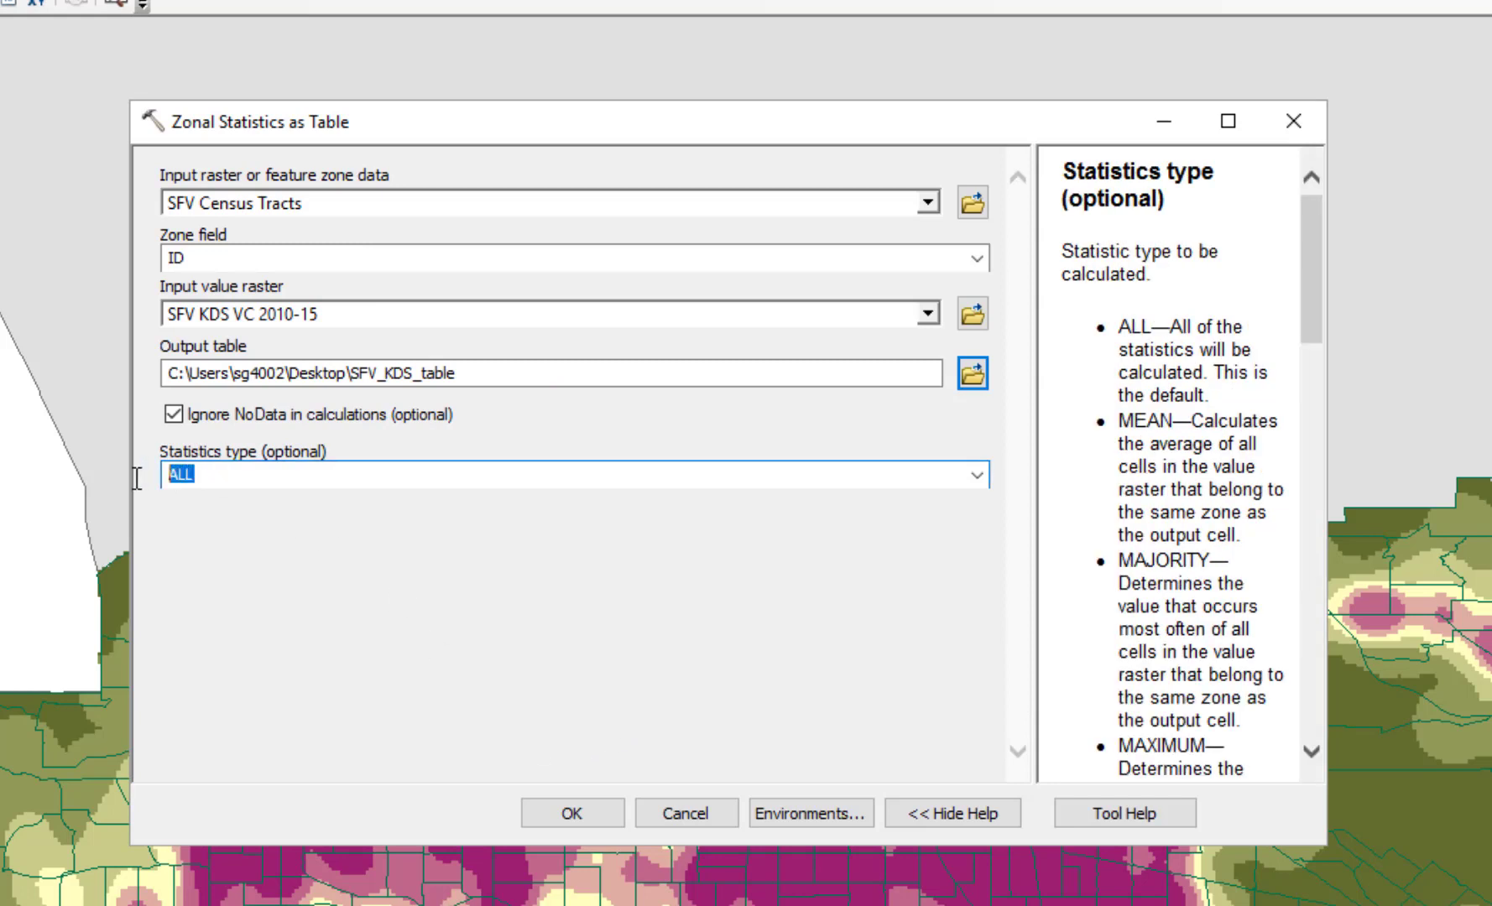
left_click(976, 476)
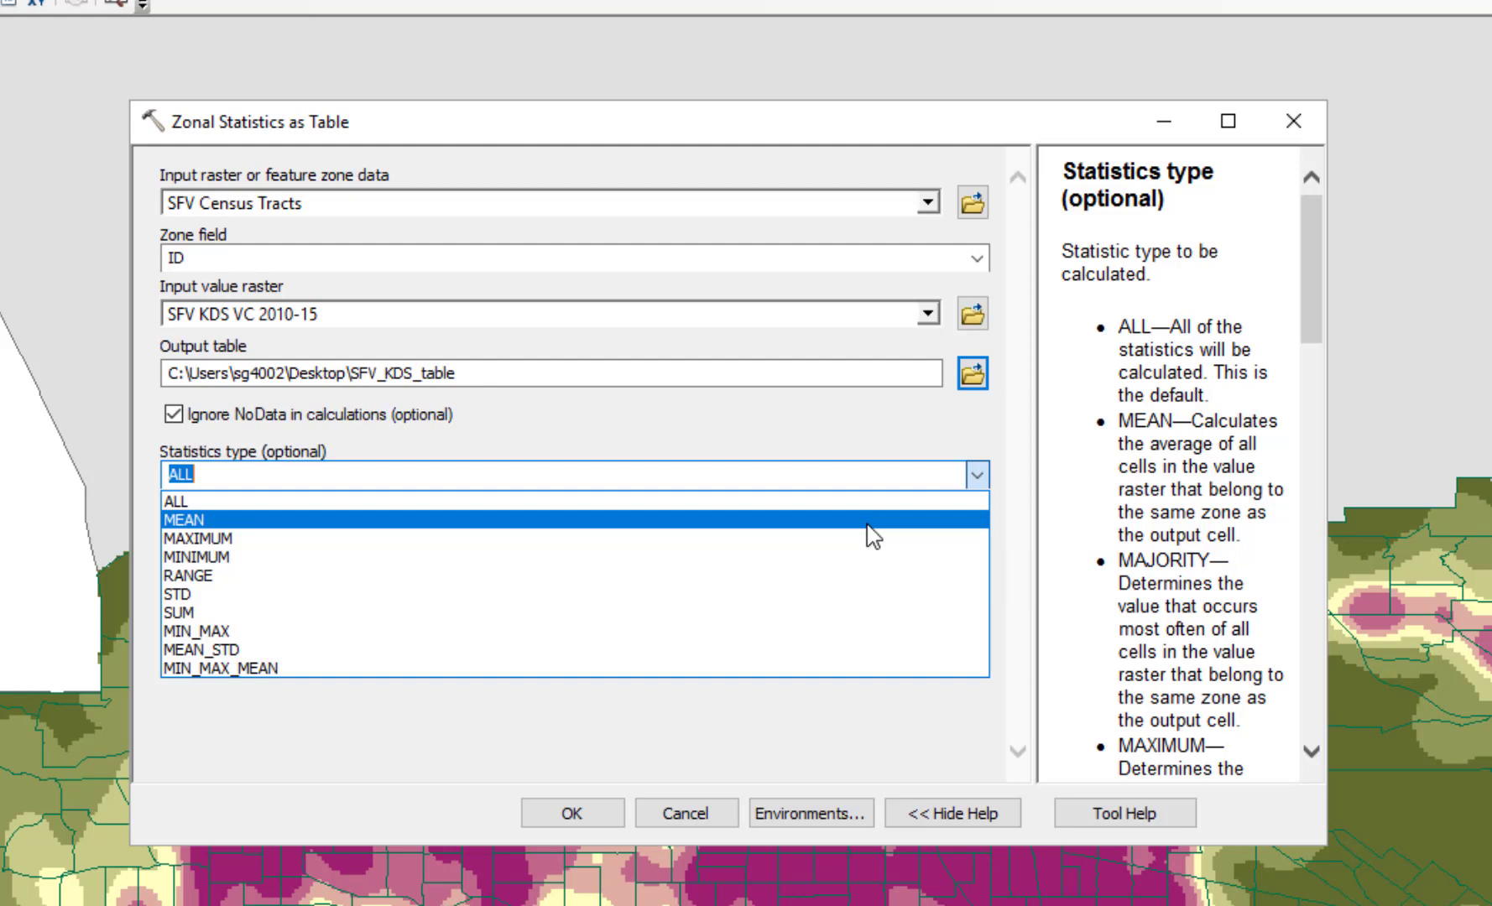
left_click(872, 520)
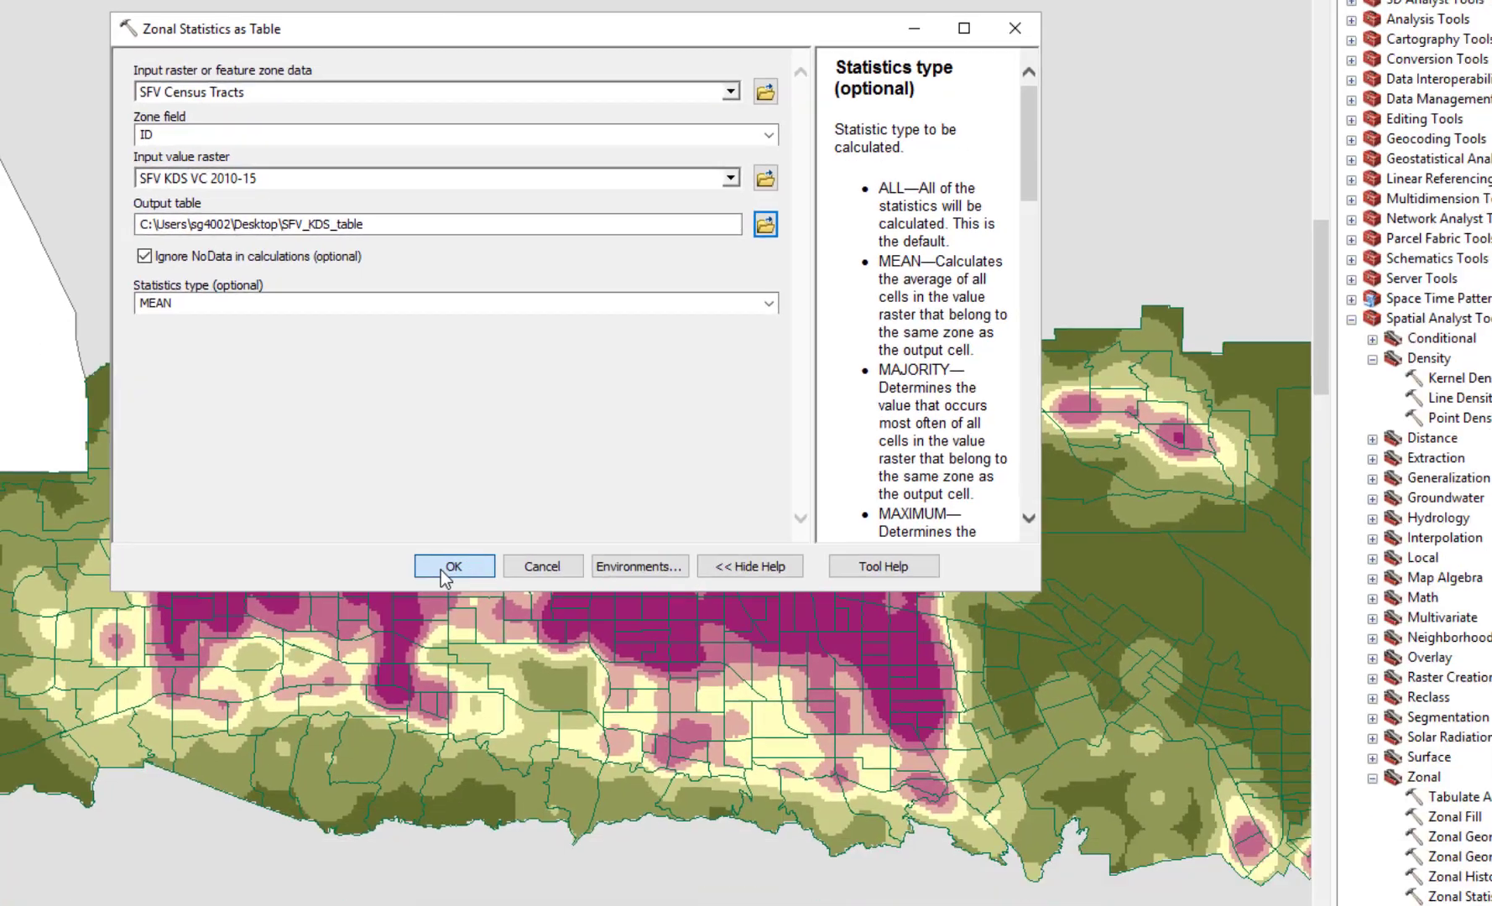
left_click(569, 812)
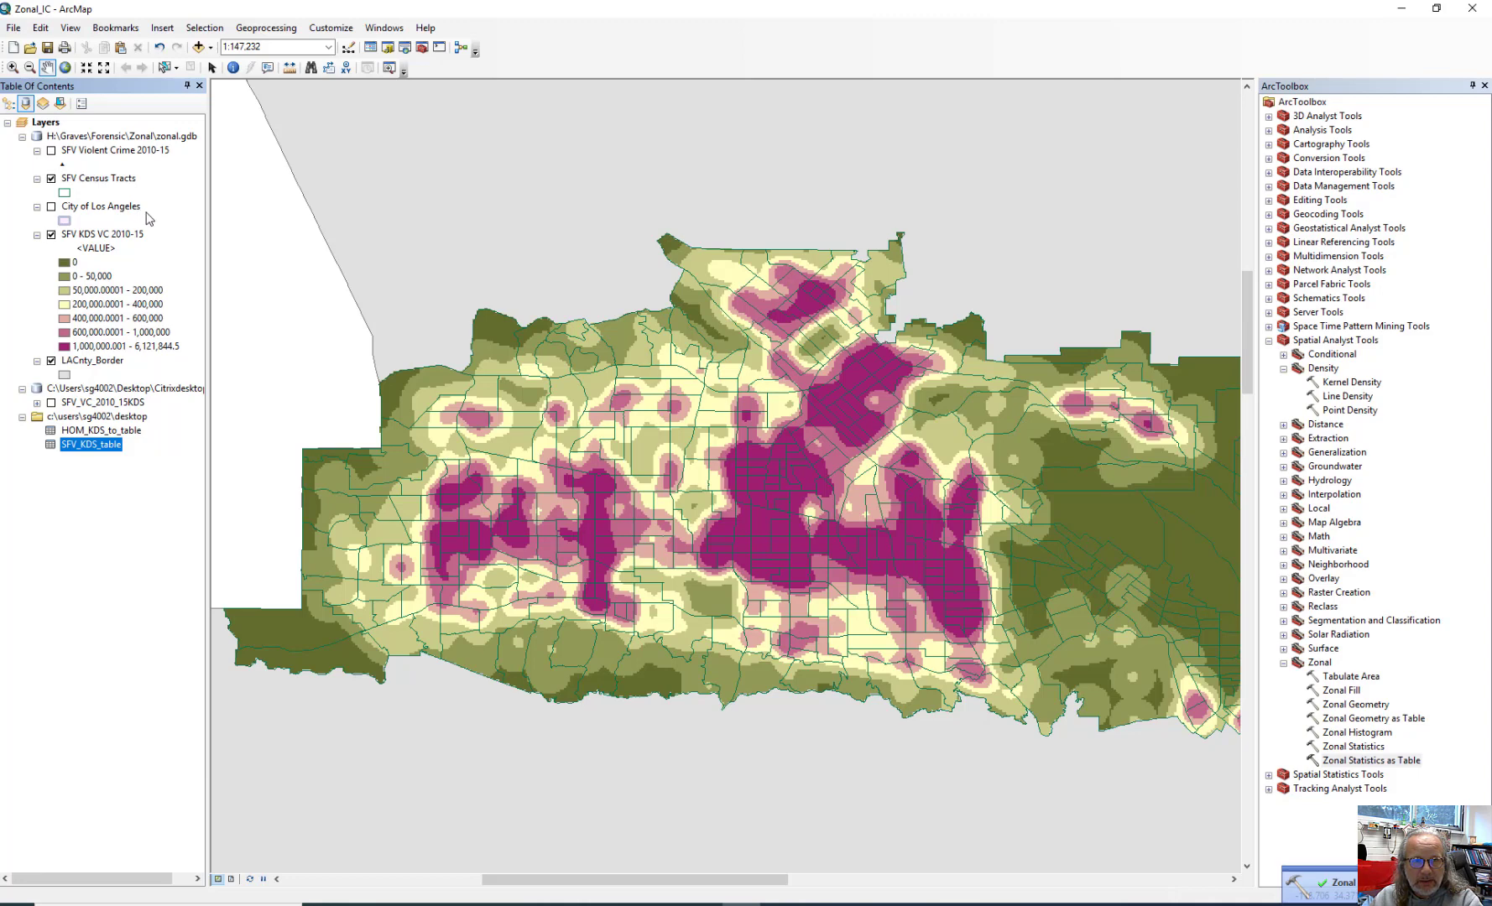
Open Join Data for SFV Census Tracts, choosing to join attributes from a table
right_click(104, 183)
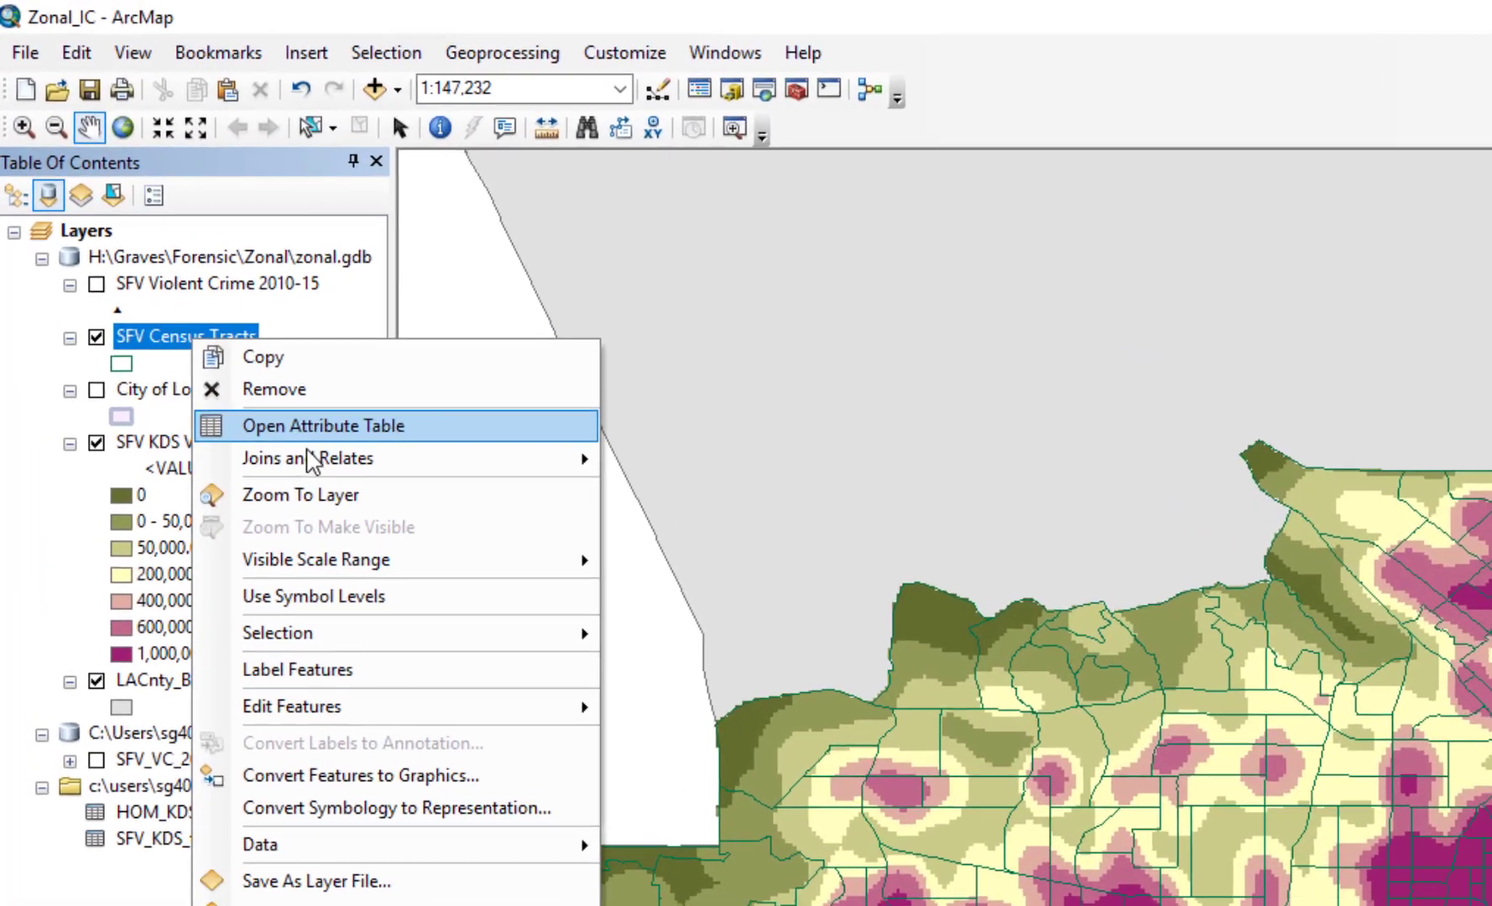
mouse_move(311, 461)
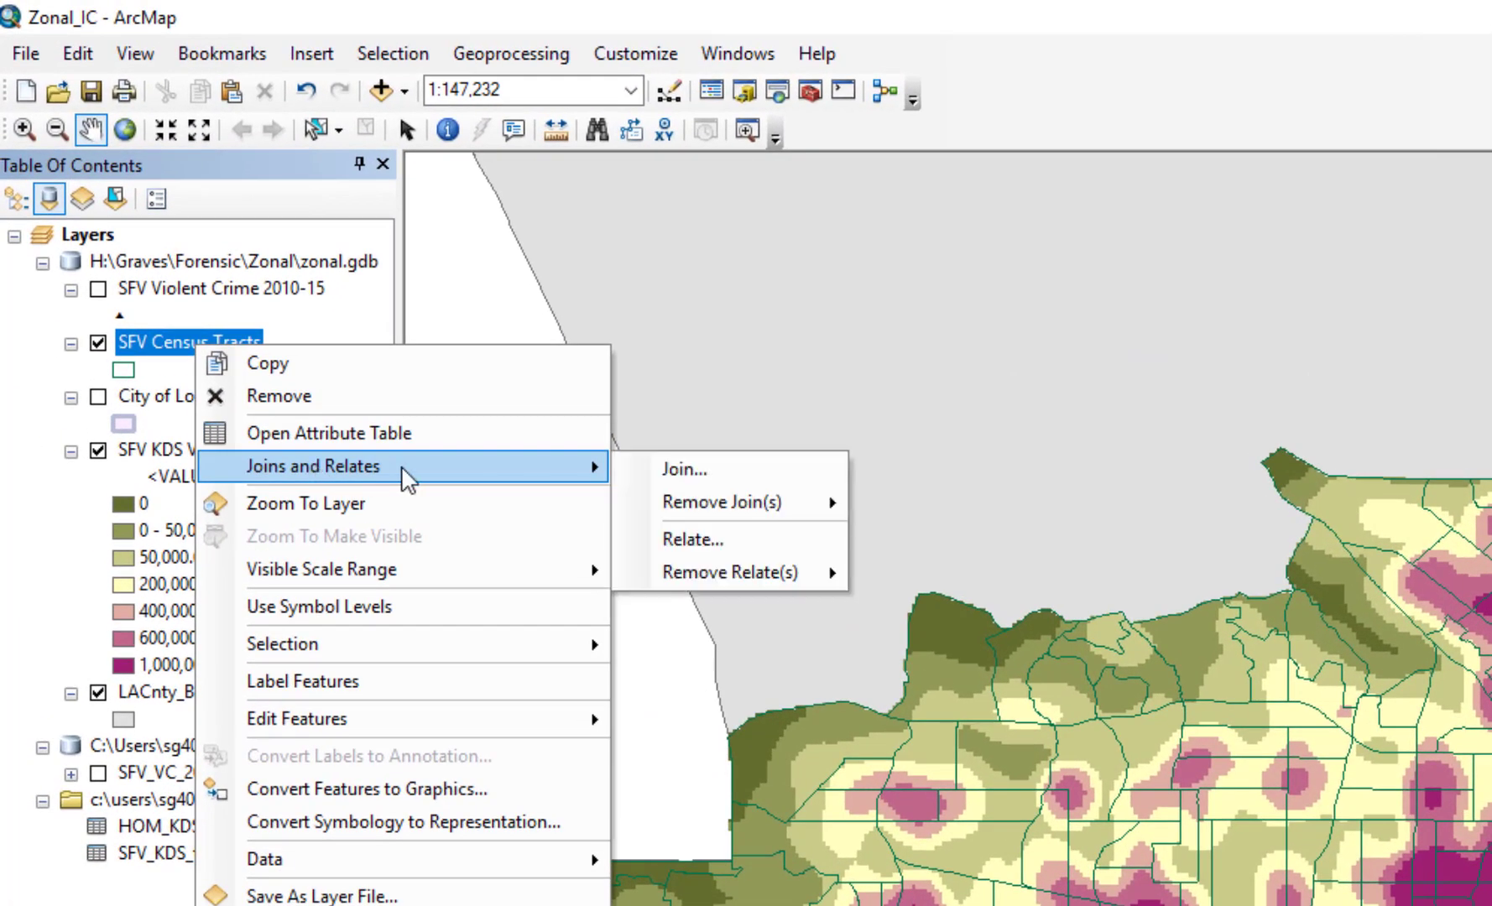
left_click(665, 466)
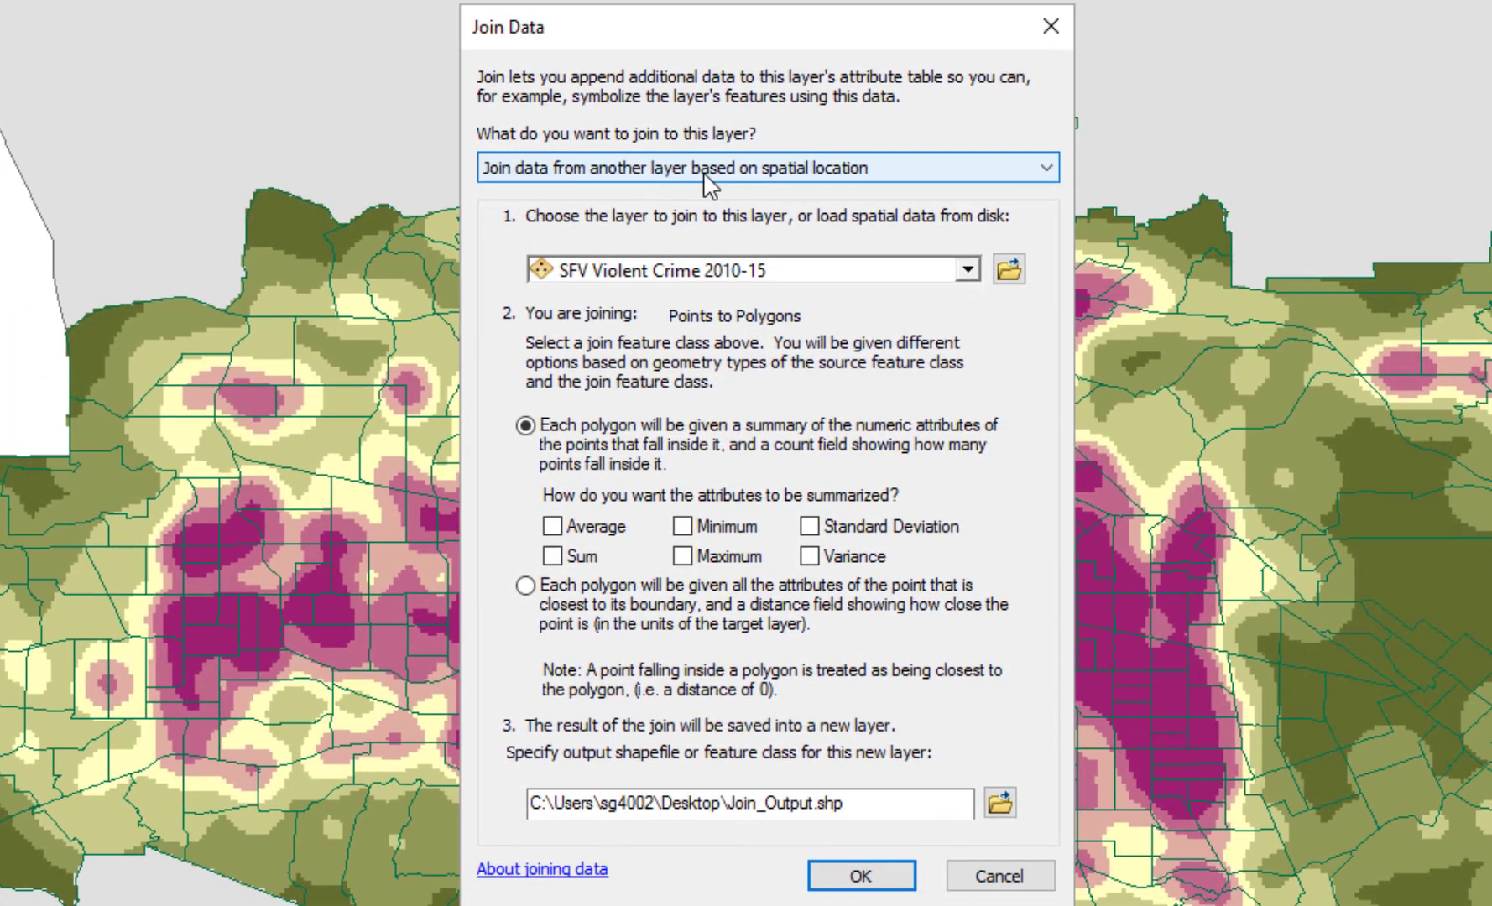
left_click(705, 172)
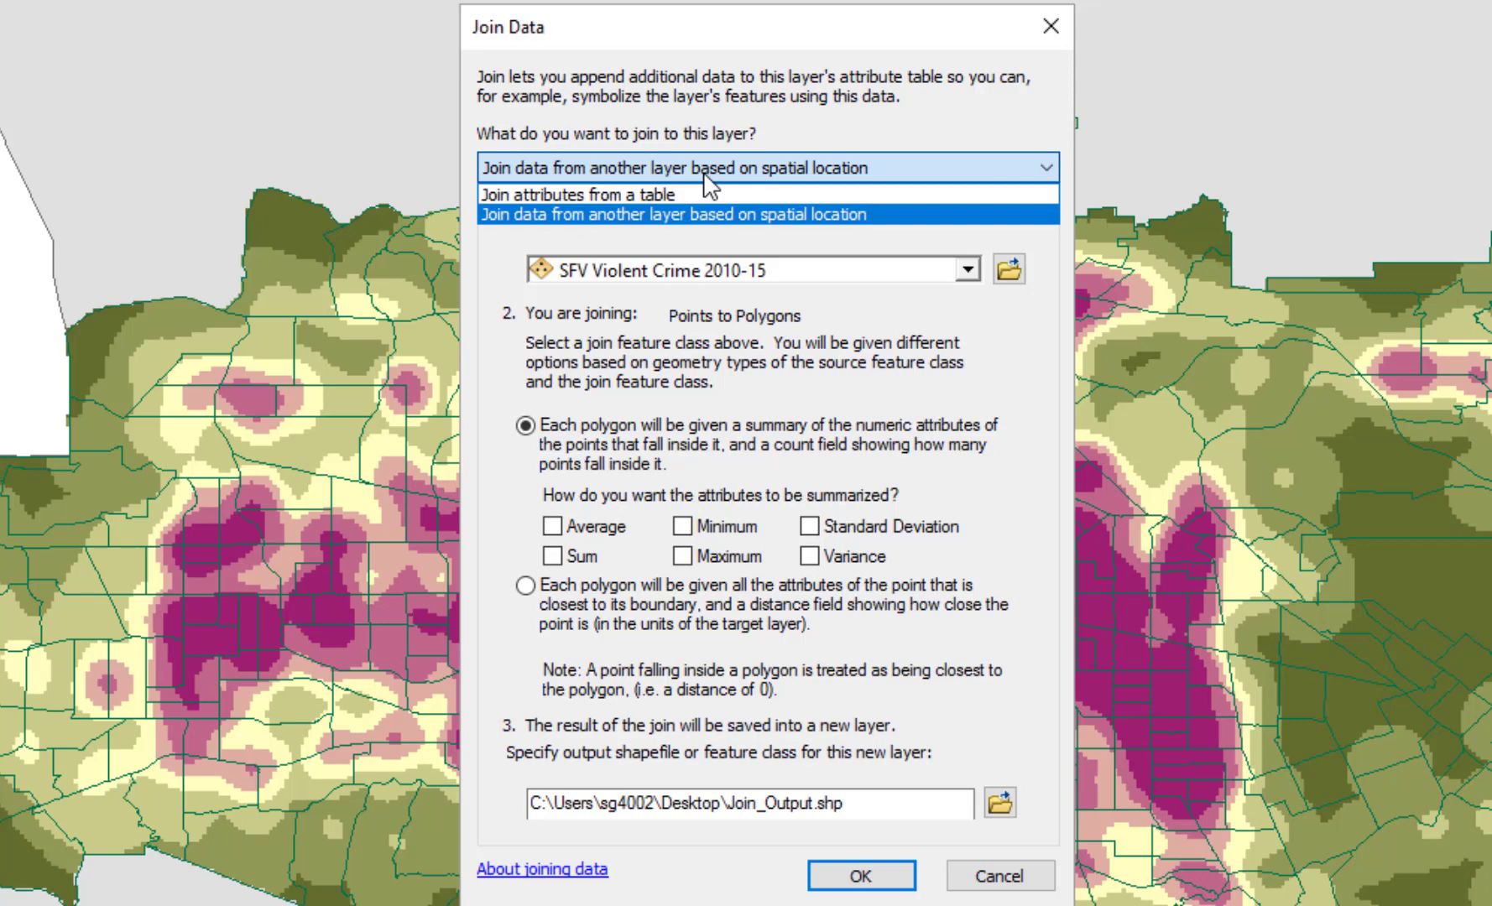
left_click(706, 198)
Join SFV_KDS_table on the ID field and build an index on the join field
left_click(1015, 265)
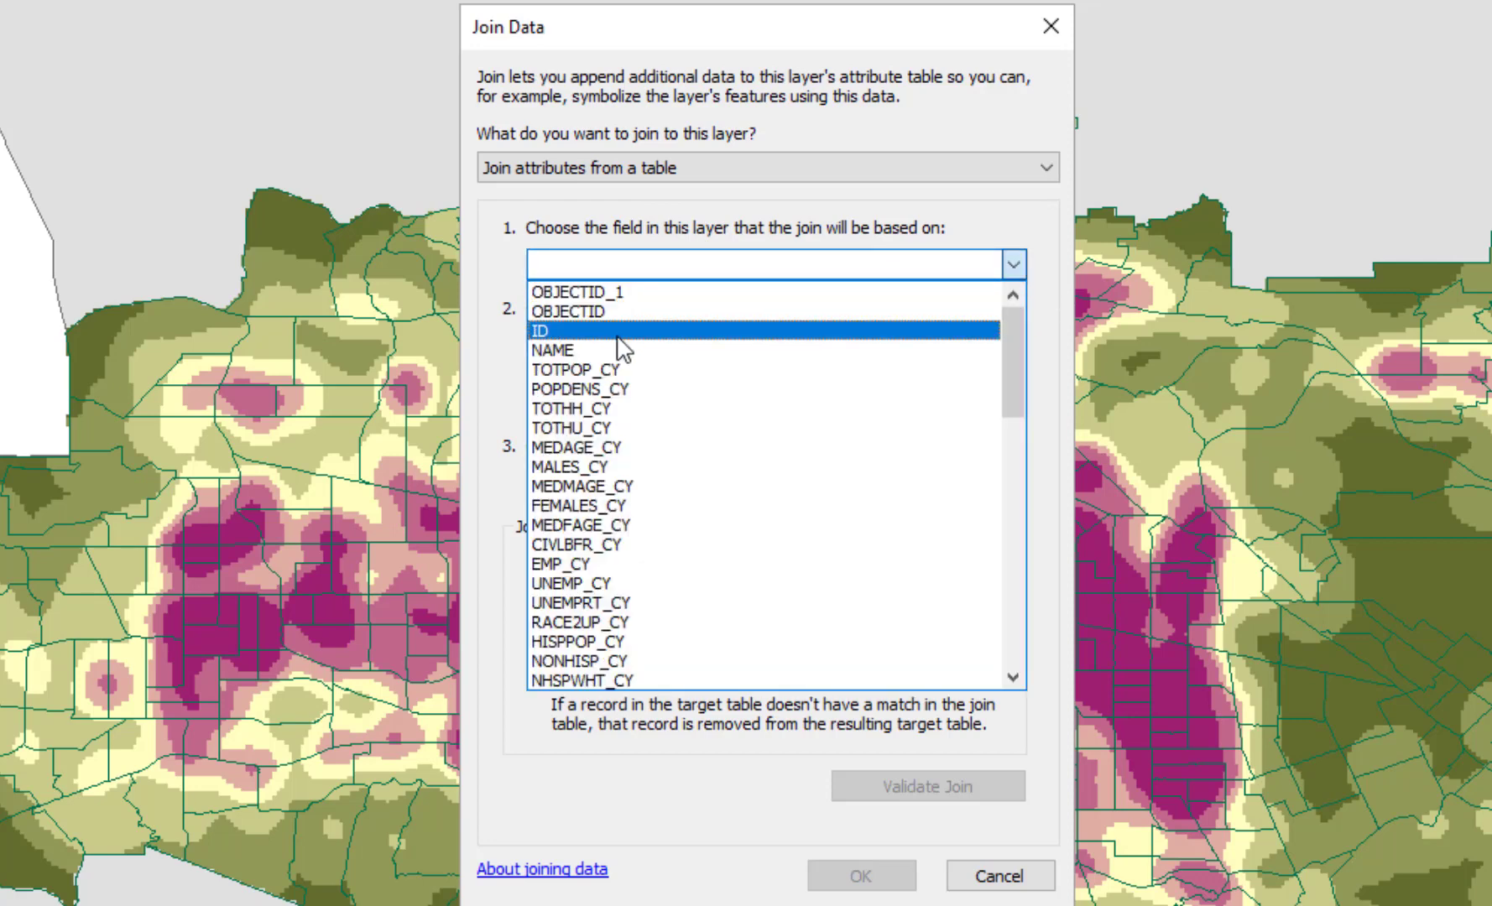
left_click(618, 333)
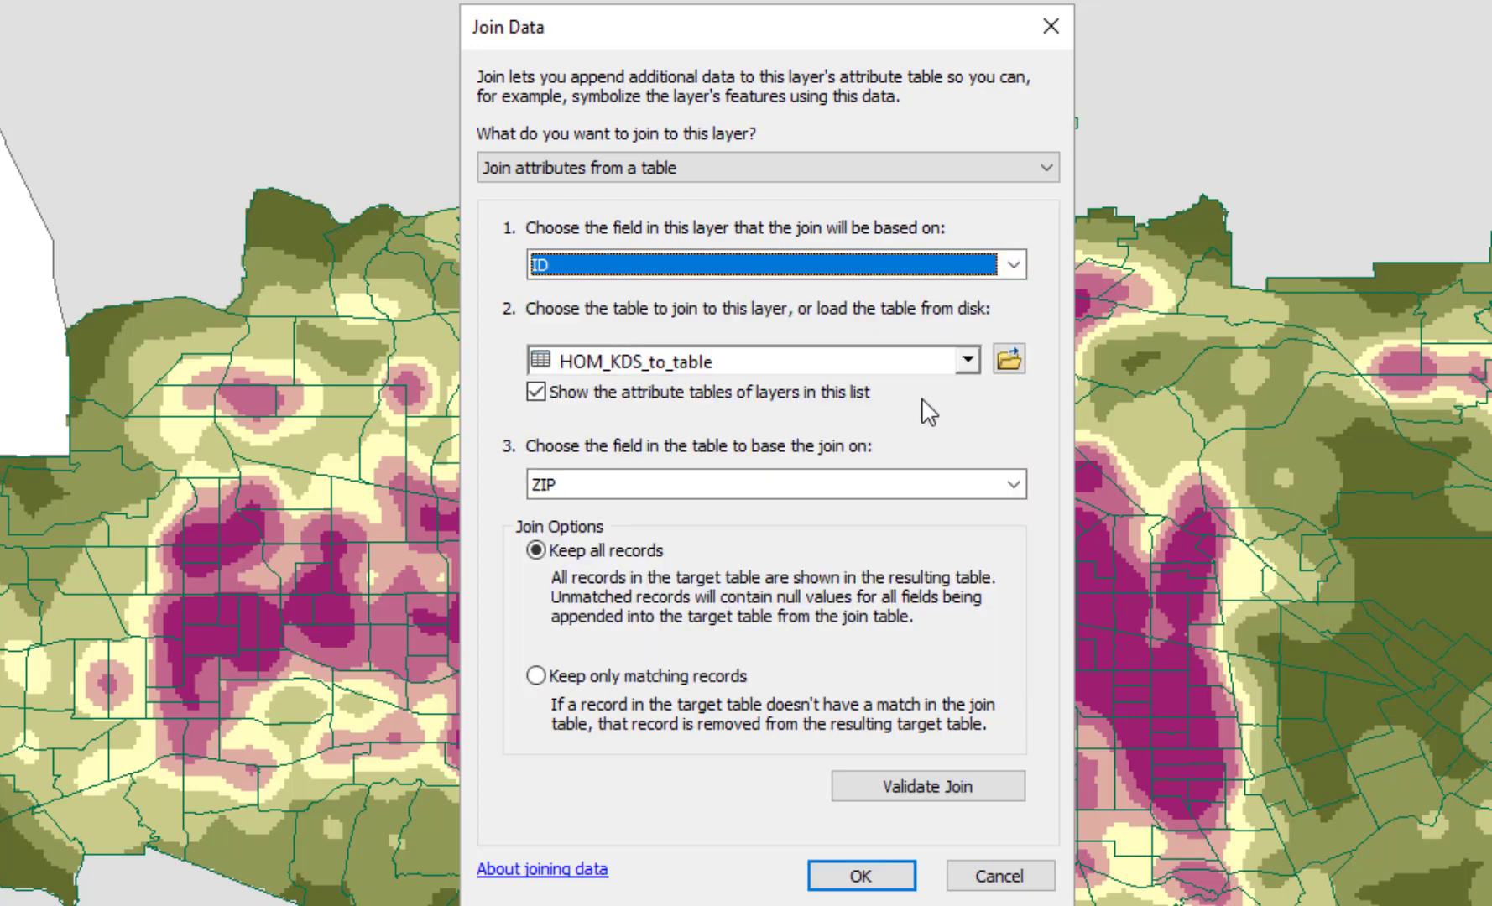
left_click(968, 362)
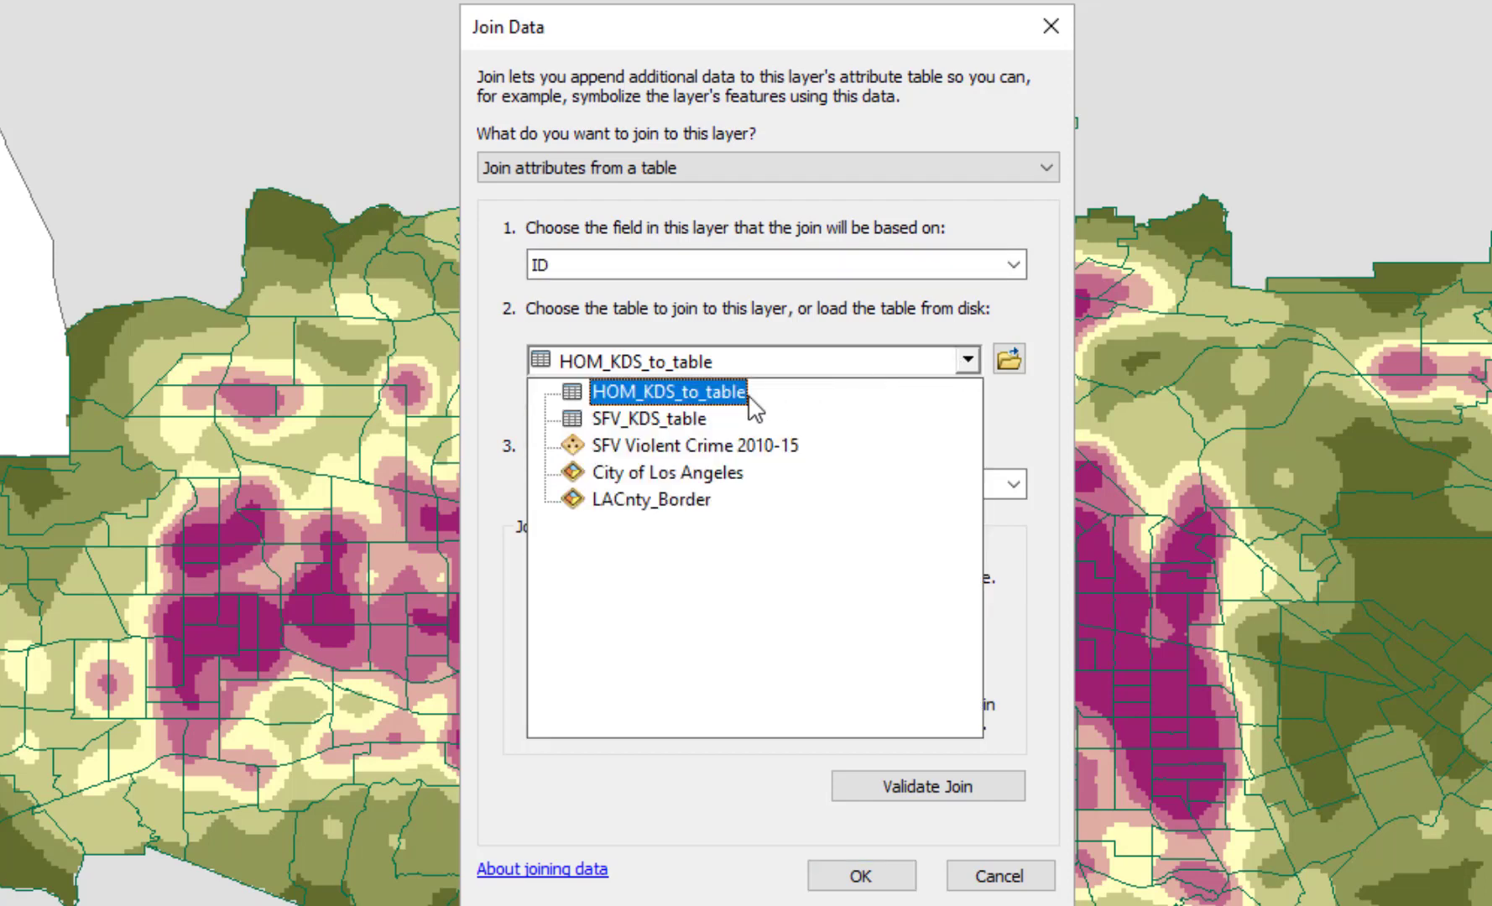
left_click(662, 415)
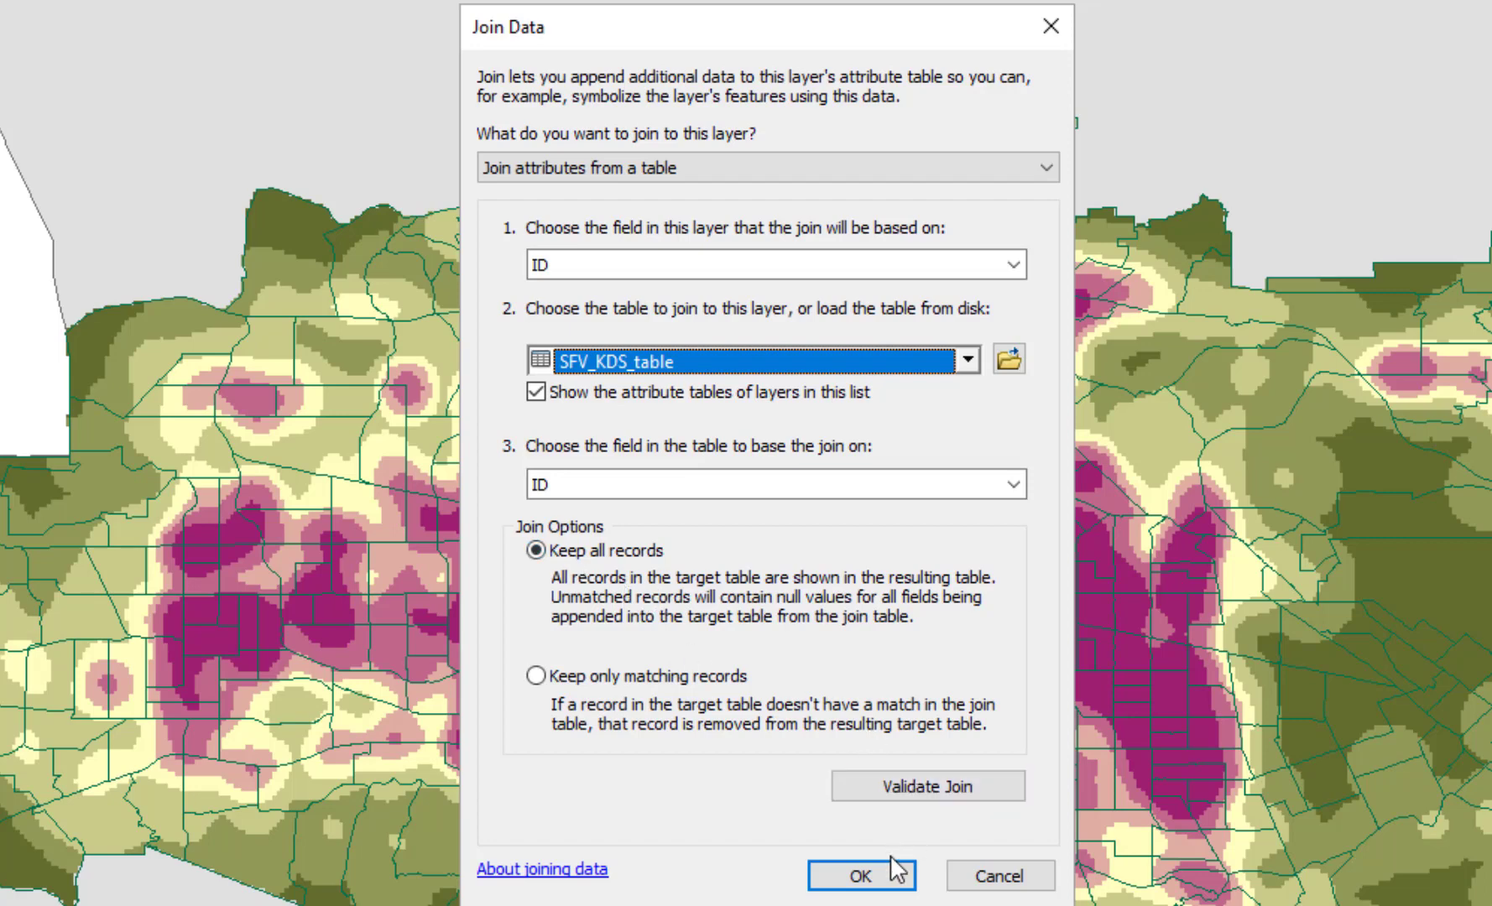
left_click(886, 885)
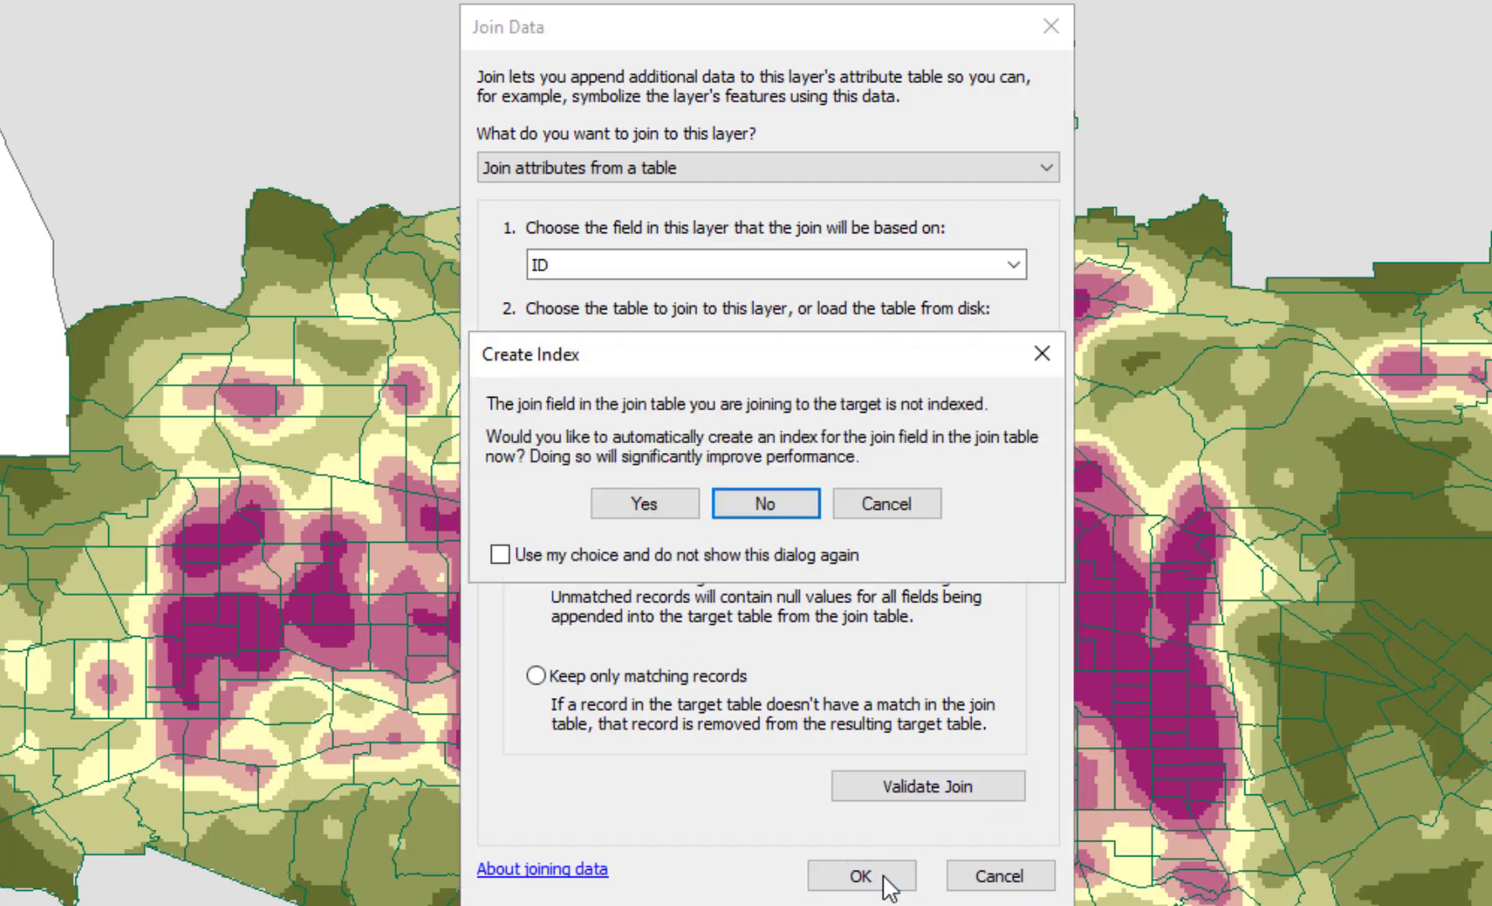
left_click(667, 509)
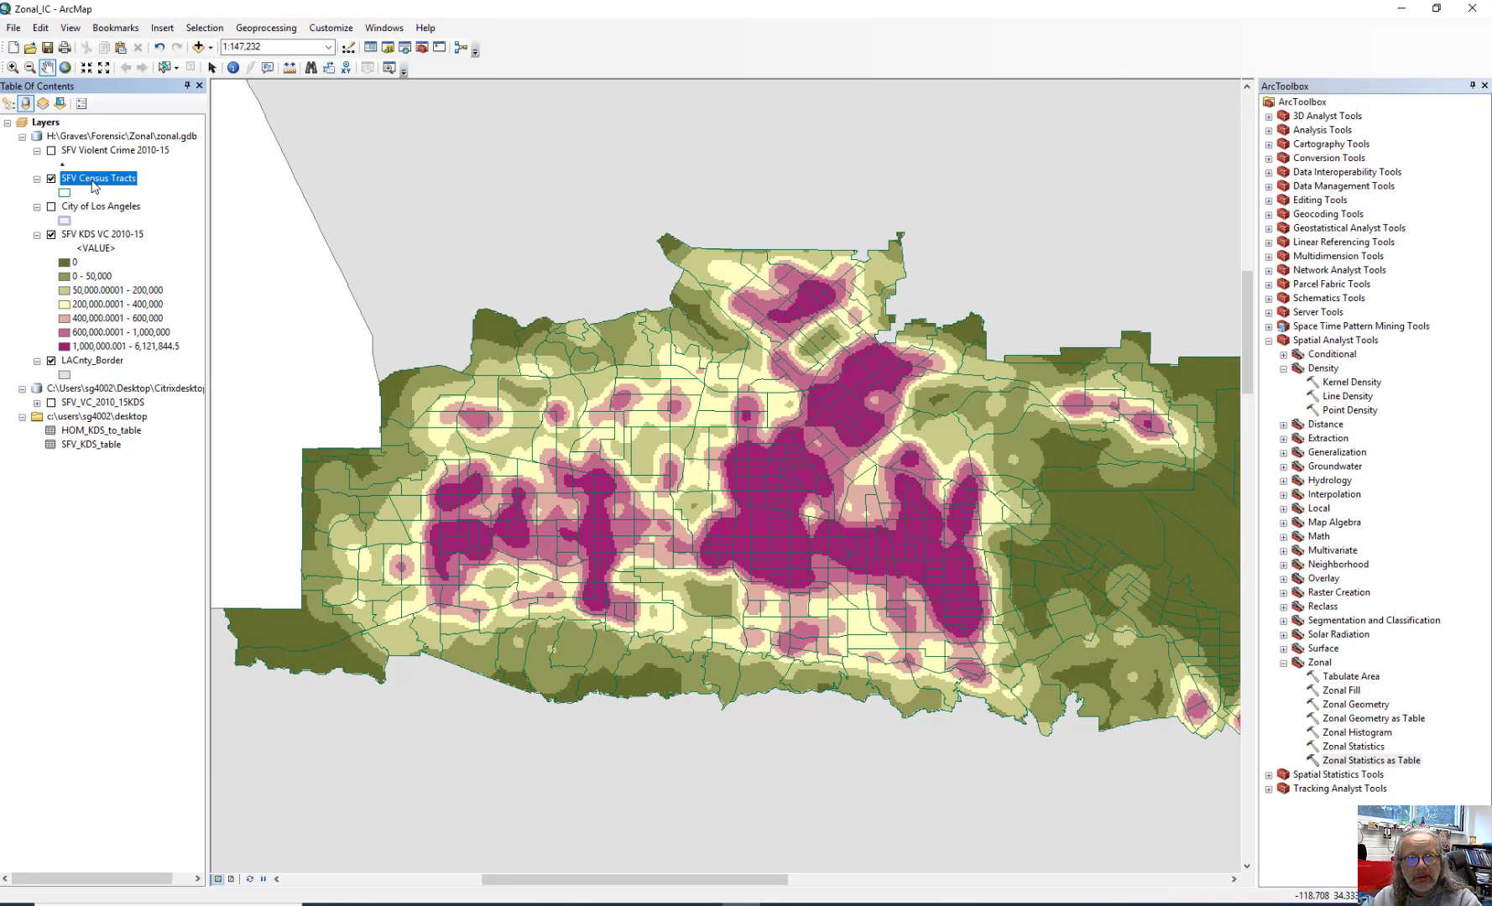
Export SFV Census Tracts, browsing to Citrixdesktop.gdb in the Desktop folder as the destination
right_click(94, 187)
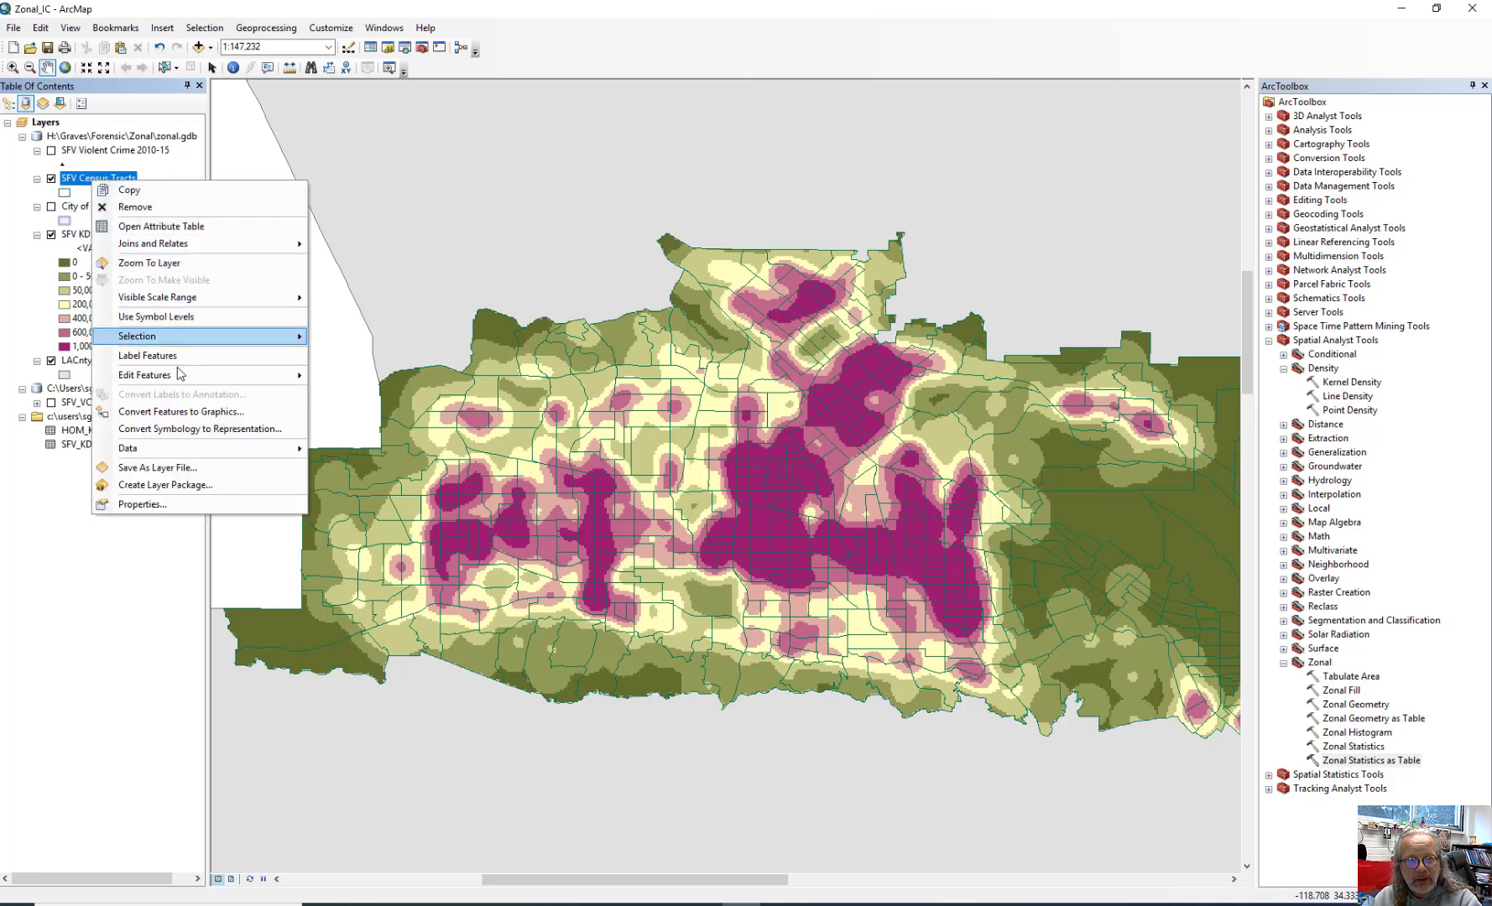
mouse_move(189, 453)
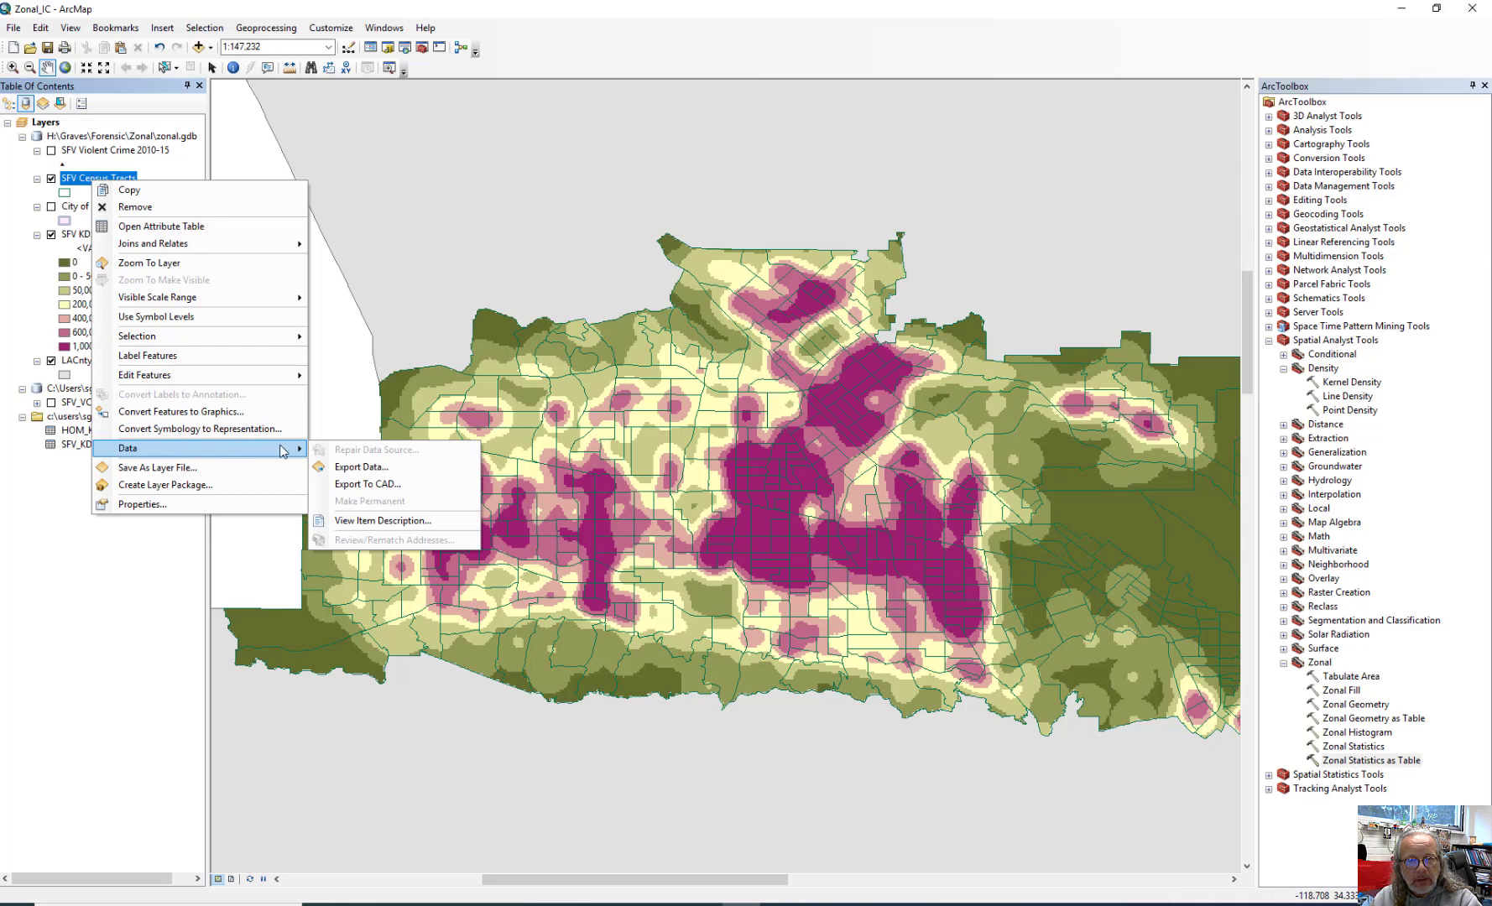
left_click(355, 467)
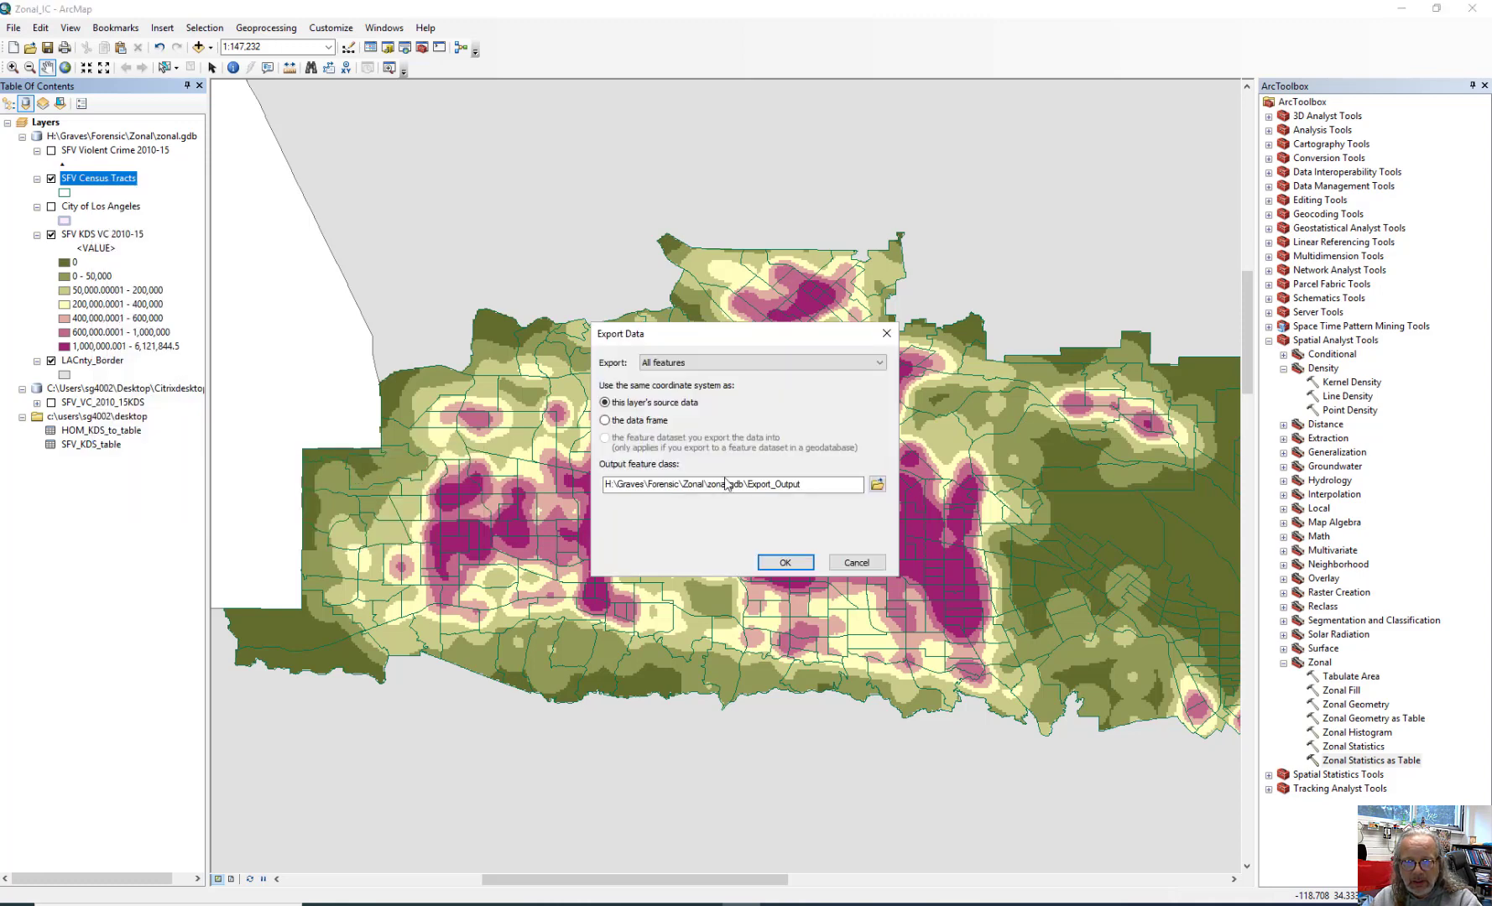
left_click(877, 484)
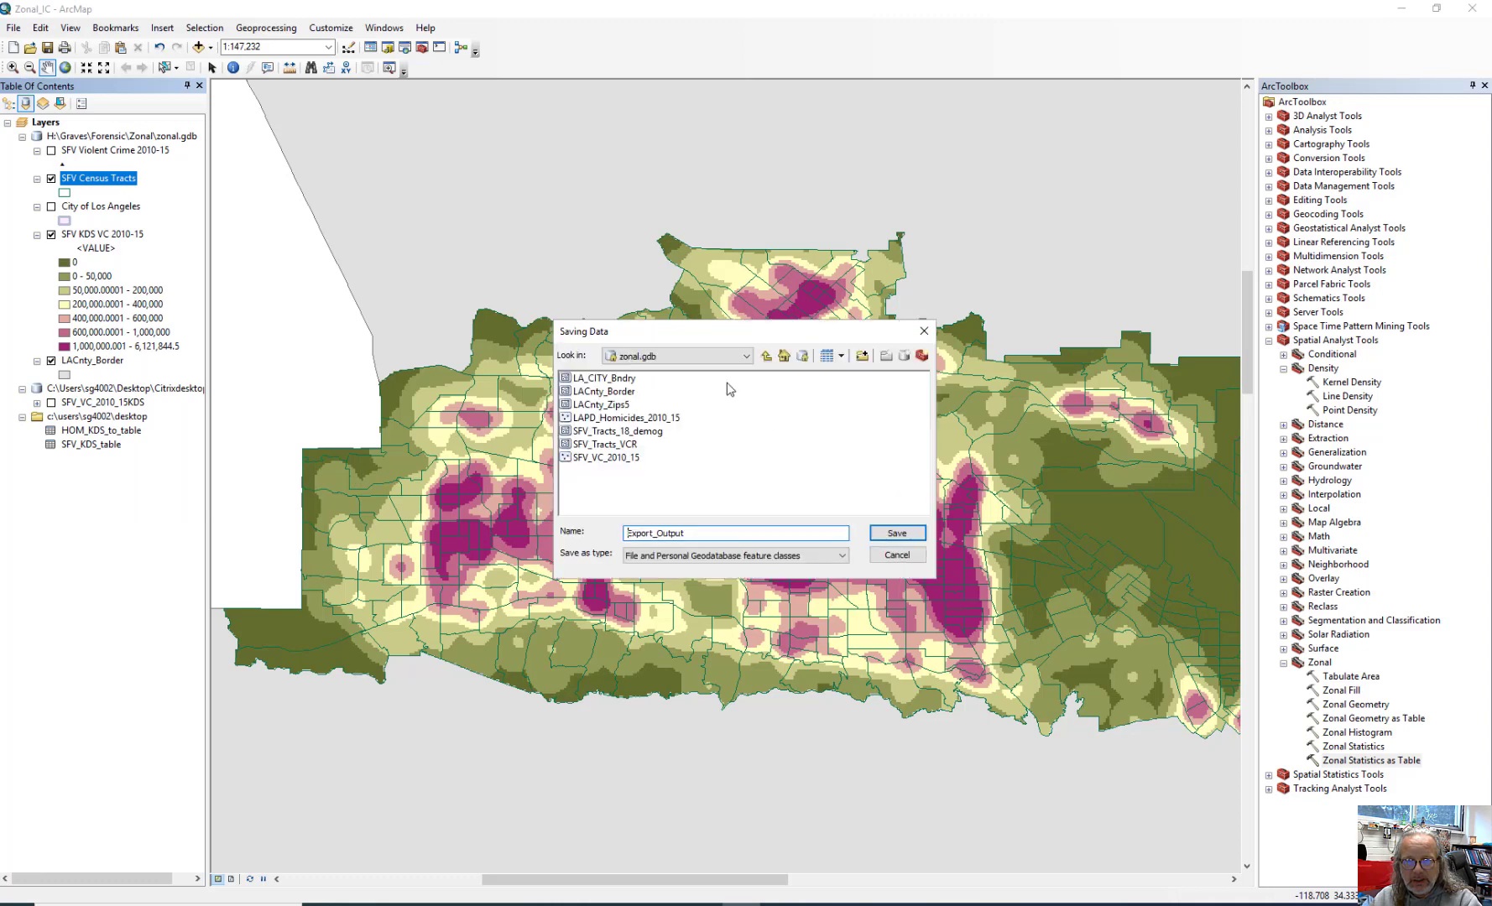
left_click(733, 359)
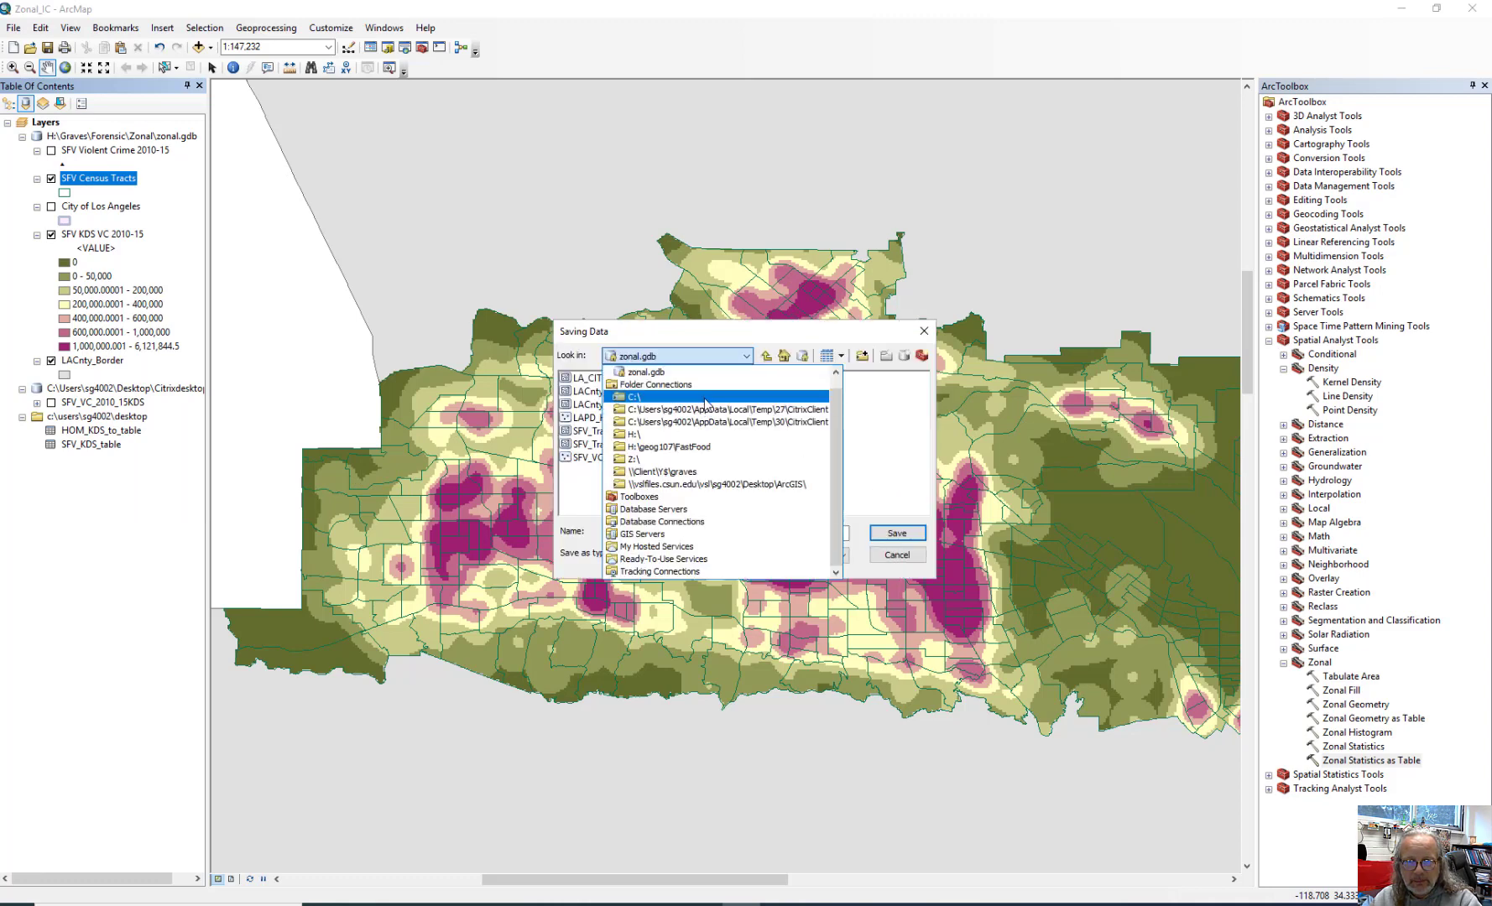
left_click(705, 401)
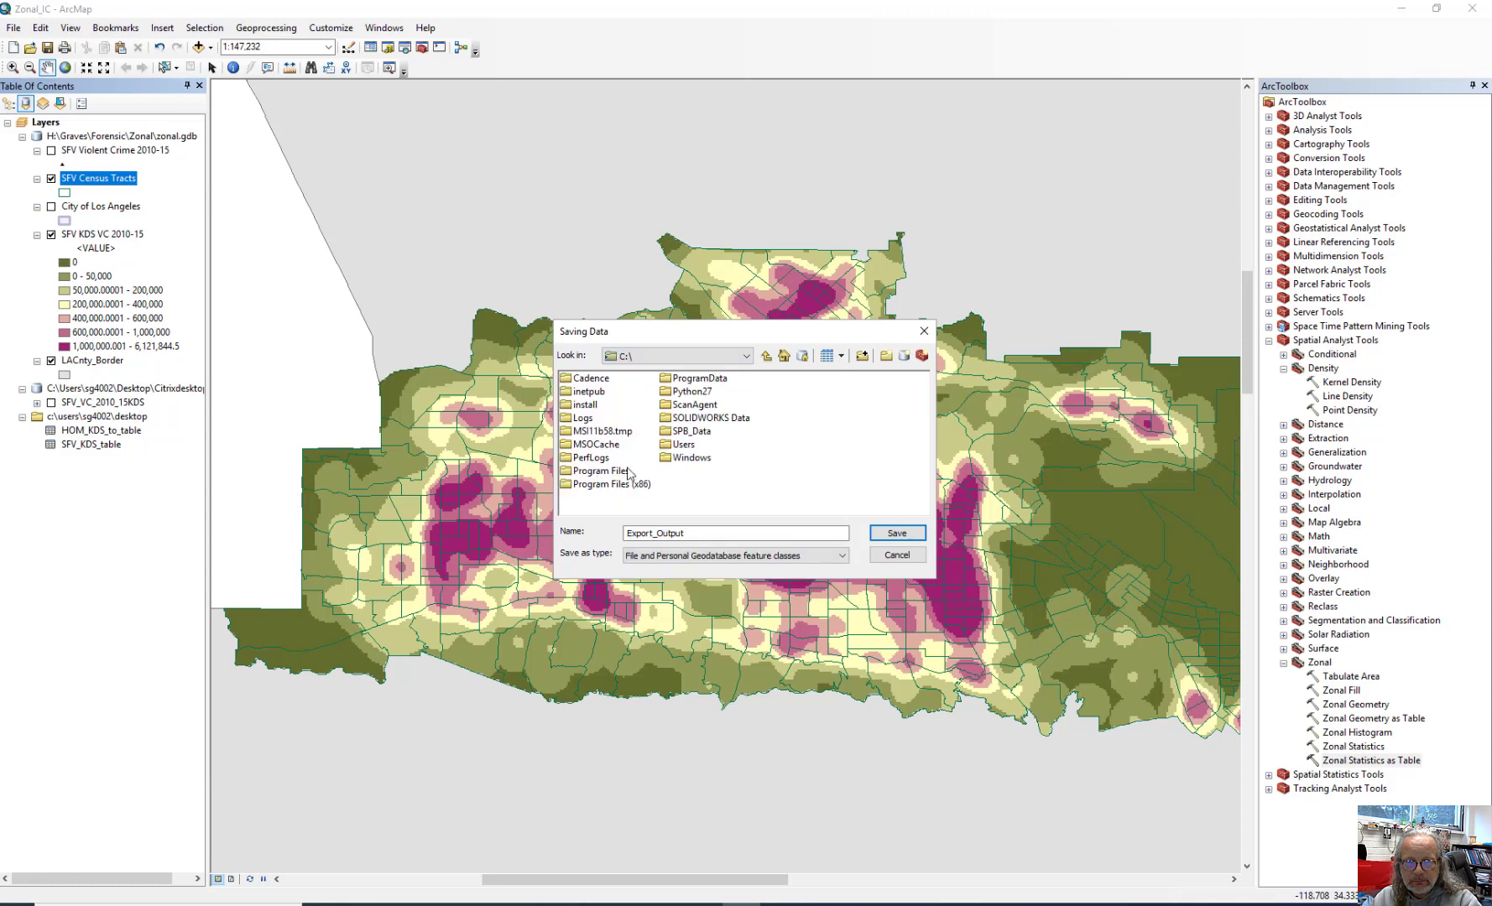
double_click(682, 445)
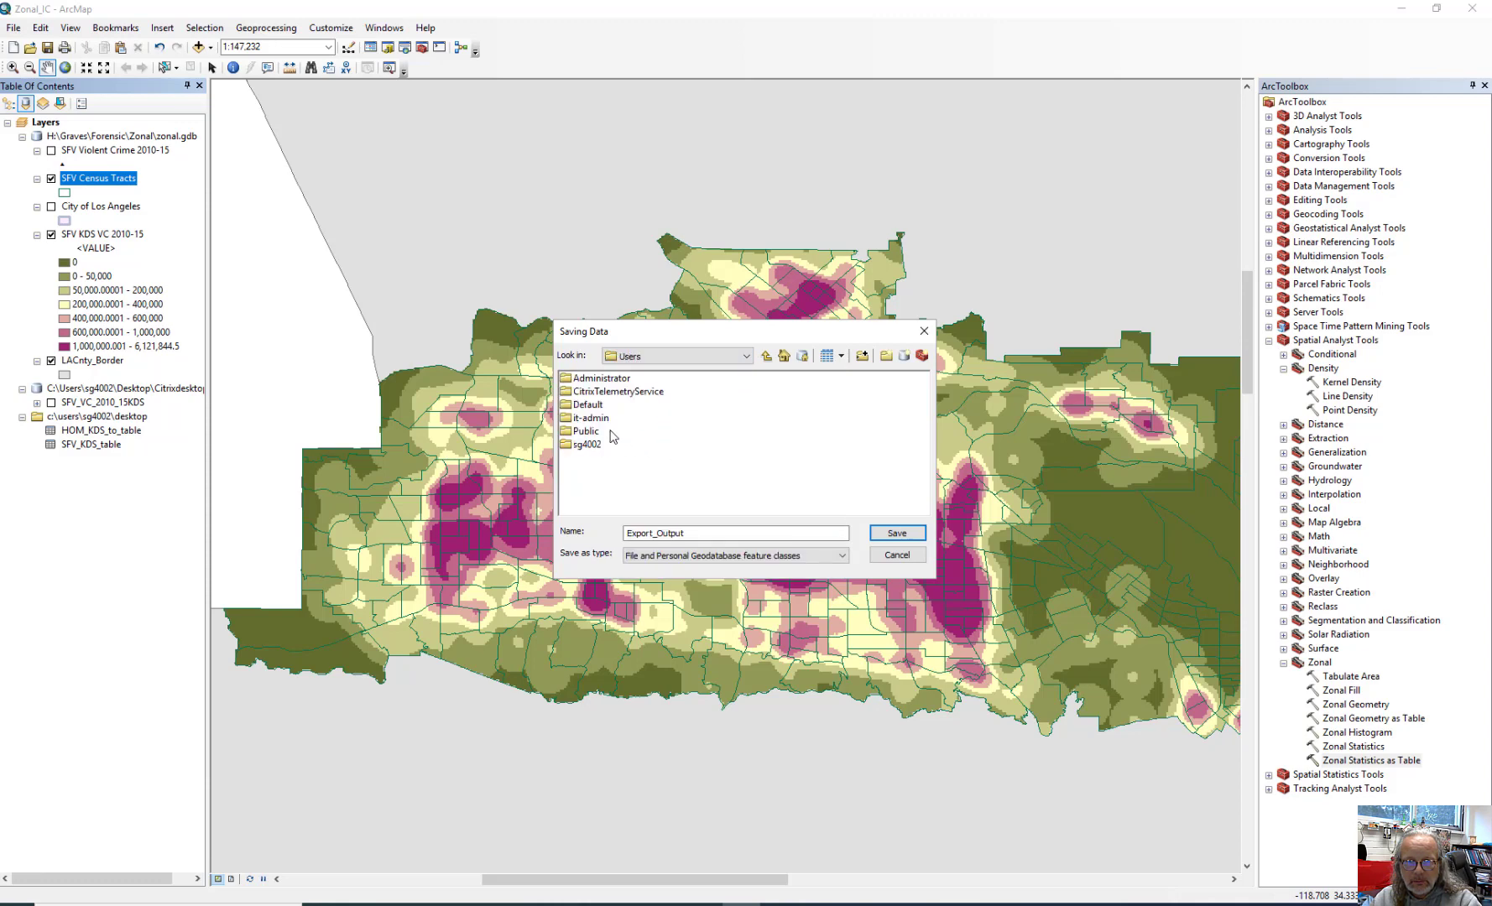
double_click(592, 444)
double_click(596, 419)
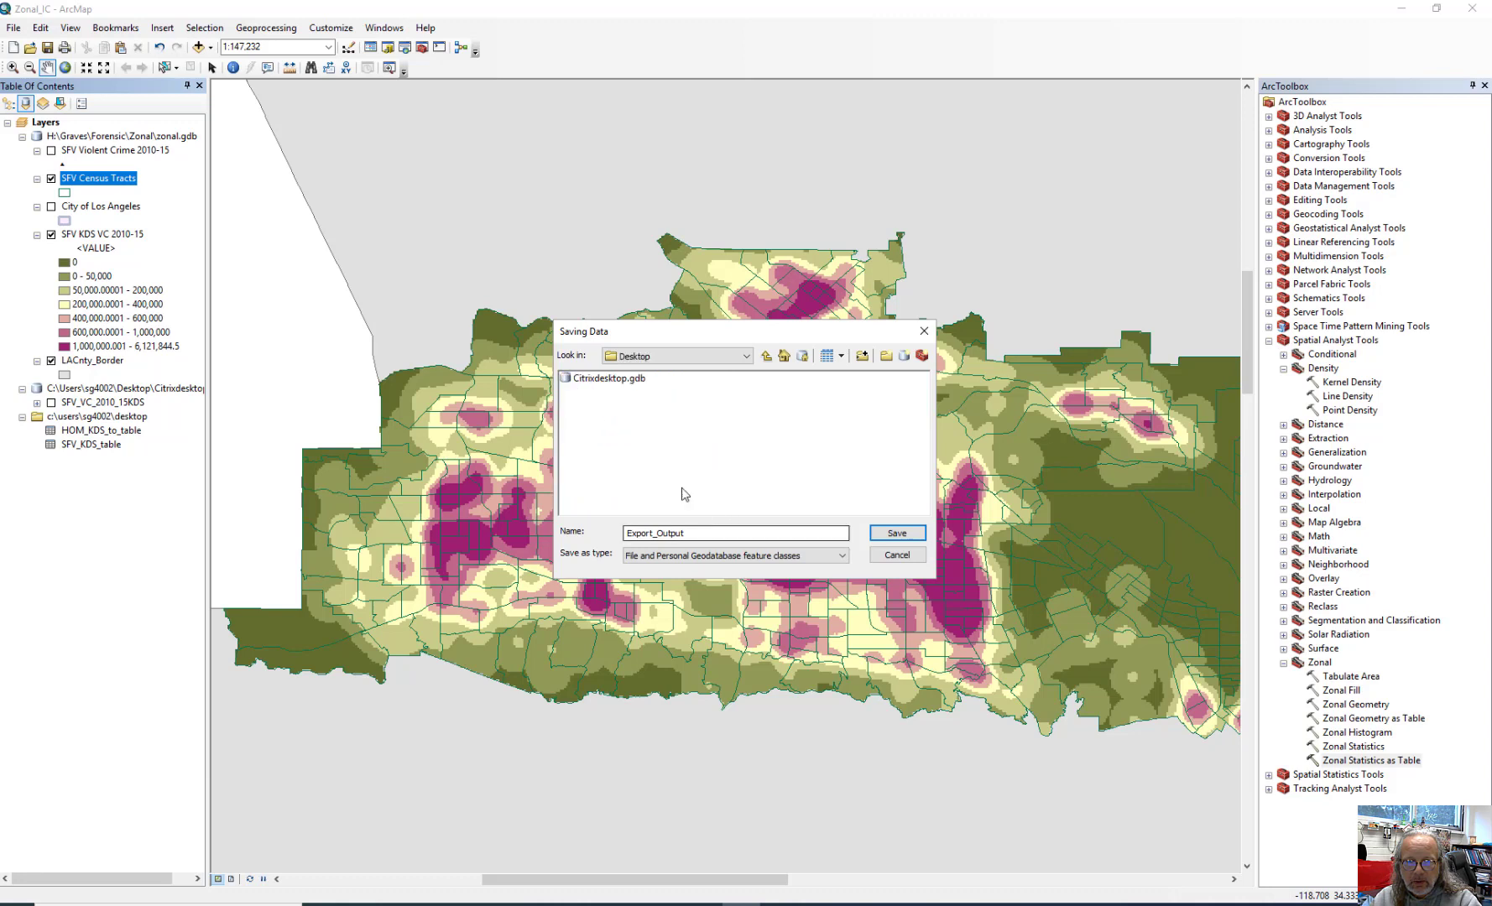
double_click(611, 381)
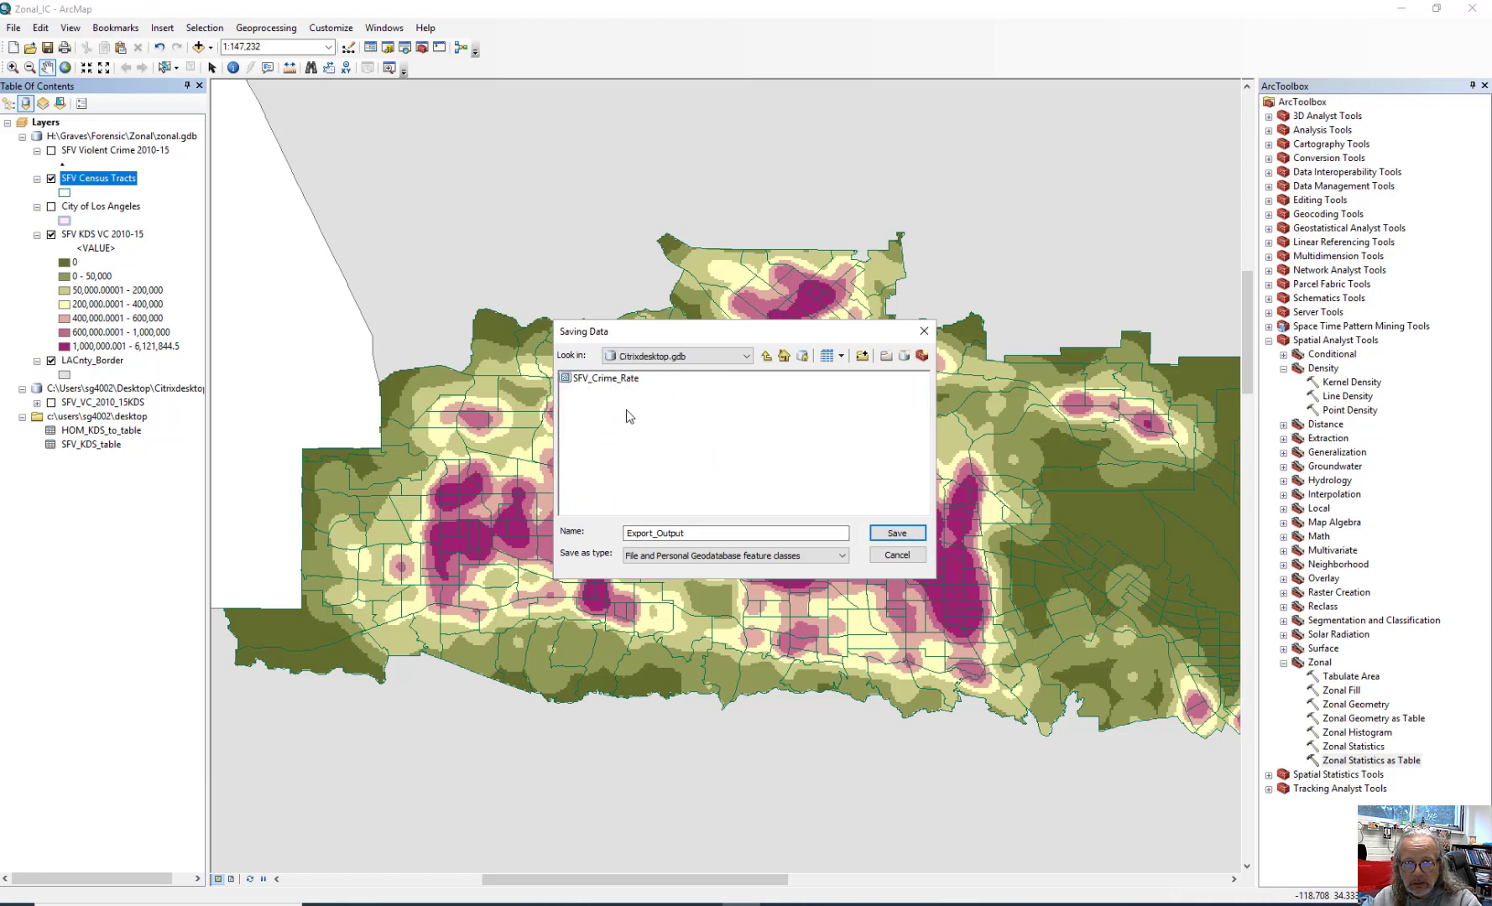
Name the exported feature class SFV_VCR_KDS_ZS and confirm the export
left_click(703, 533)
double_click(703, 533)
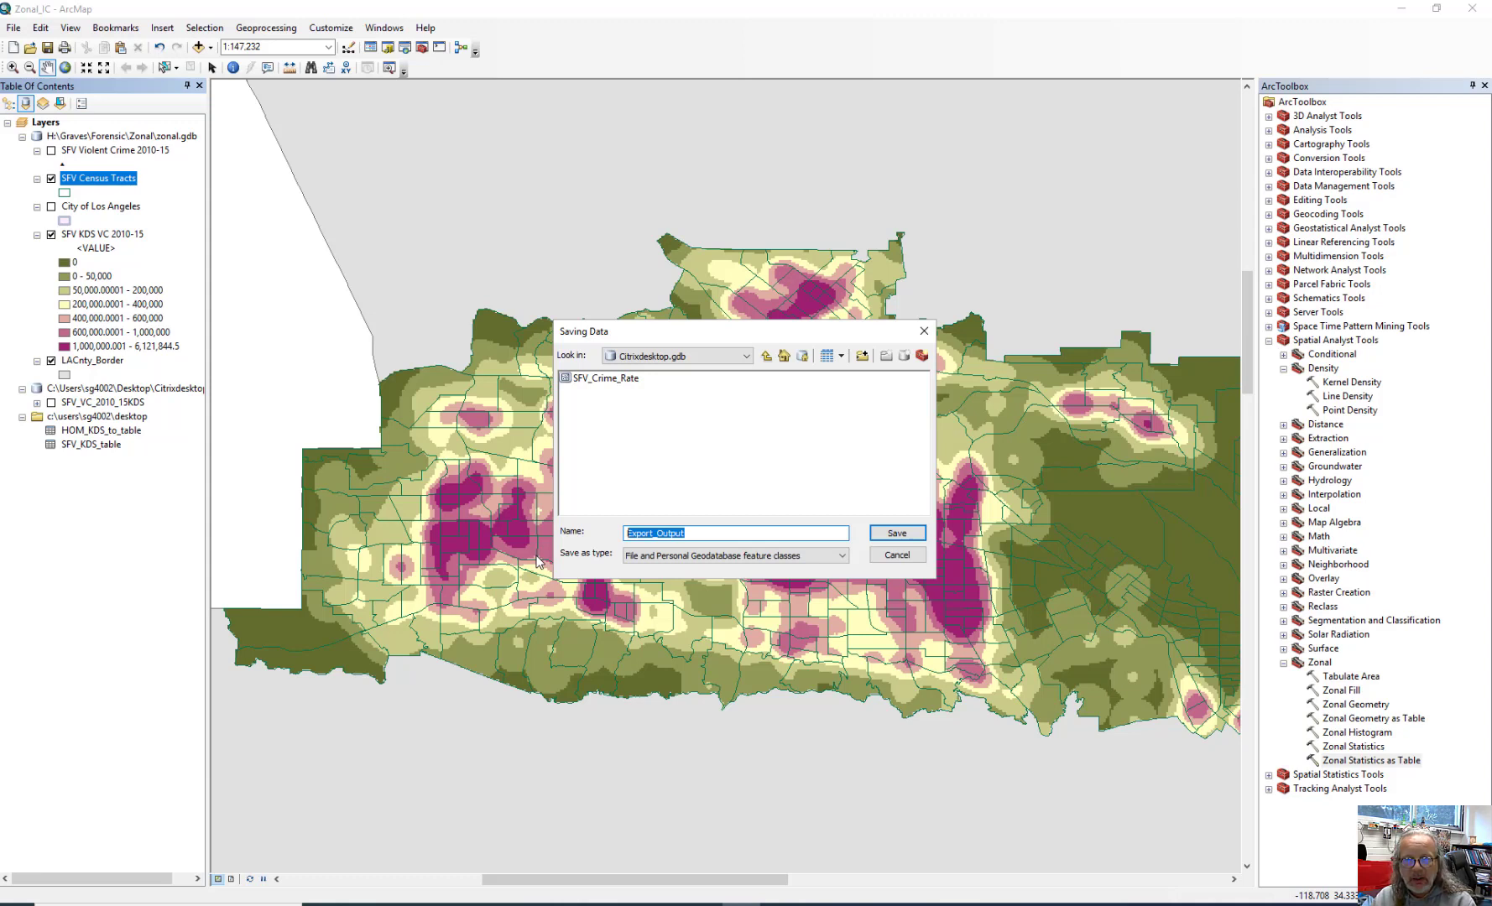
type("S")
type("FV_VCR_KDS_ZS")
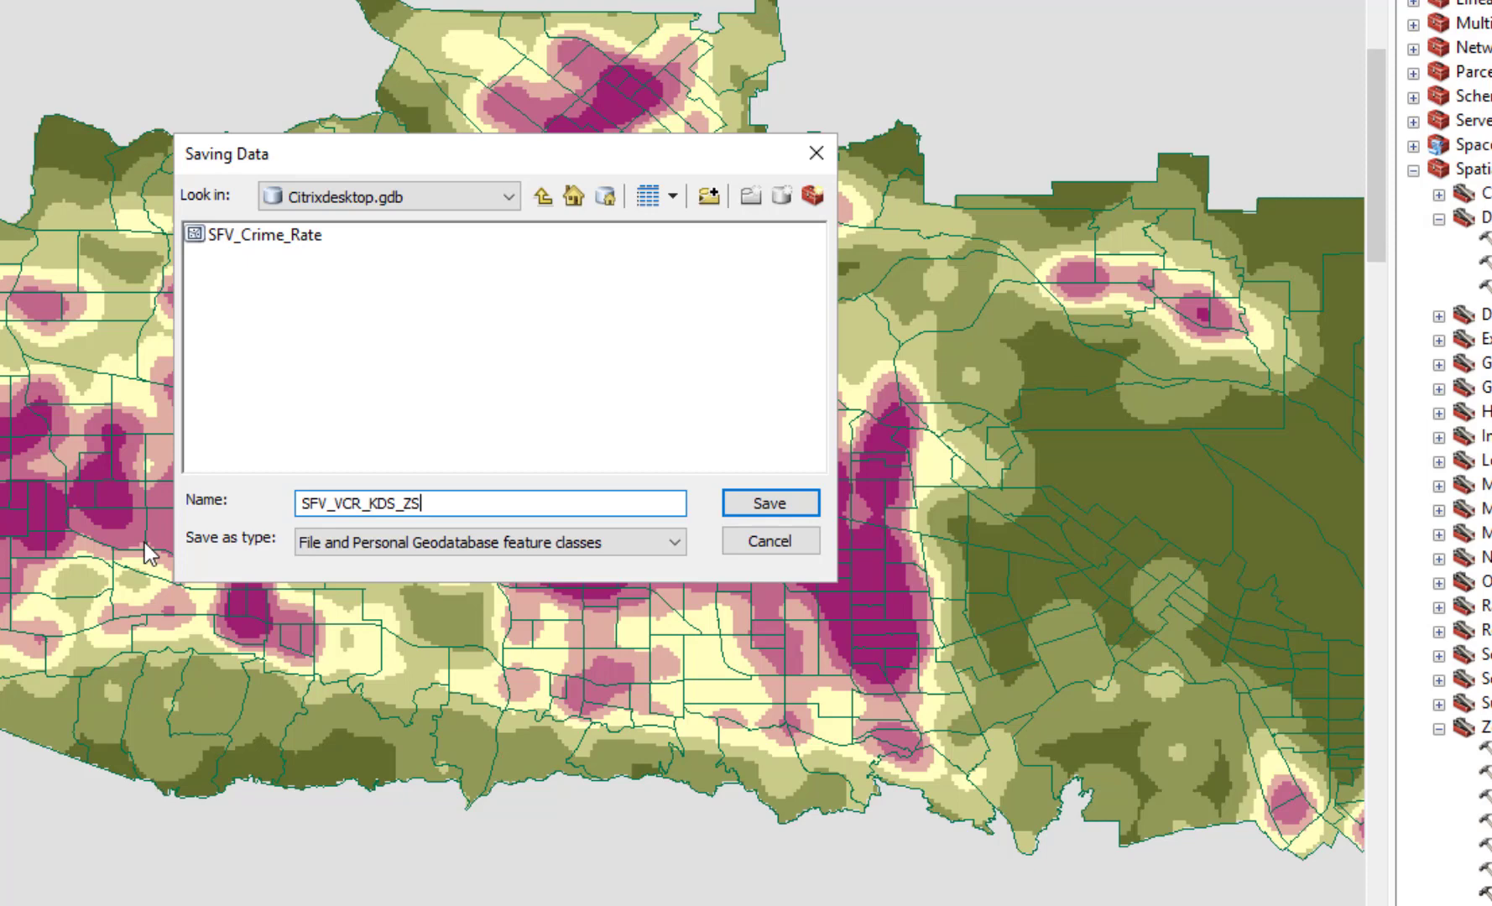
key("Return")
key("Return")
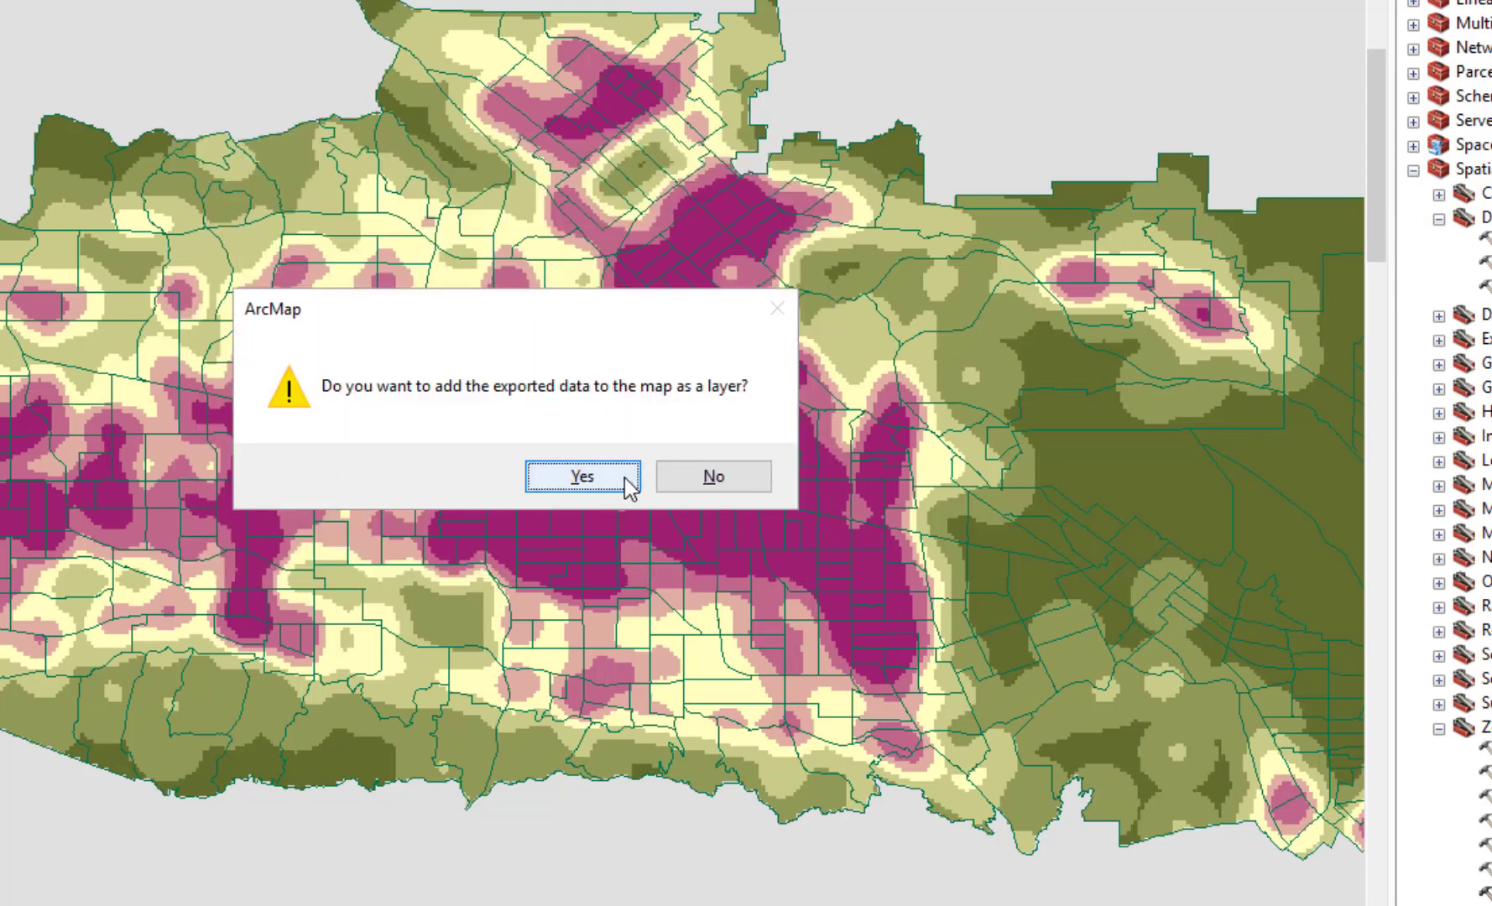
Add SFV_VCR_KDS_ZS to the map and symbolize it with graduated colours on MEAN, 7 classes
left_click(562, 477)
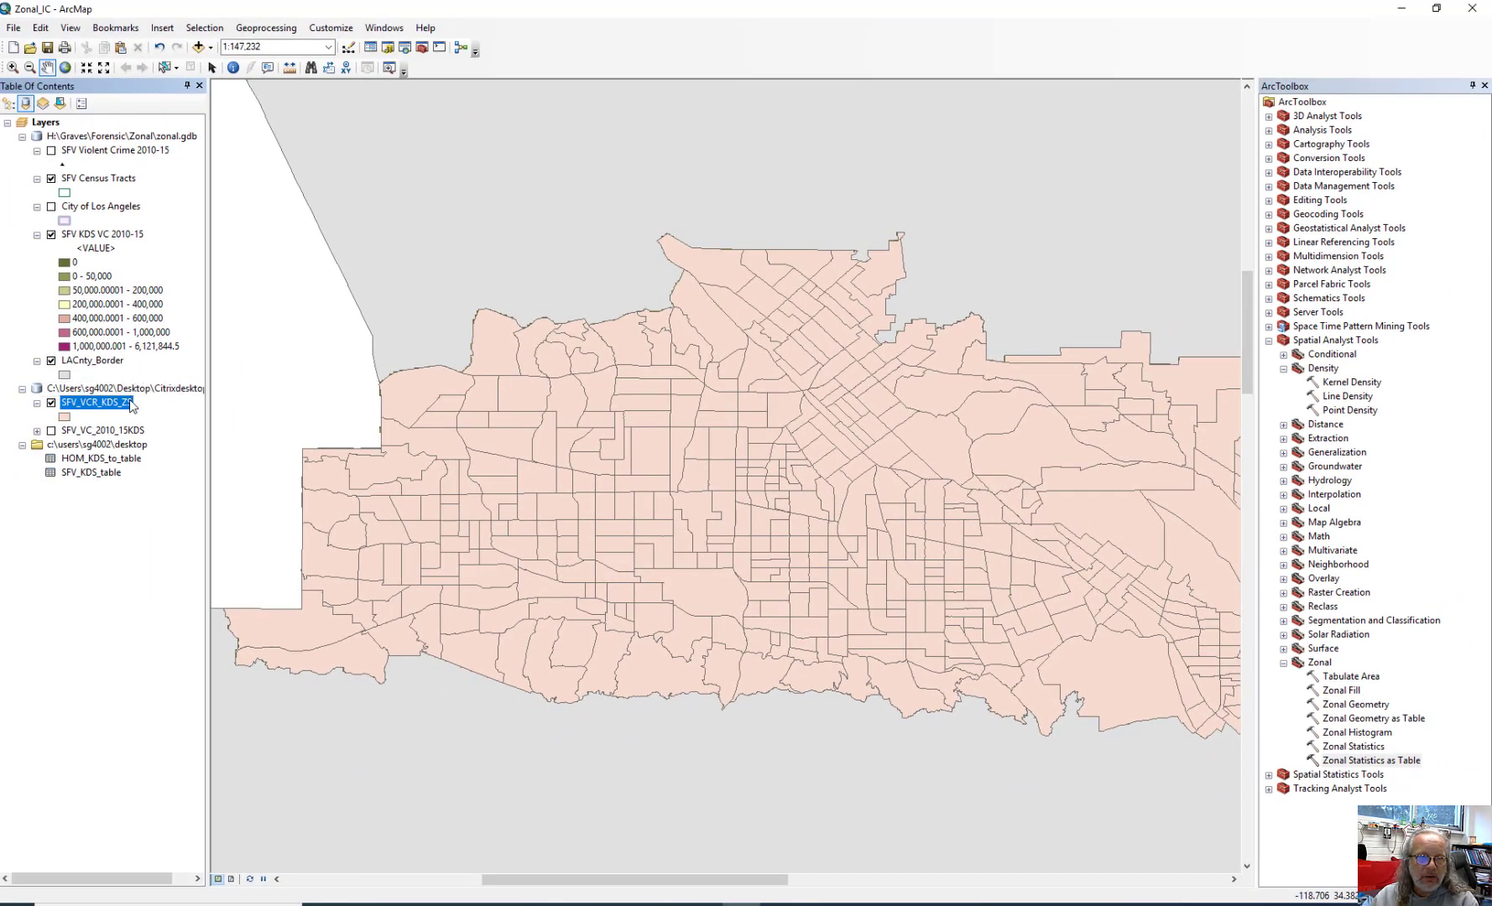
right_click(130, 403)
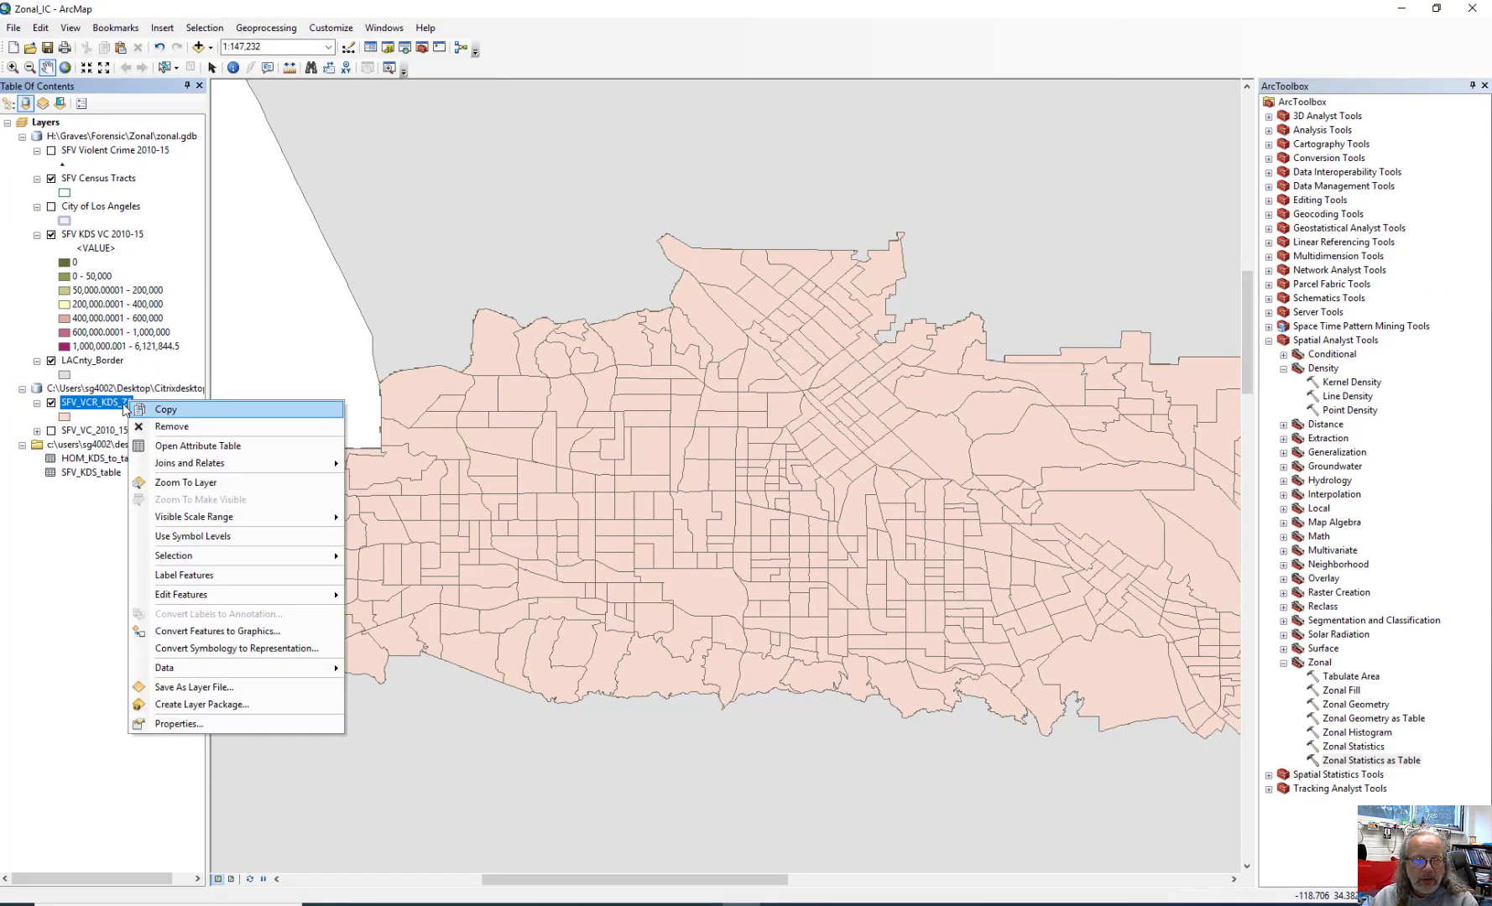
left_click(191, 724)
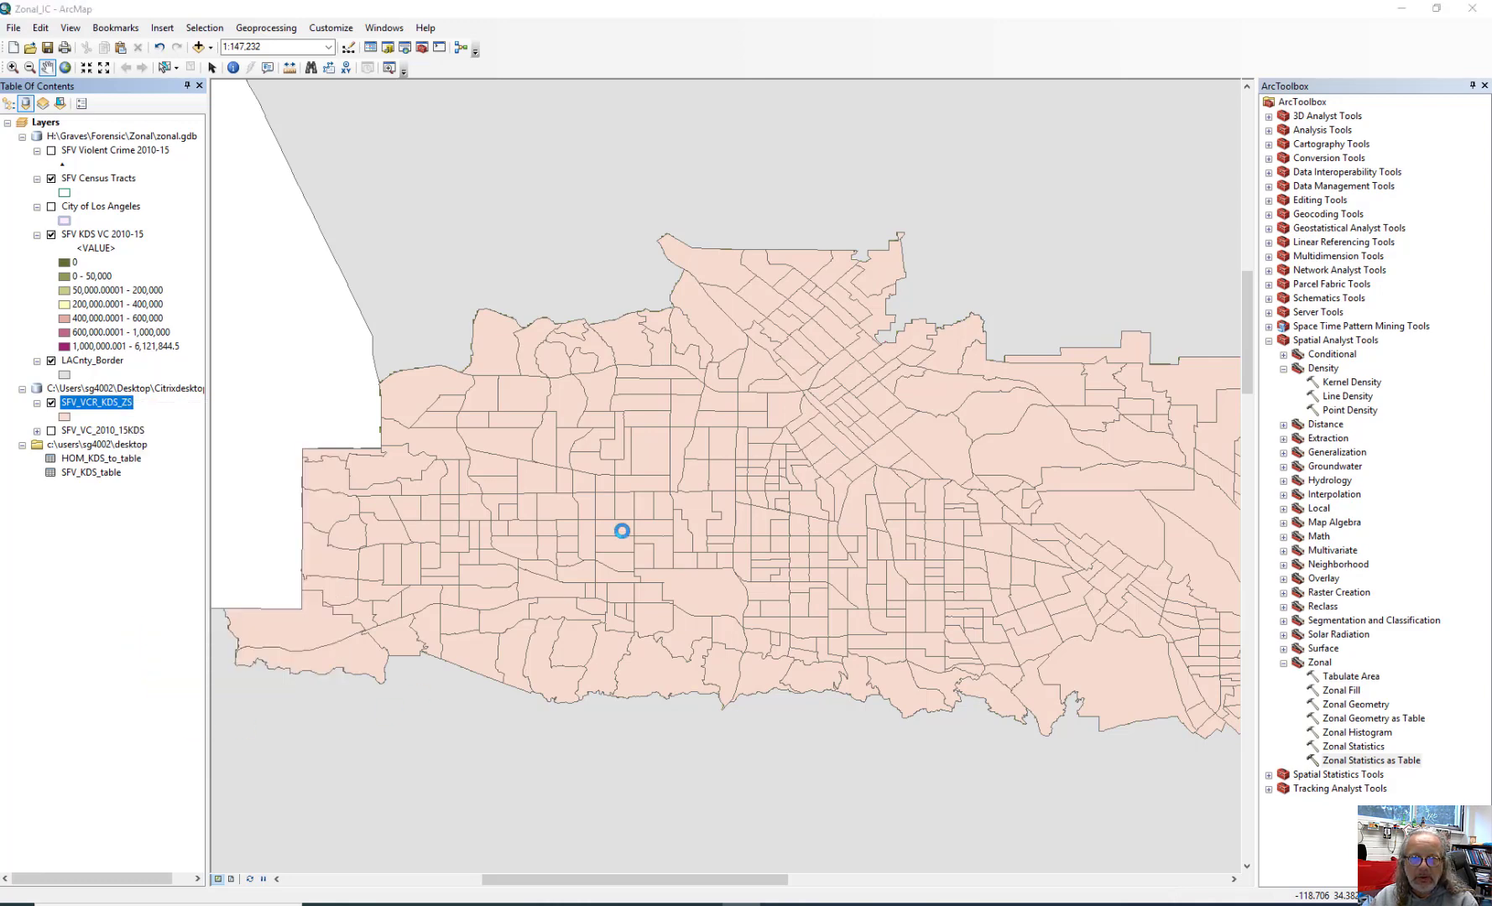
left_click(519, 363)
left_click(765, 352)
left_click_drag(769, 396, 769, 558)
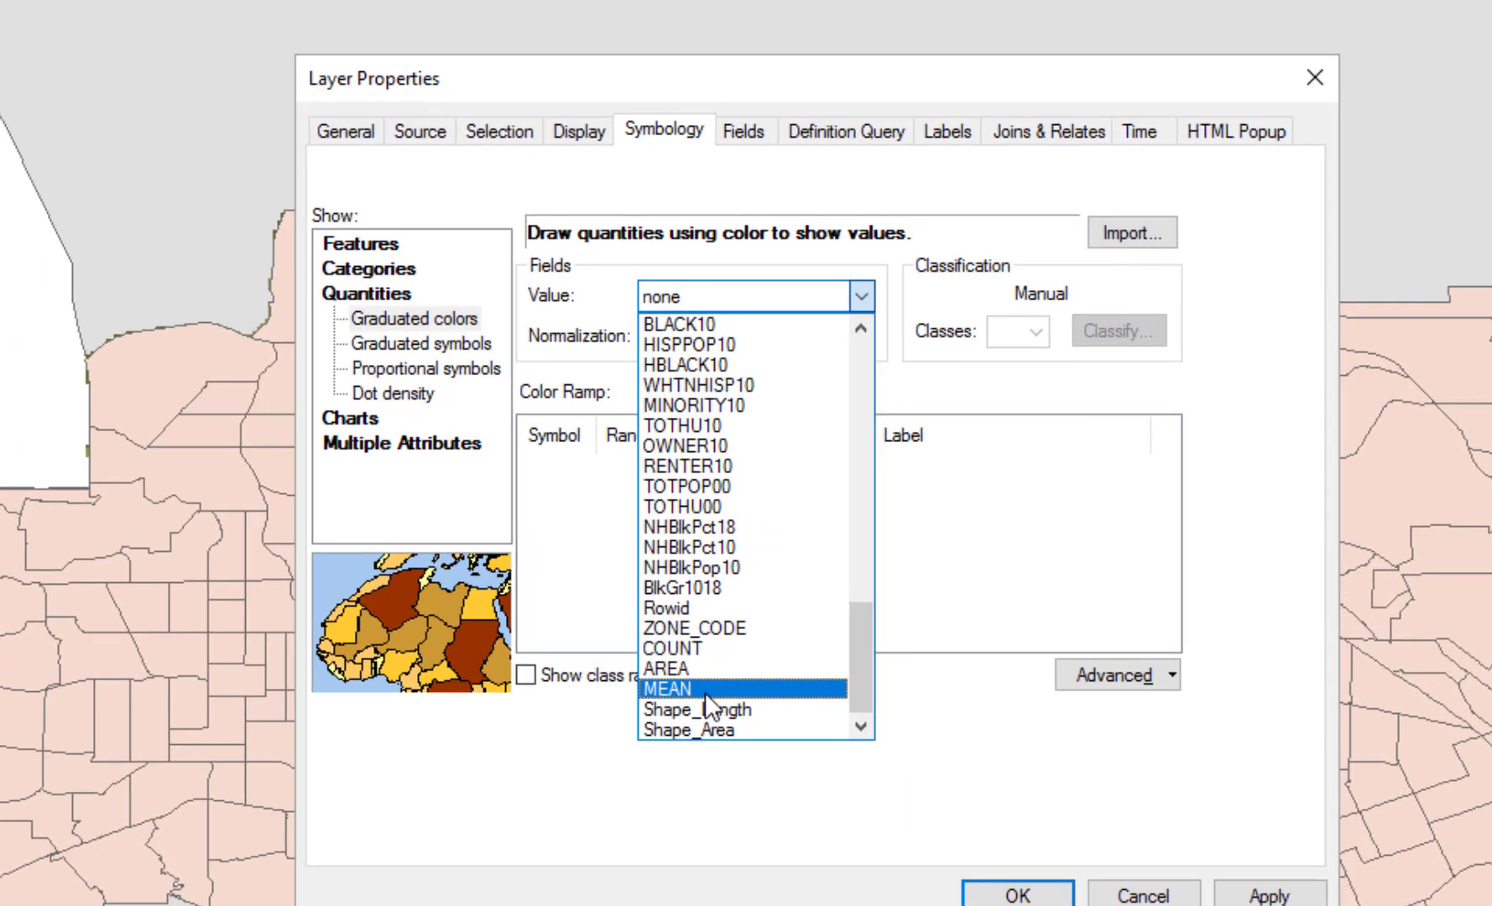
left_click(700, 652)
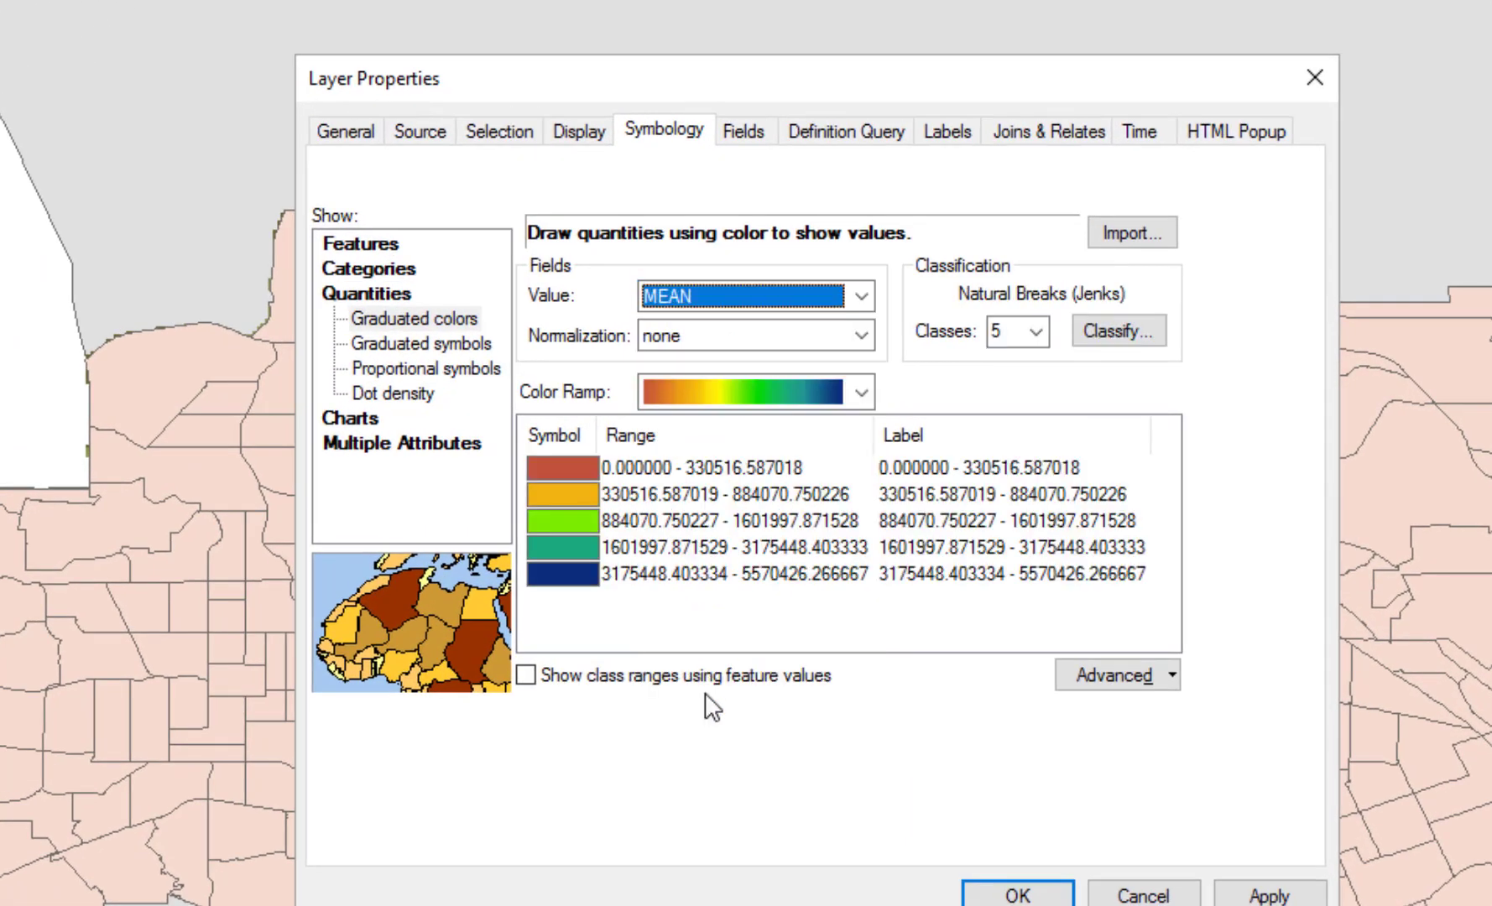
left_click(1037, 330)
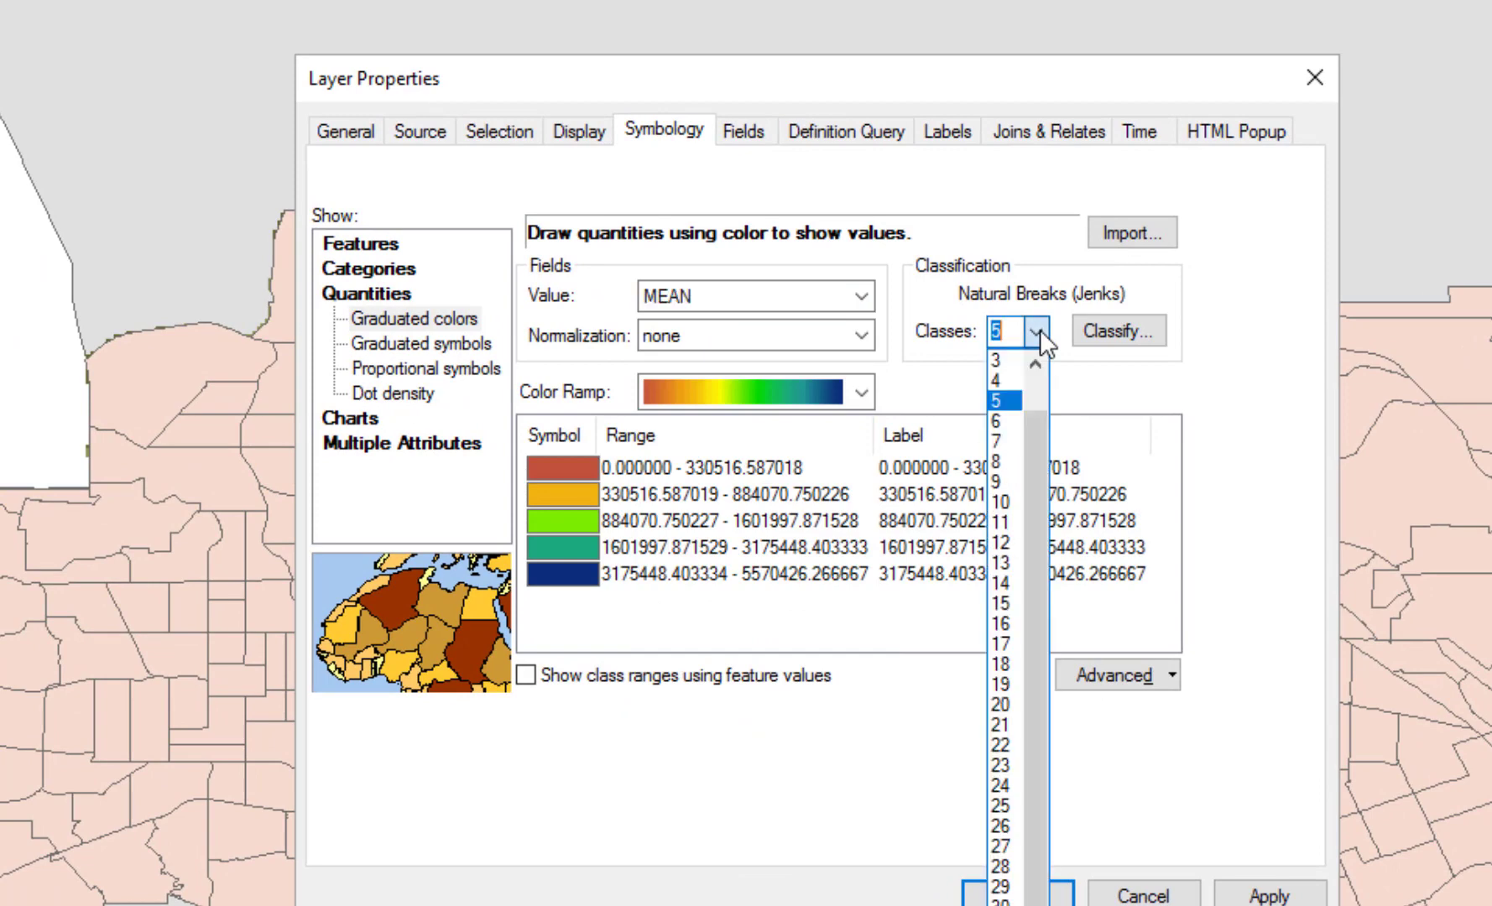
left_click(1009, 442)
Classify the seven classes by Quantile, reverse the colour order, and apply
left_click(1128, 330)
left_click(628, 199)
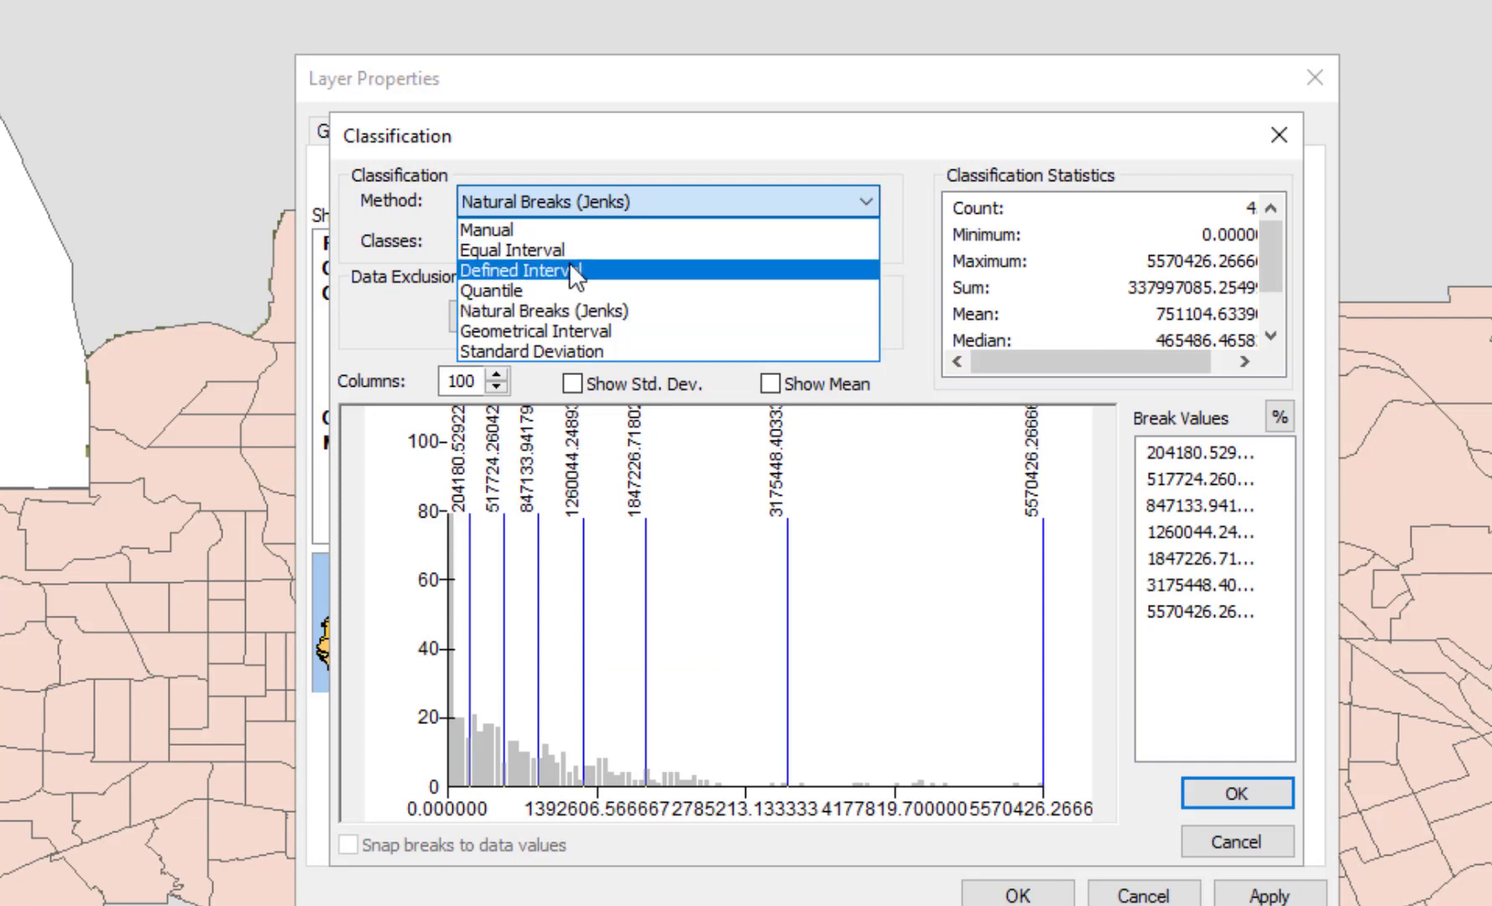
left_click(563, 291)
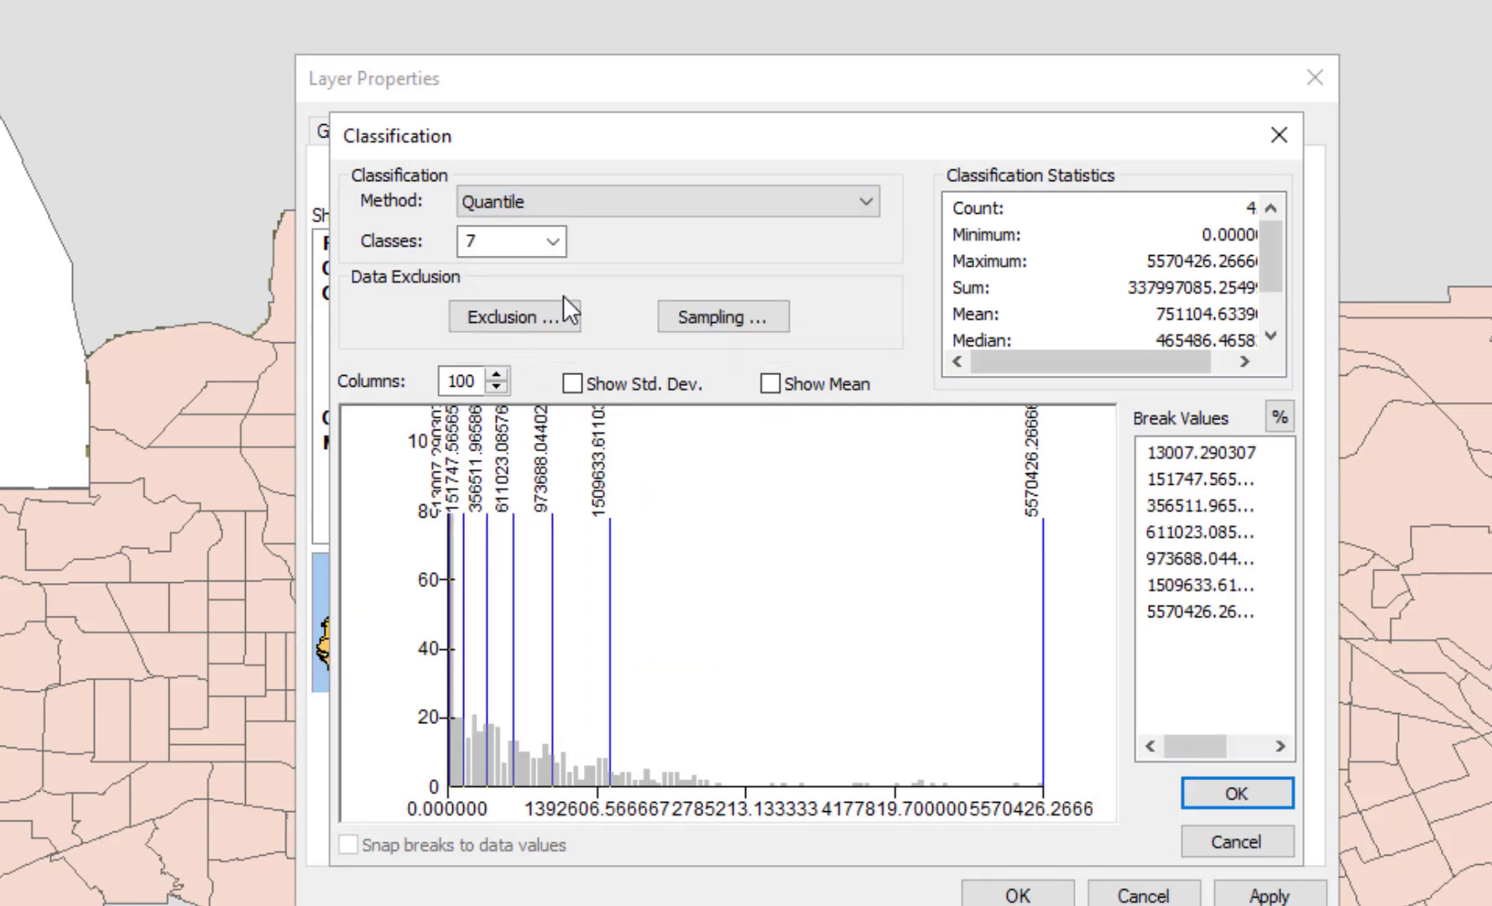
left_click(1230, 787)
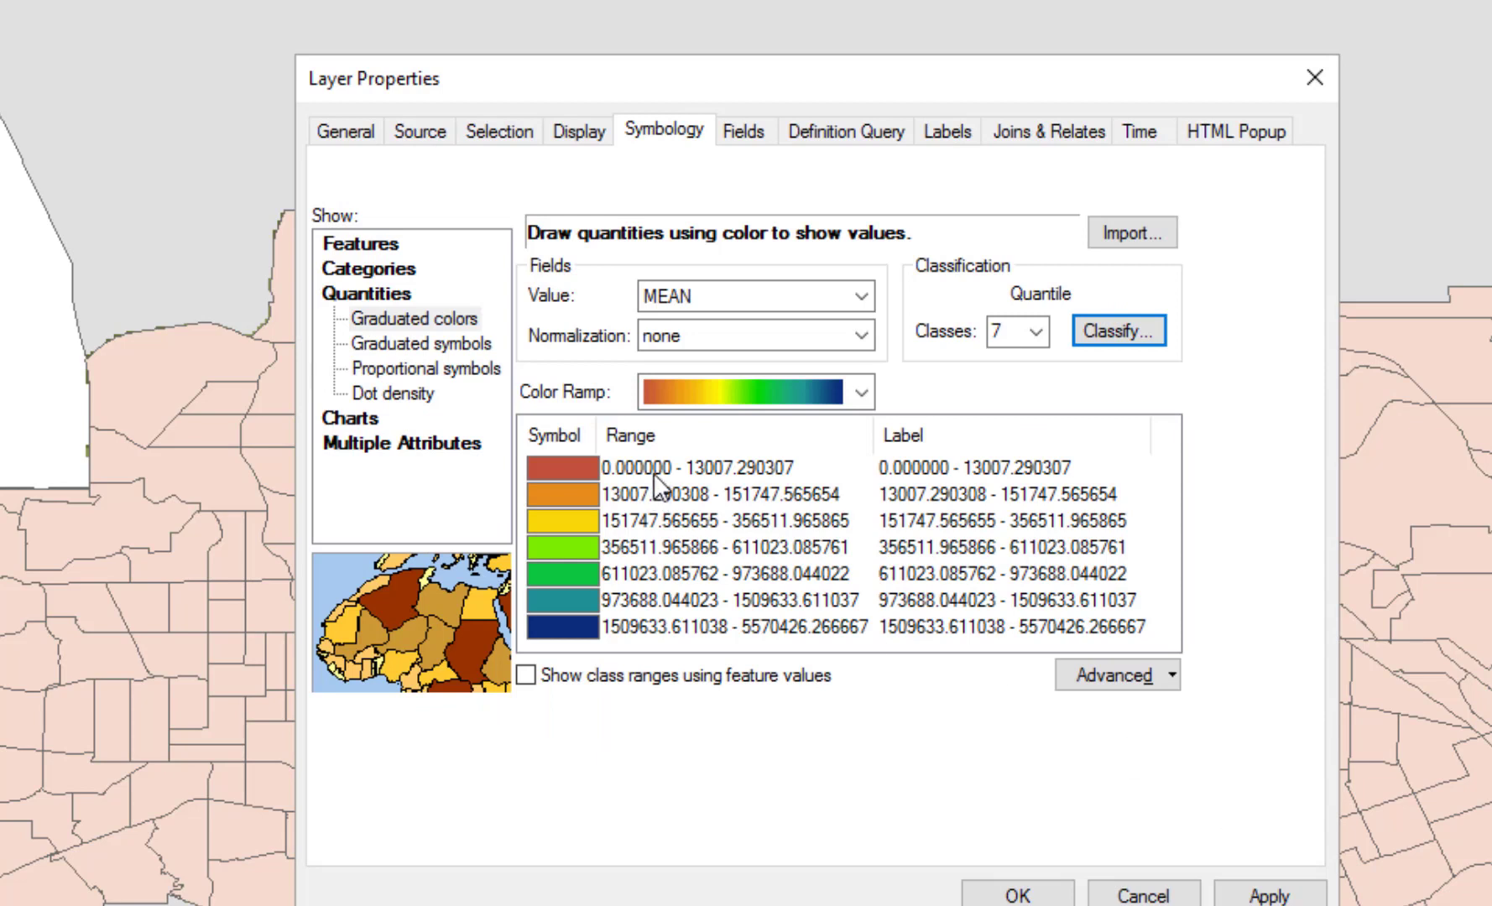
left_click(567, 437)
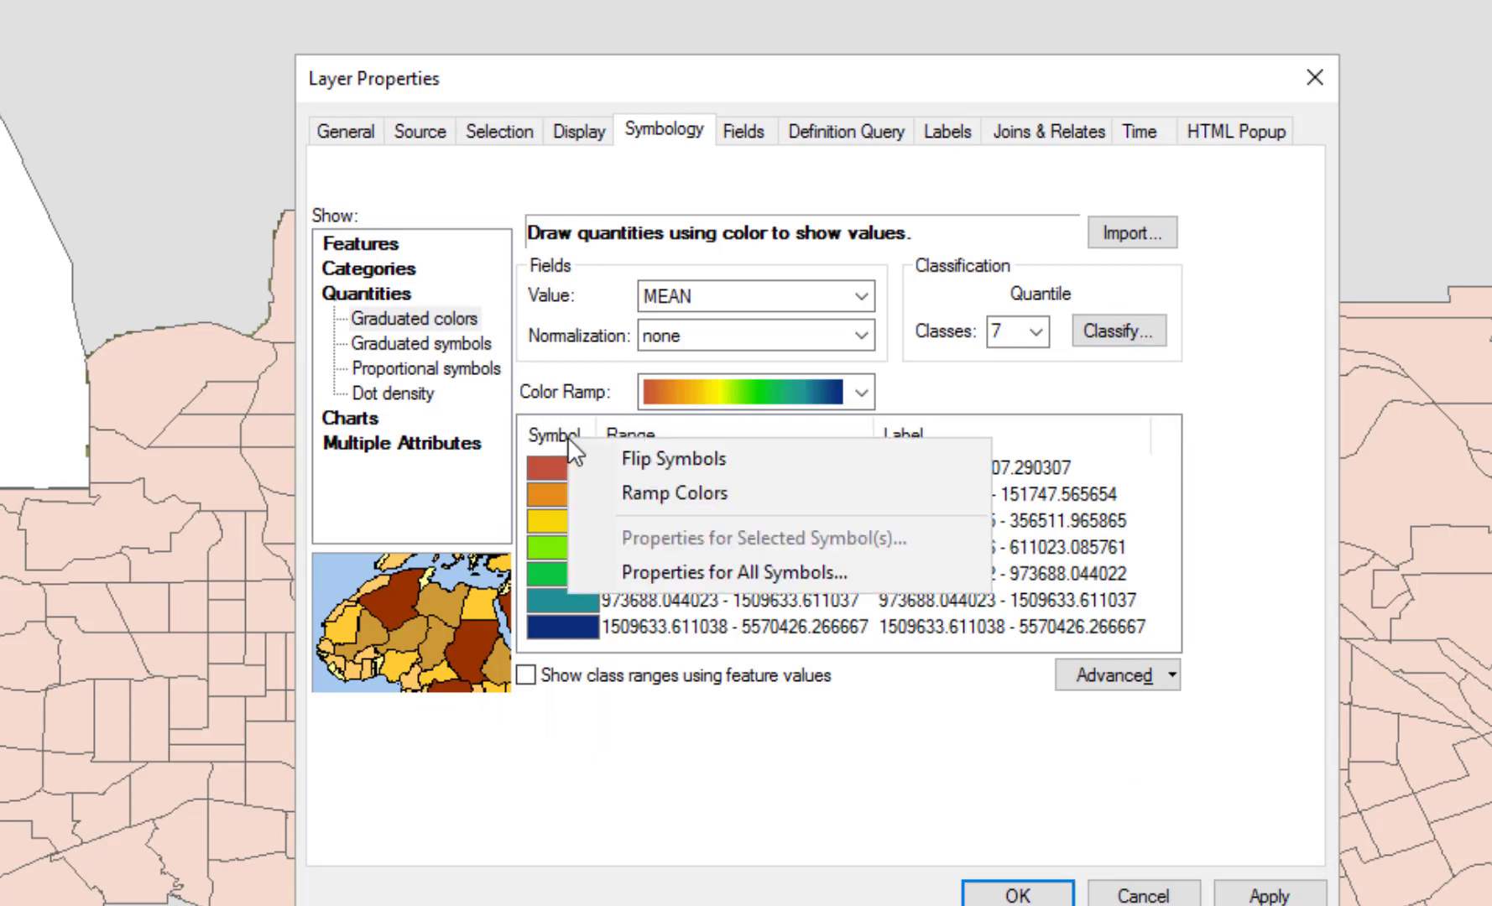
left_click(688, 468)
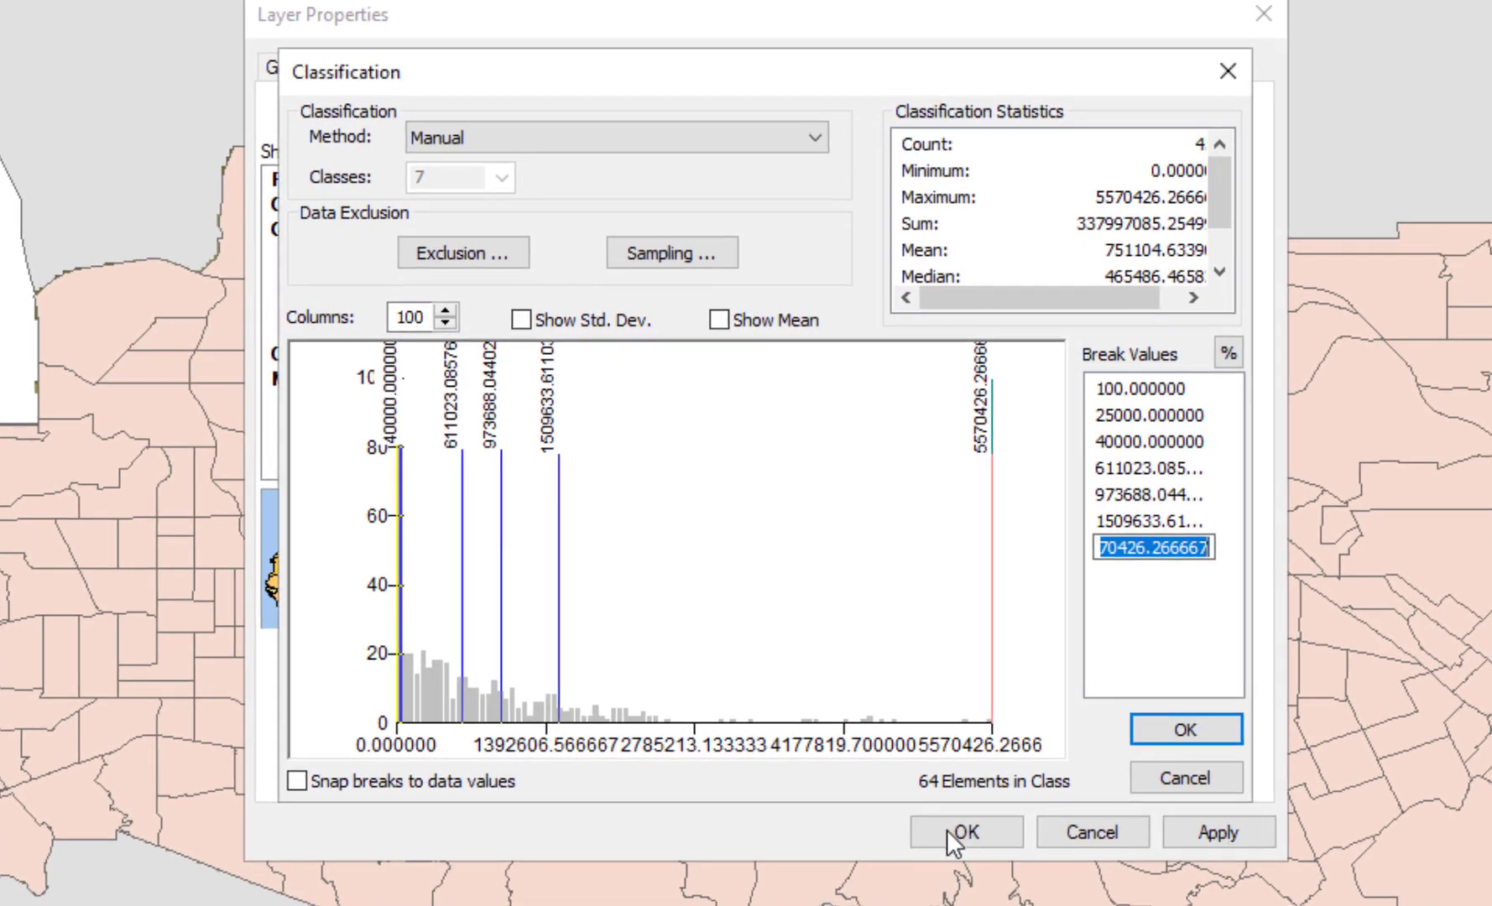
left_click(971, 829)
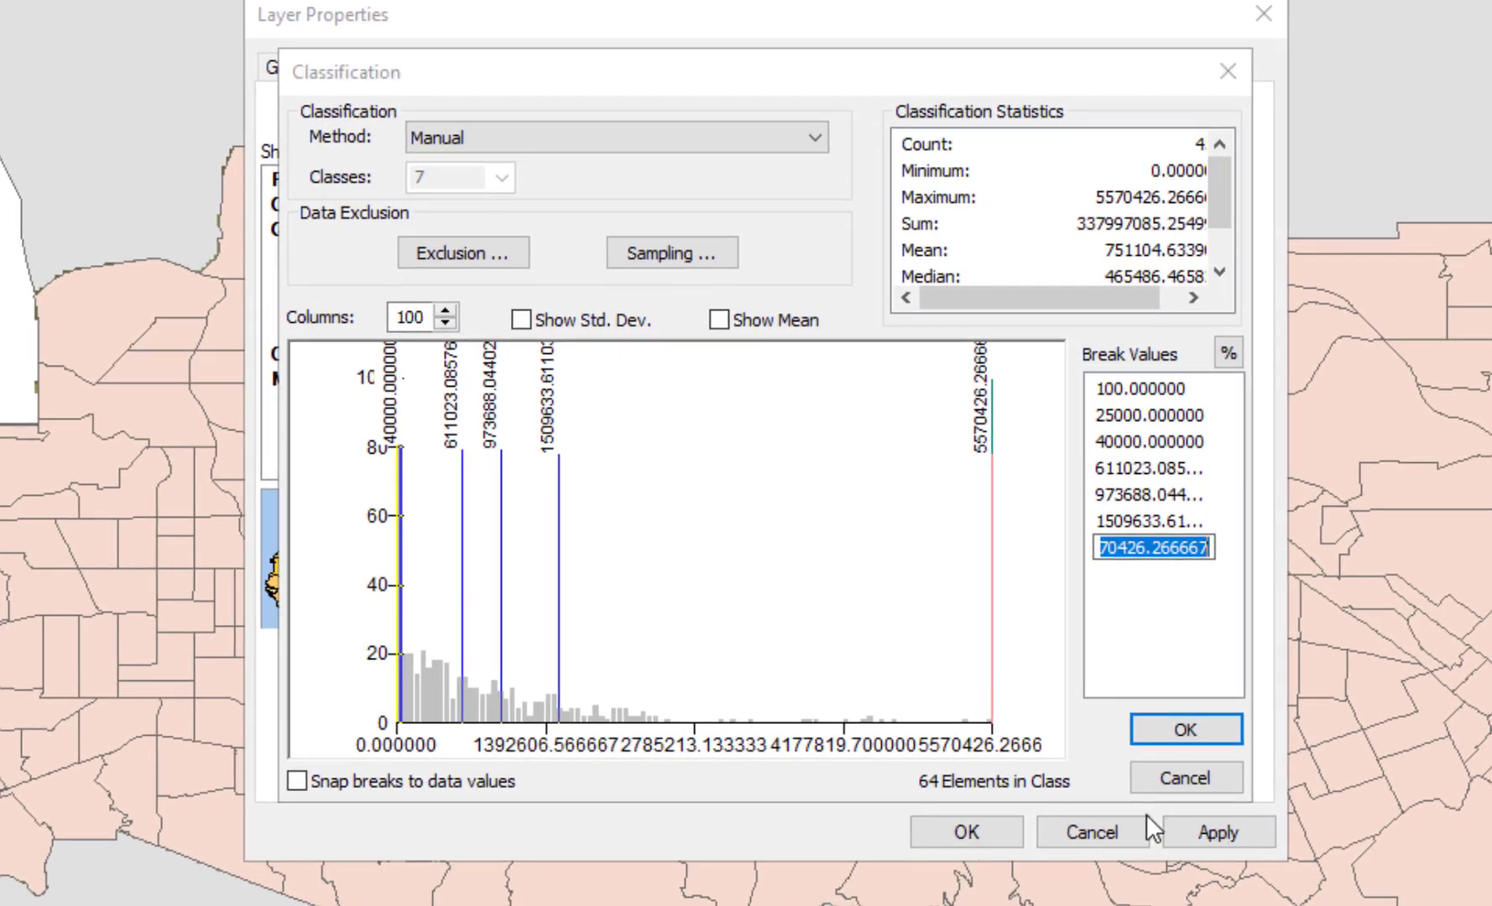
Apply the new classes, list layers by drawing order, and toggle SFV_VCR_KDS_ZS against the density raster
key("Return")
left_click(976, 831)
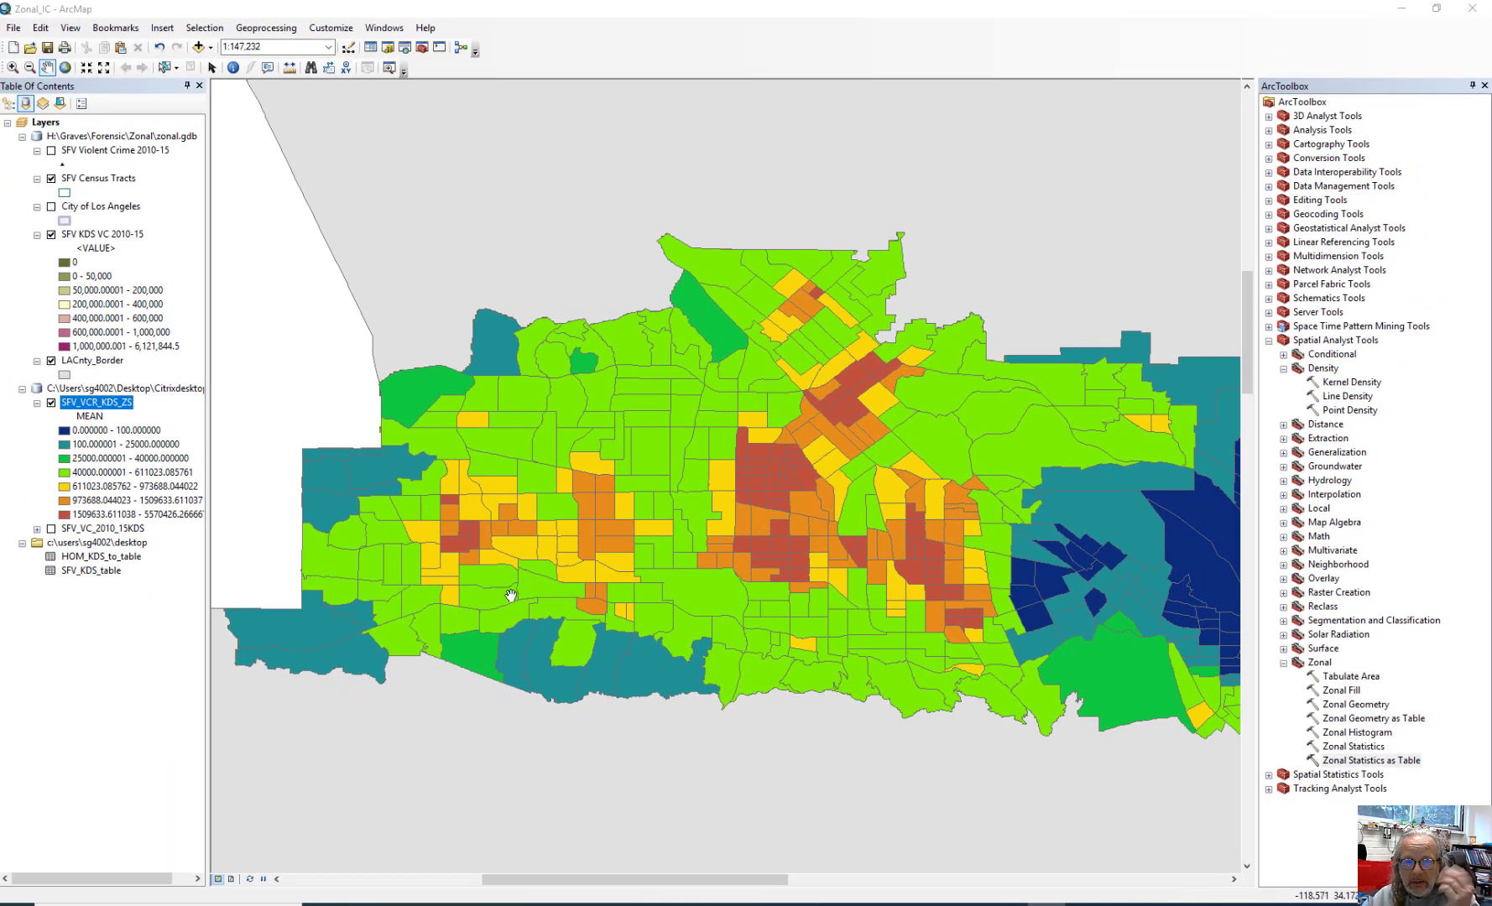
left_click_drag(694, 393, 657, 282)
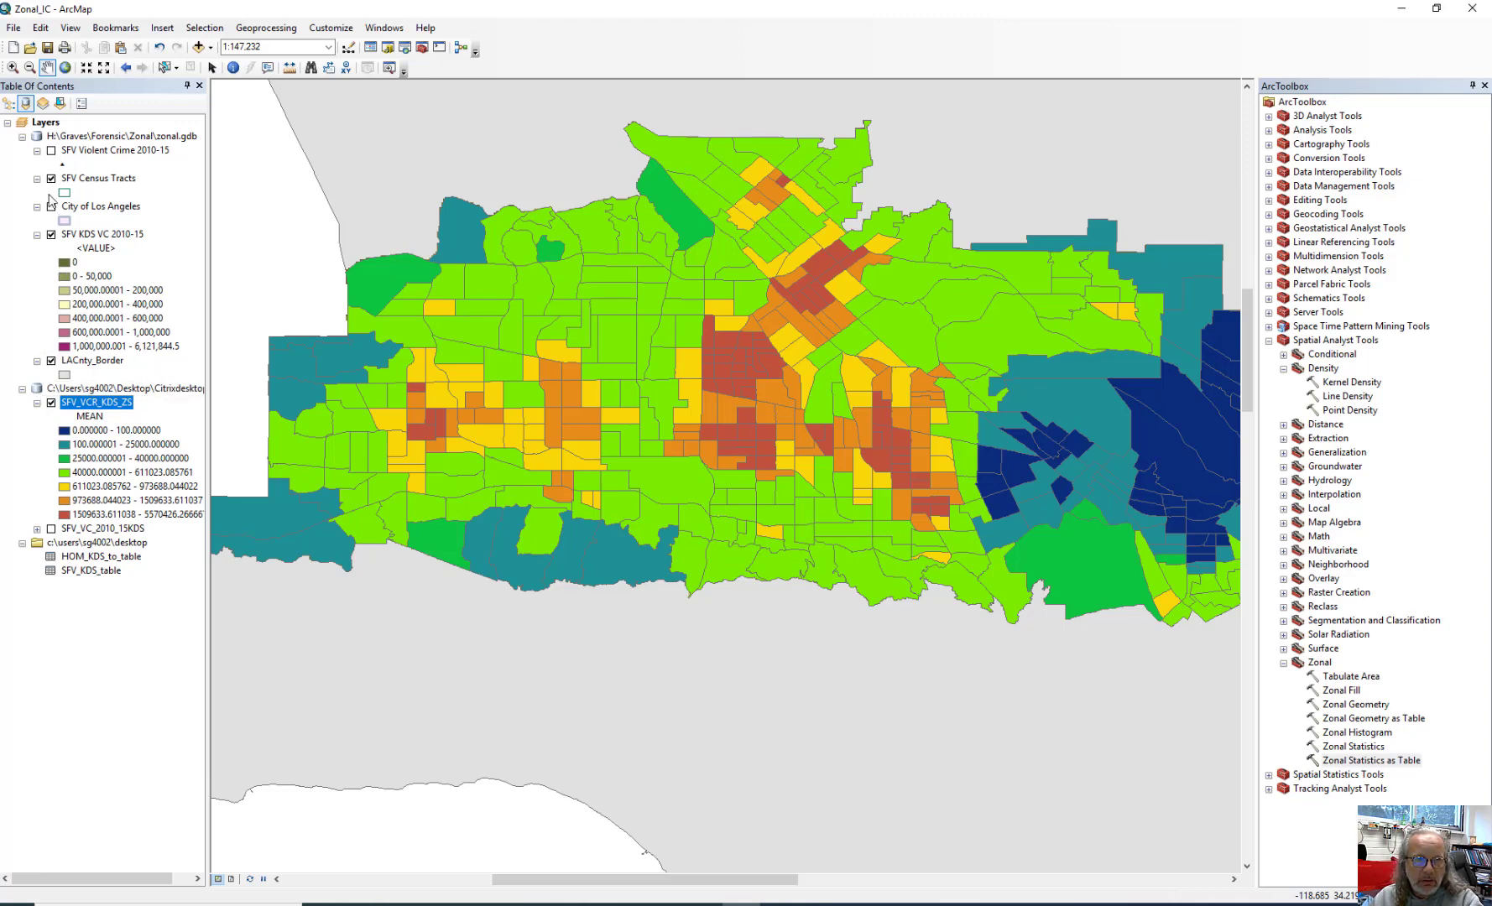
left_click(9, 103)
left_click(36, 165)
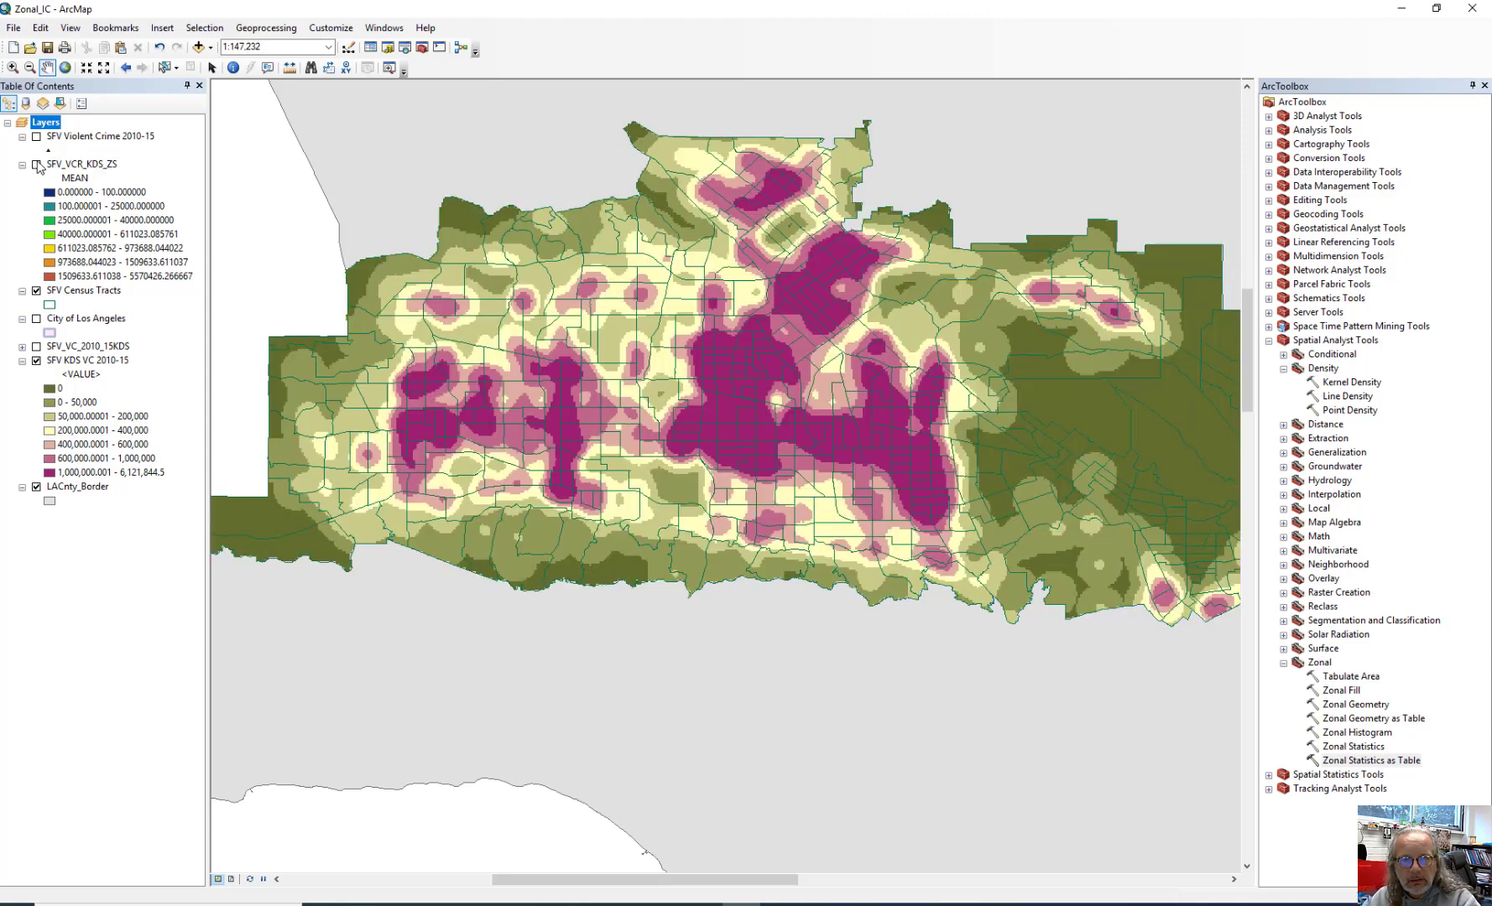
left_click(36, 165)
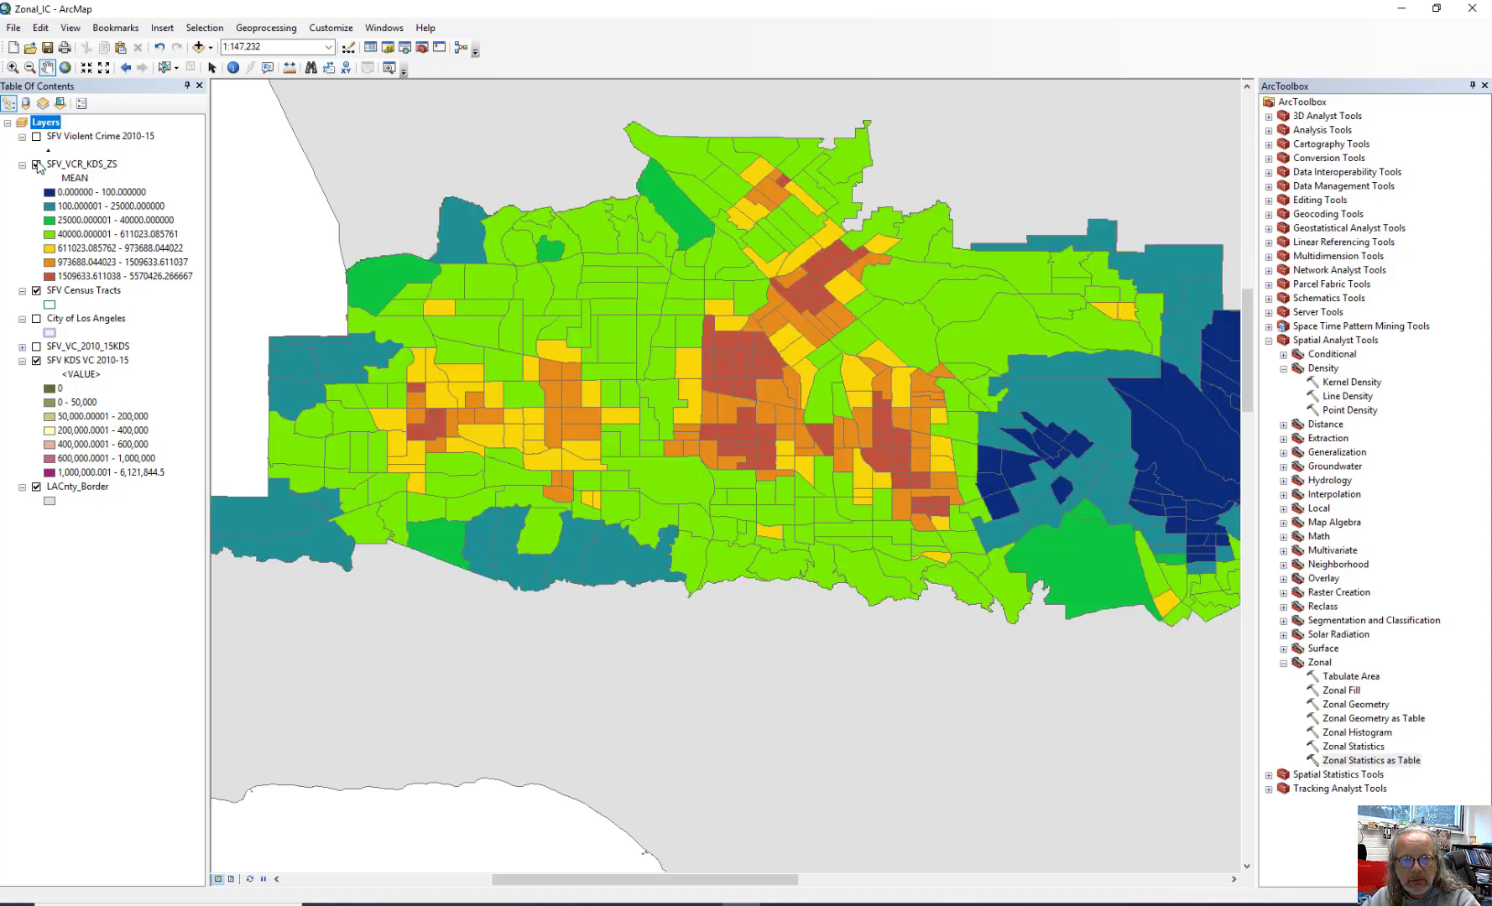
left_click(36, 165)
left_click(36, 166)
left_click(36, 165)
left_click(36, 165)
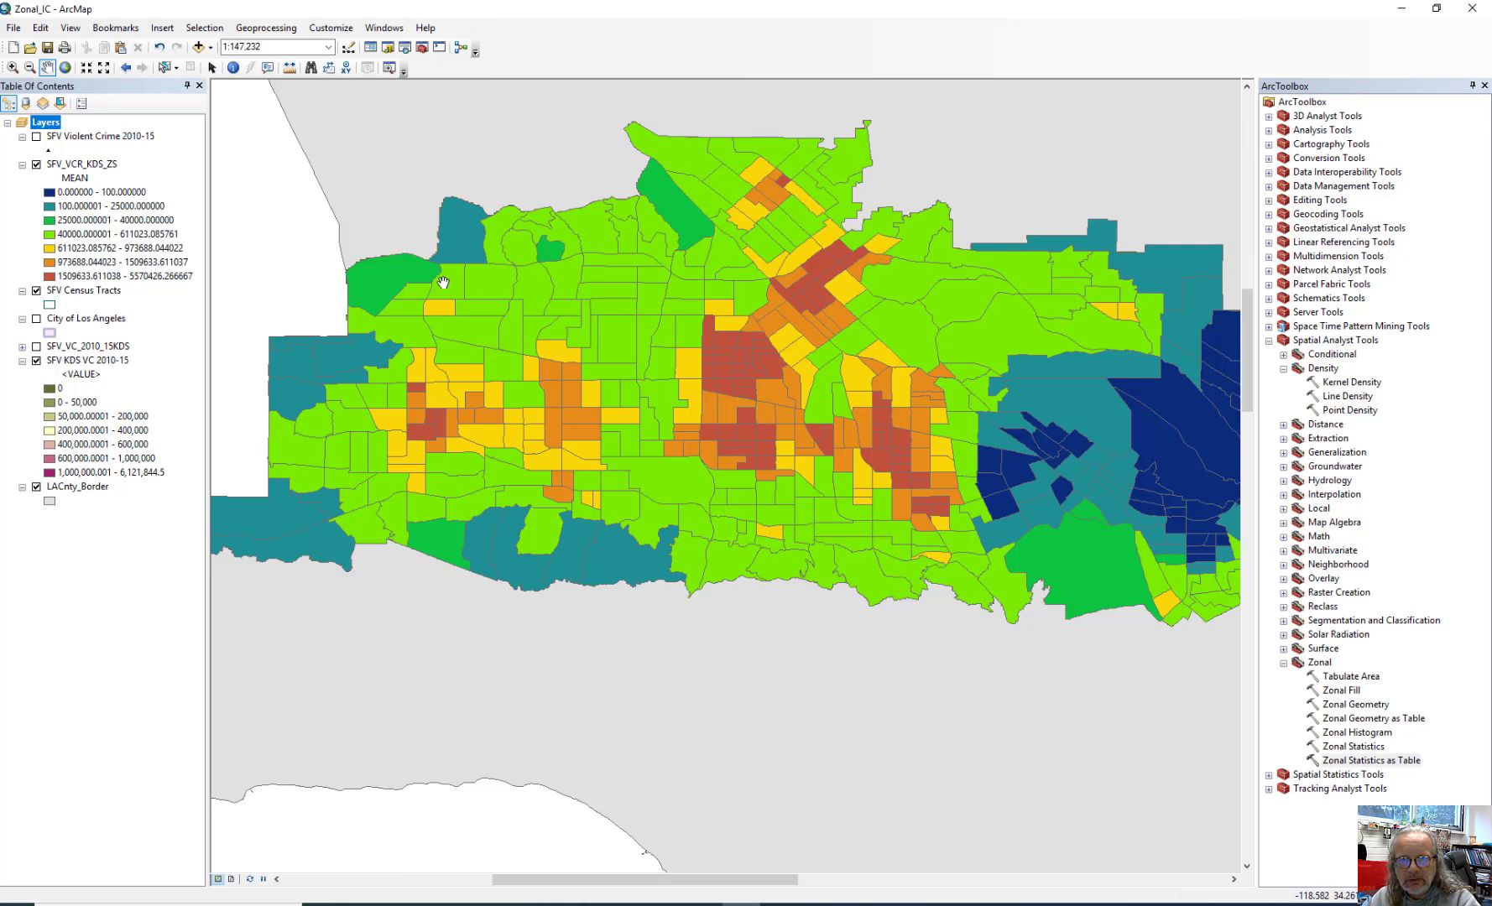
Turn on the SFV Violent Crime 2010-15 points and the City of Los Angeles layer
left_click_drag(1096, 418, 947, 419)
left_click(36, 137)
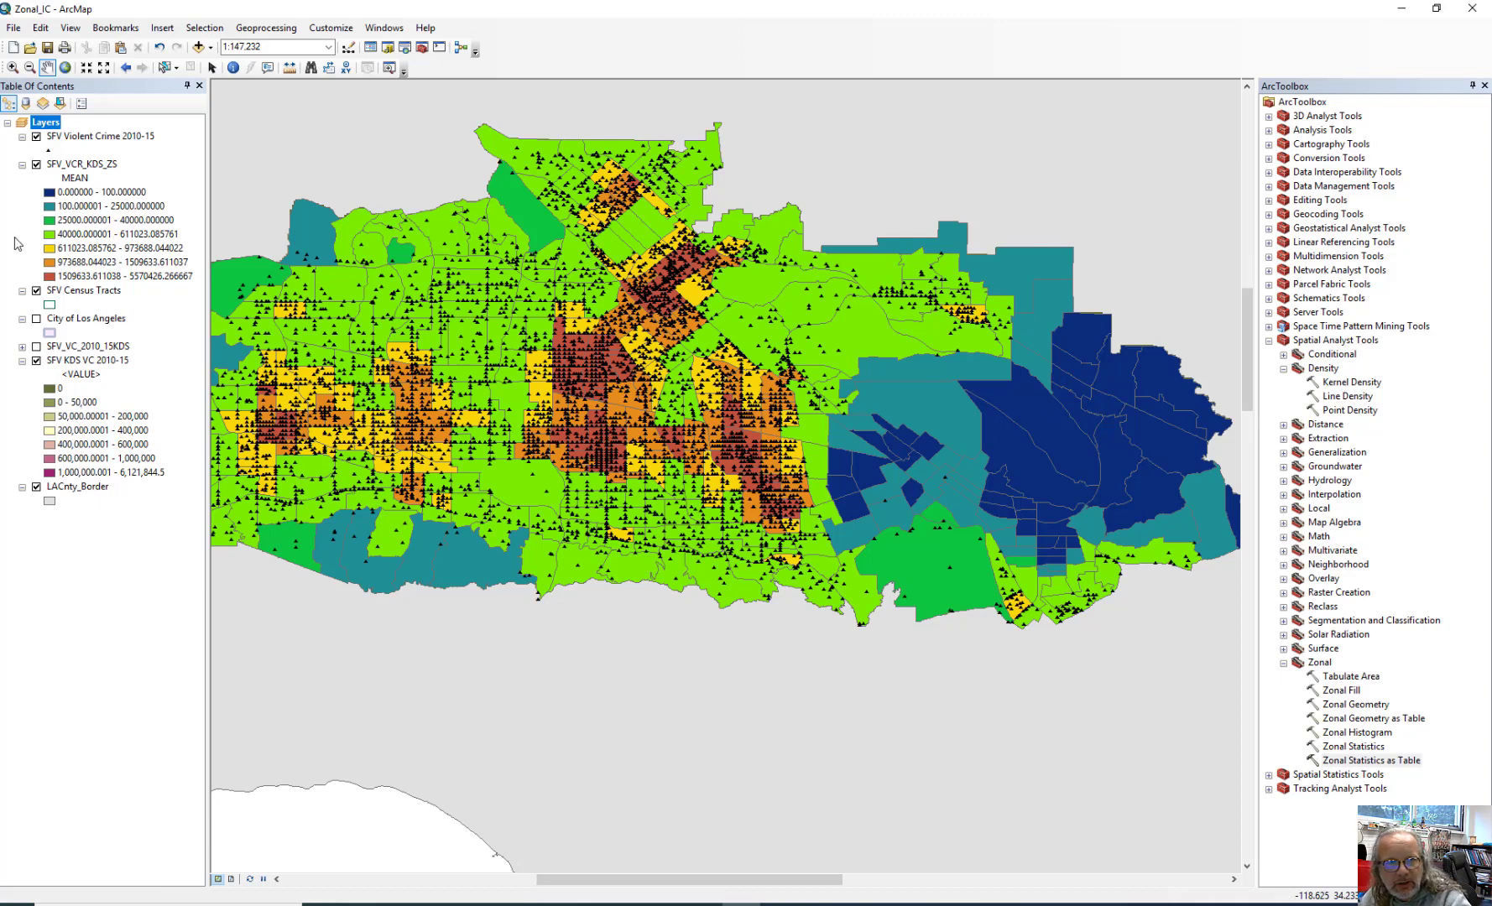
left_click(35, 319)
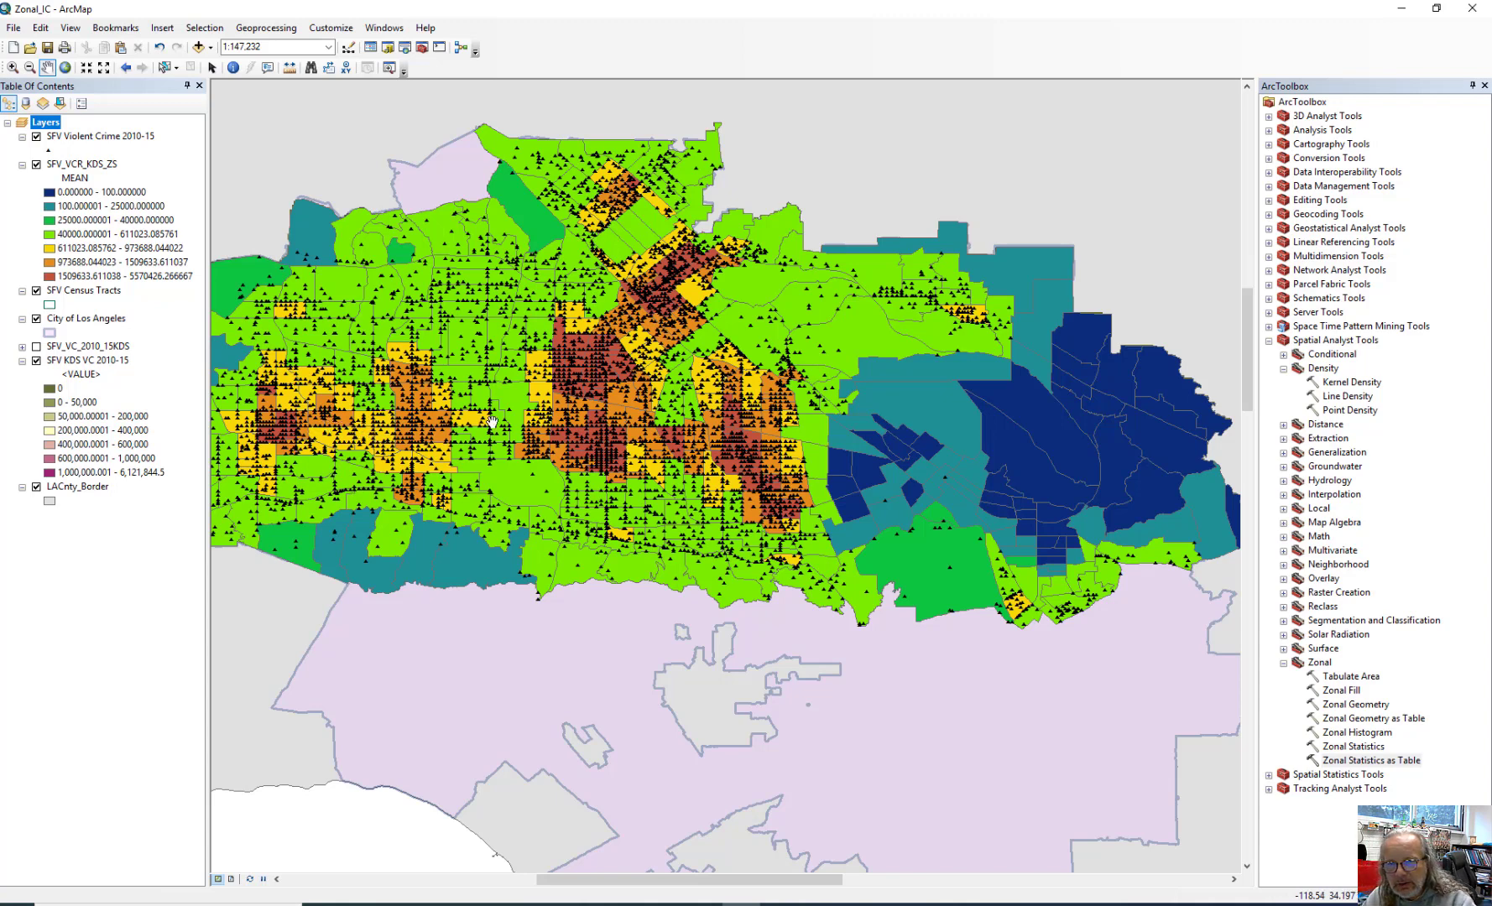
left_click_drag(548, 355, 755, 357)
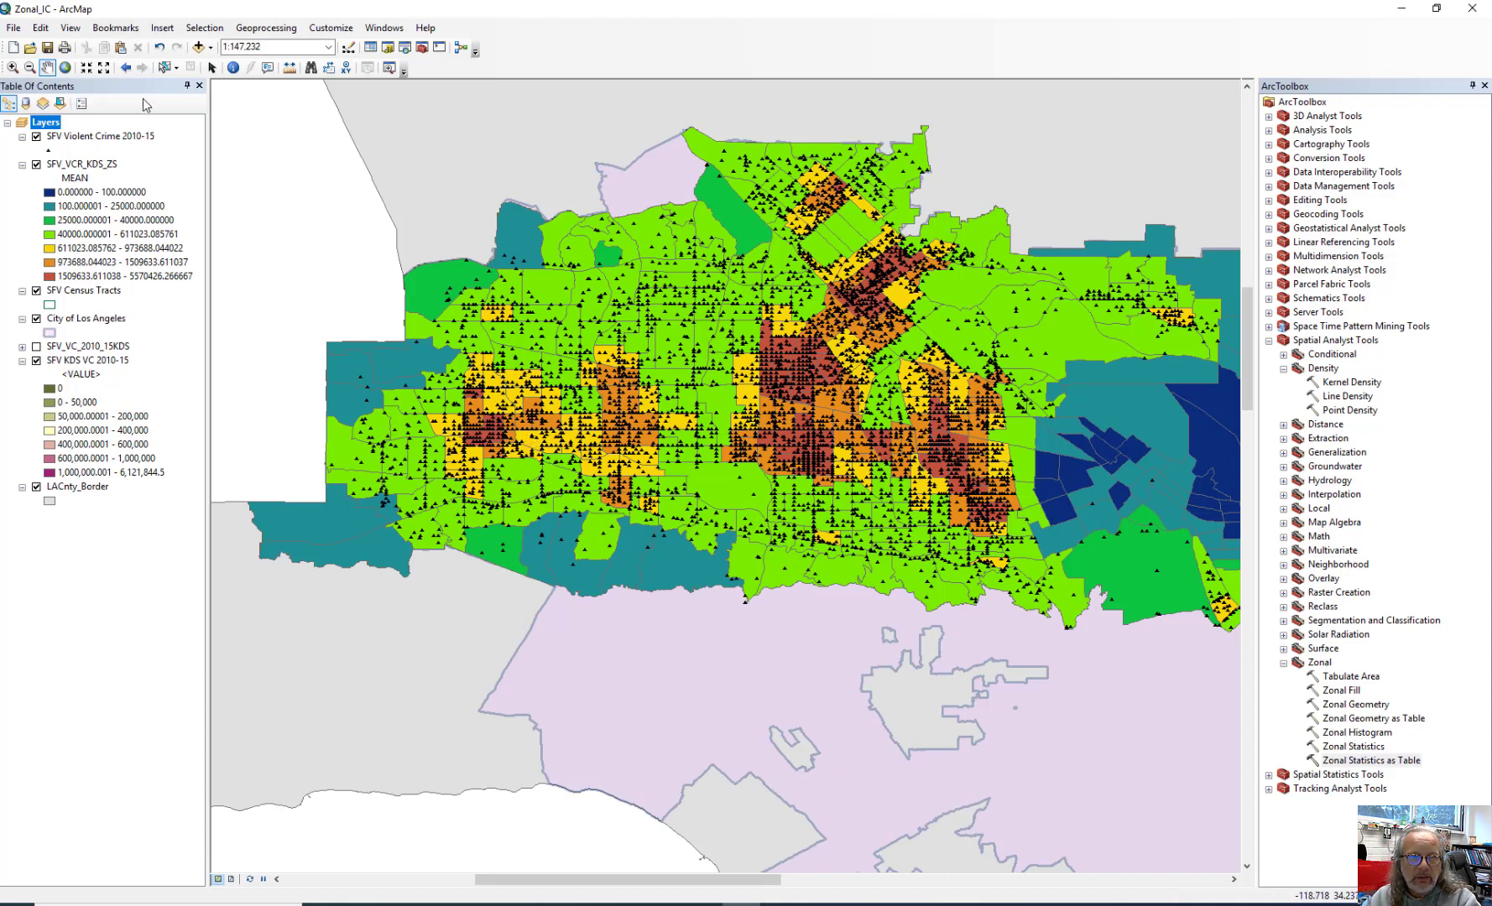
Add SFV_Tracts_VCR.lyr from the H: drive's Forensic\Zonal folder to the map
left_click(200, 49)
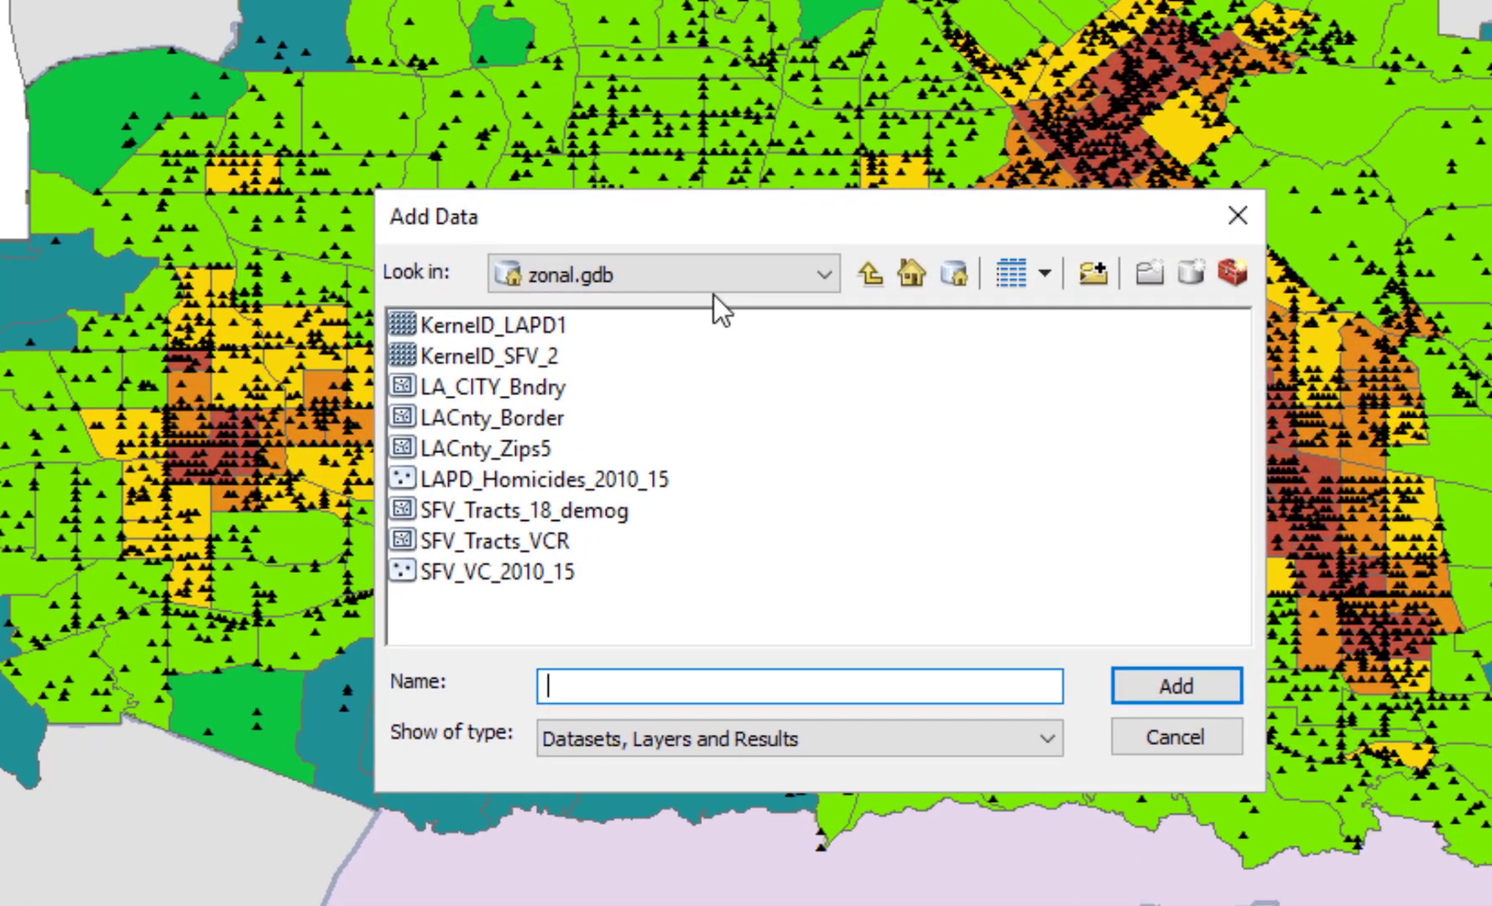
left_click(698, 356)
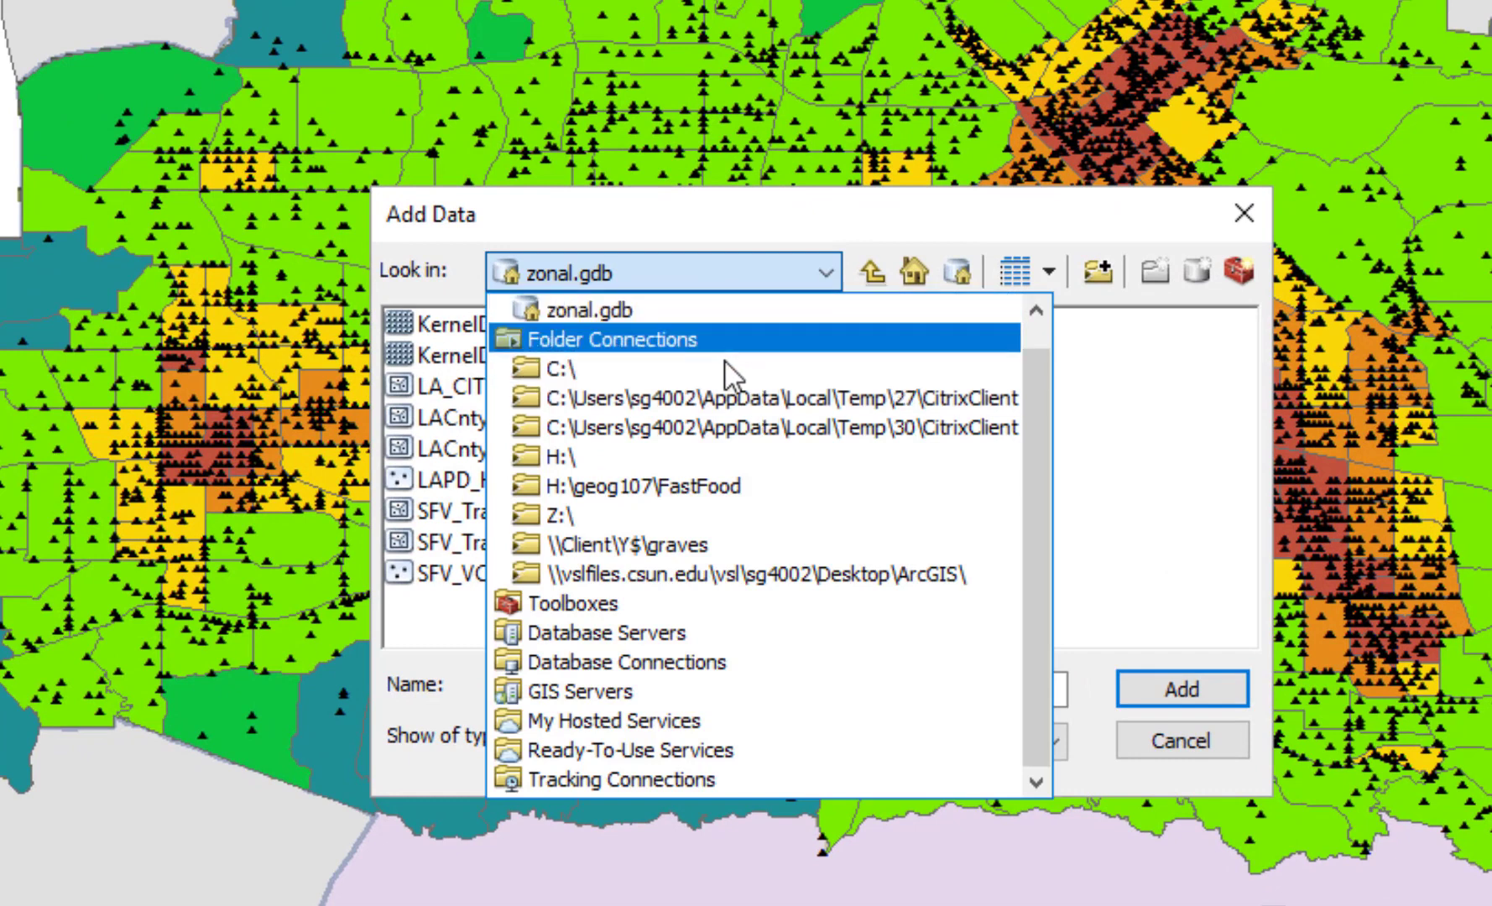
left_click(601, 455)
double_click(479, 489)
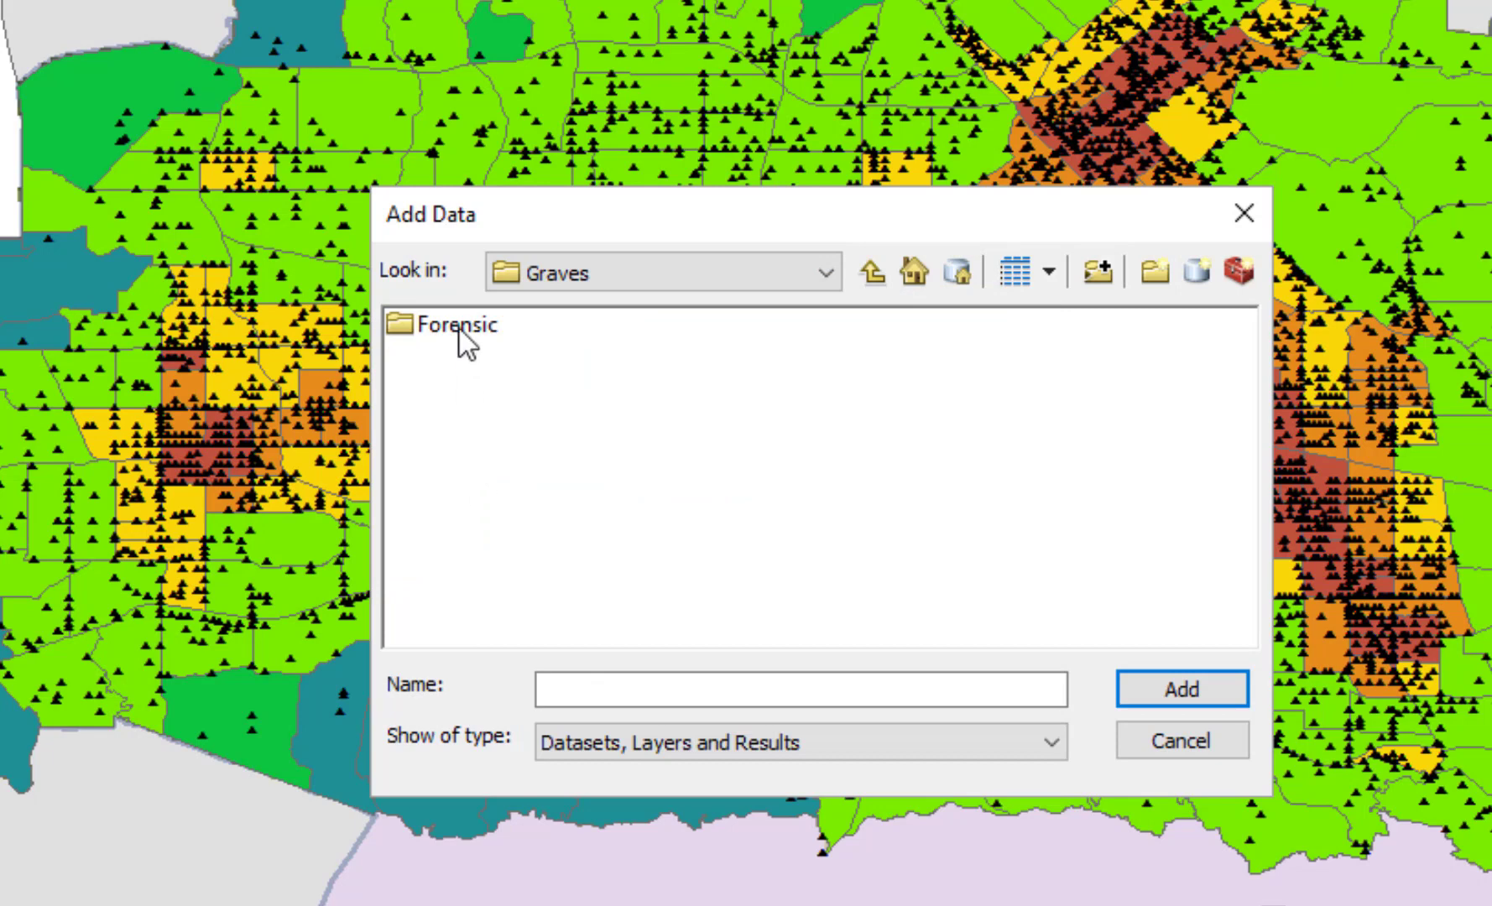
double_click(459, 329)
double_click(459, 329)
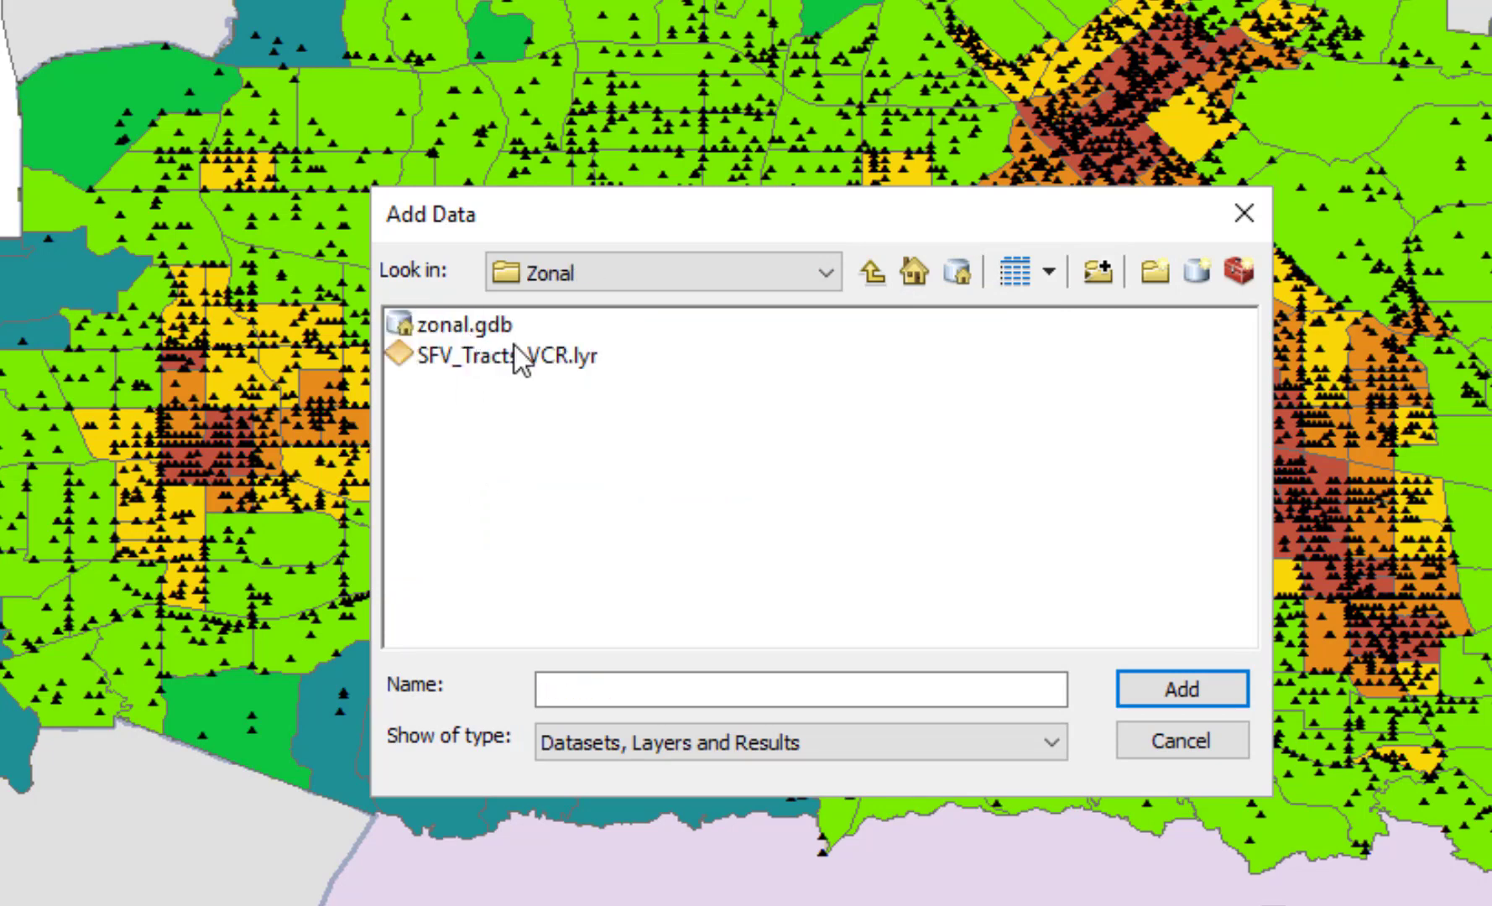
left_click(492, 355)
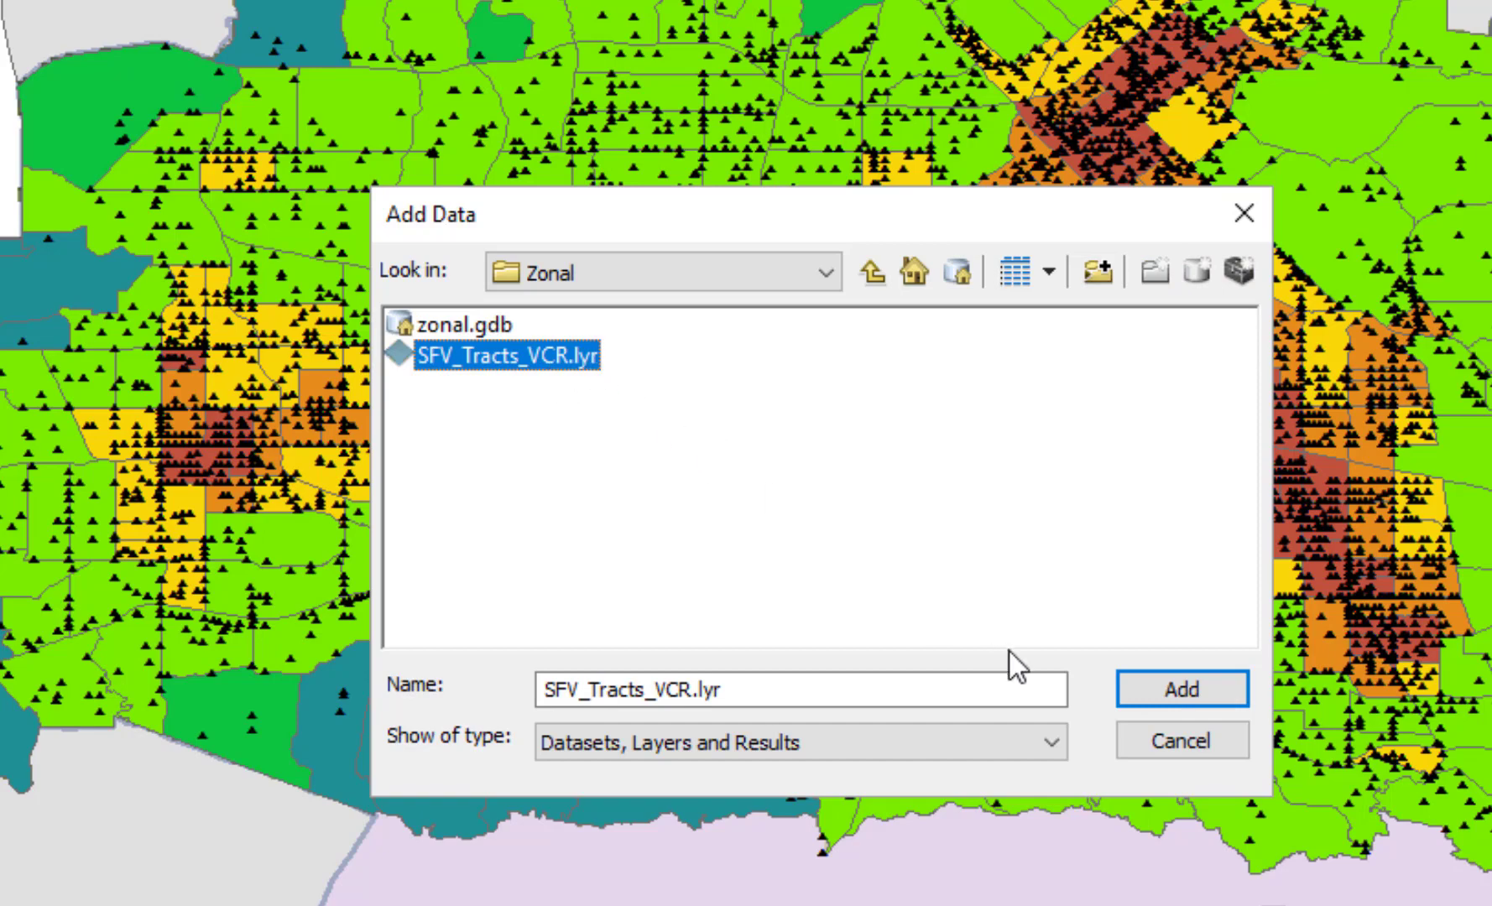
left_click(1185, 690)
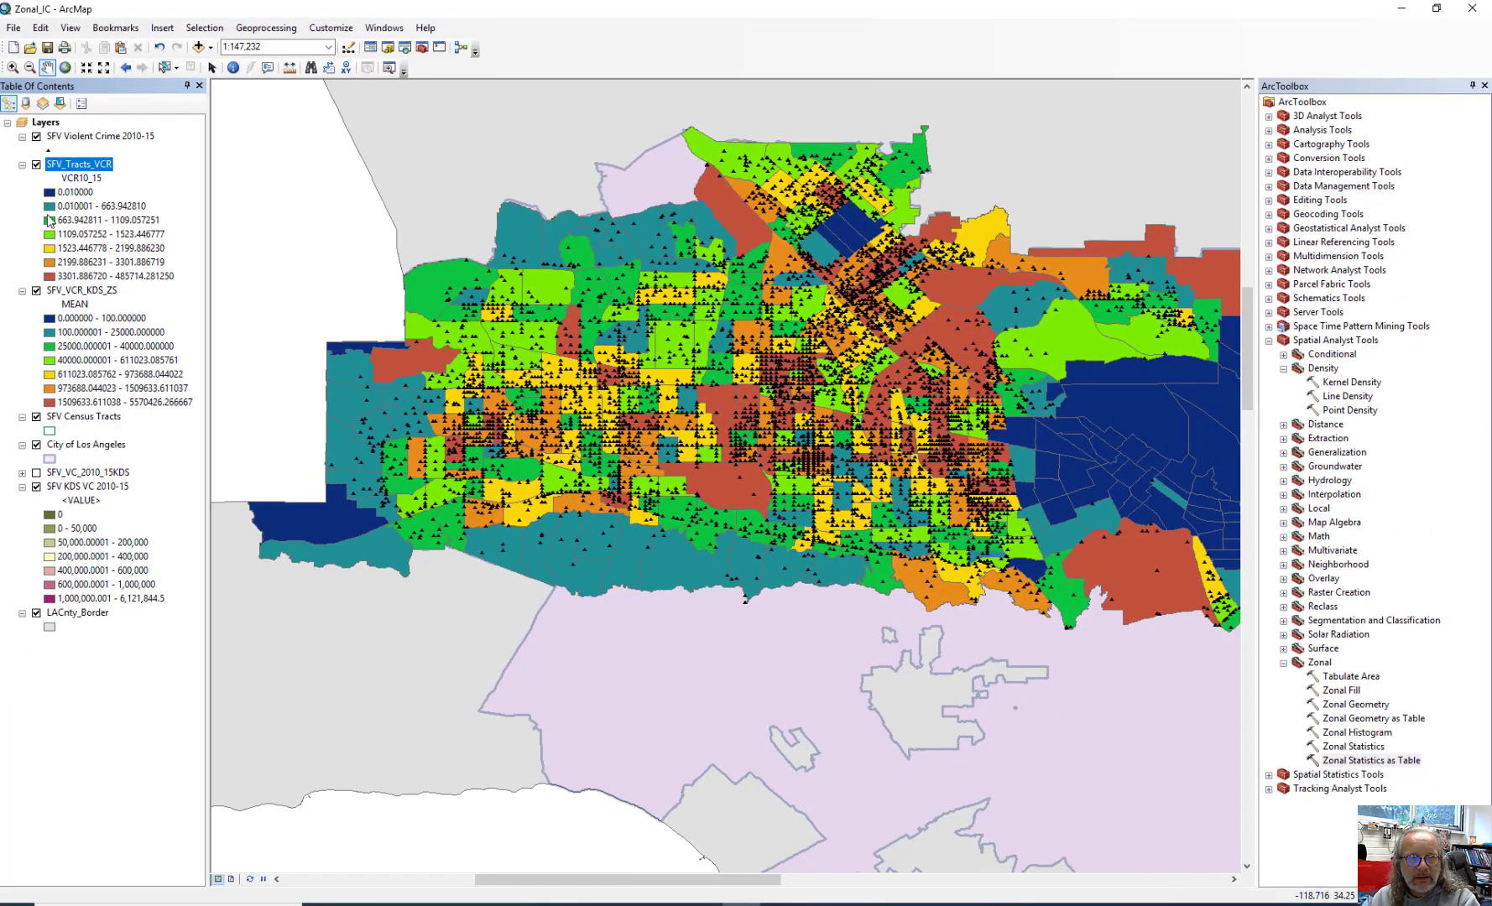
Hide the crime points, then flip SFV_Tracts_VCR on and off over SFV_VCR_KDS_ZS, ending hidden
left_click(36, 291)
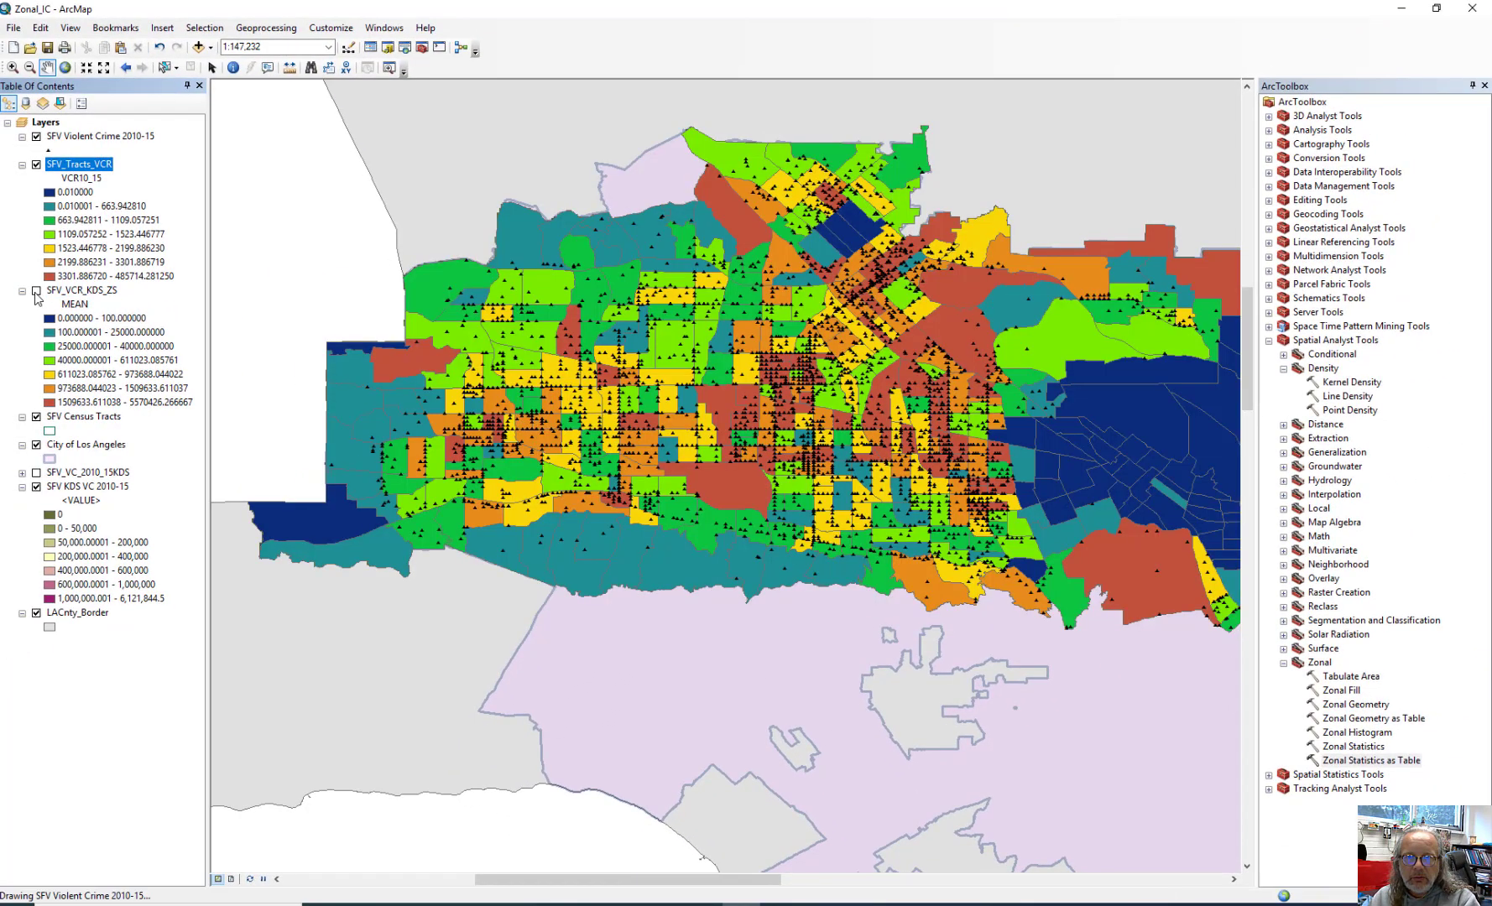
left_click(36, 136)
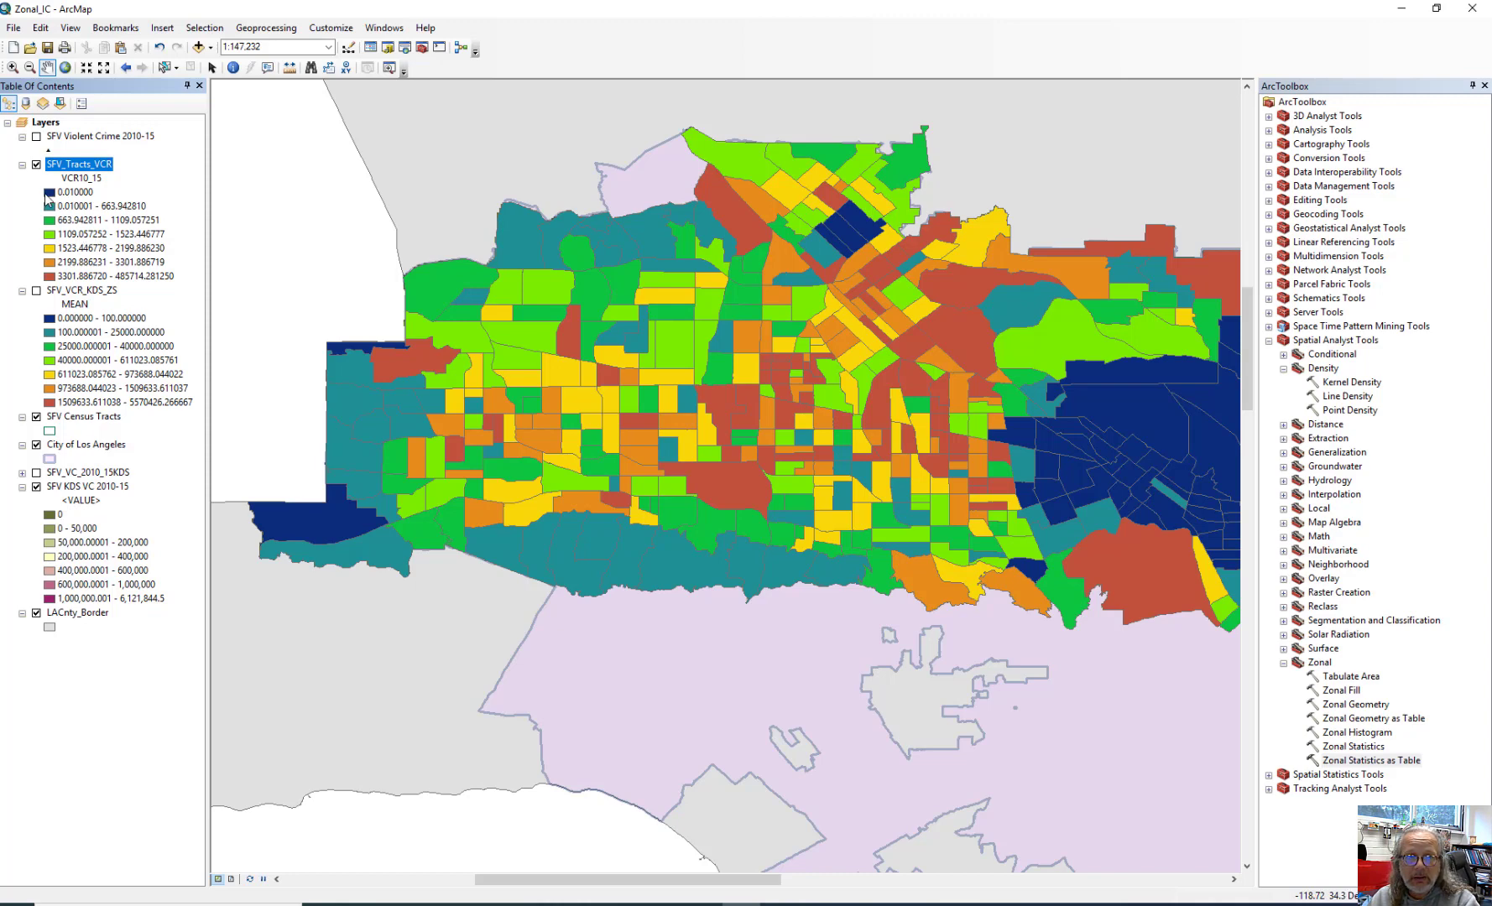
left_click(36, 290)
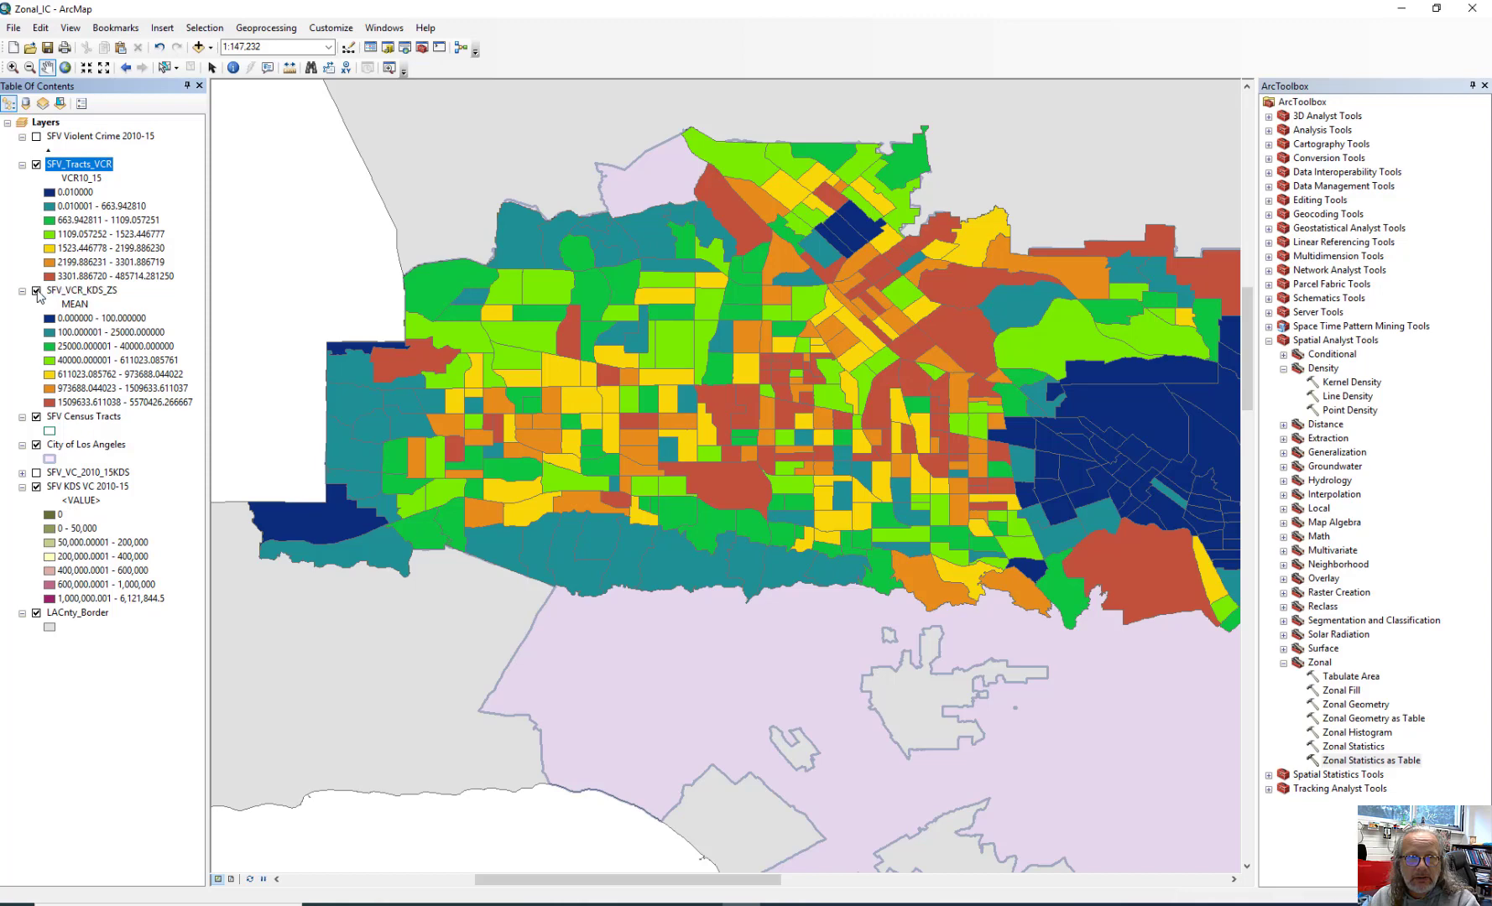
left_click(36, 164)
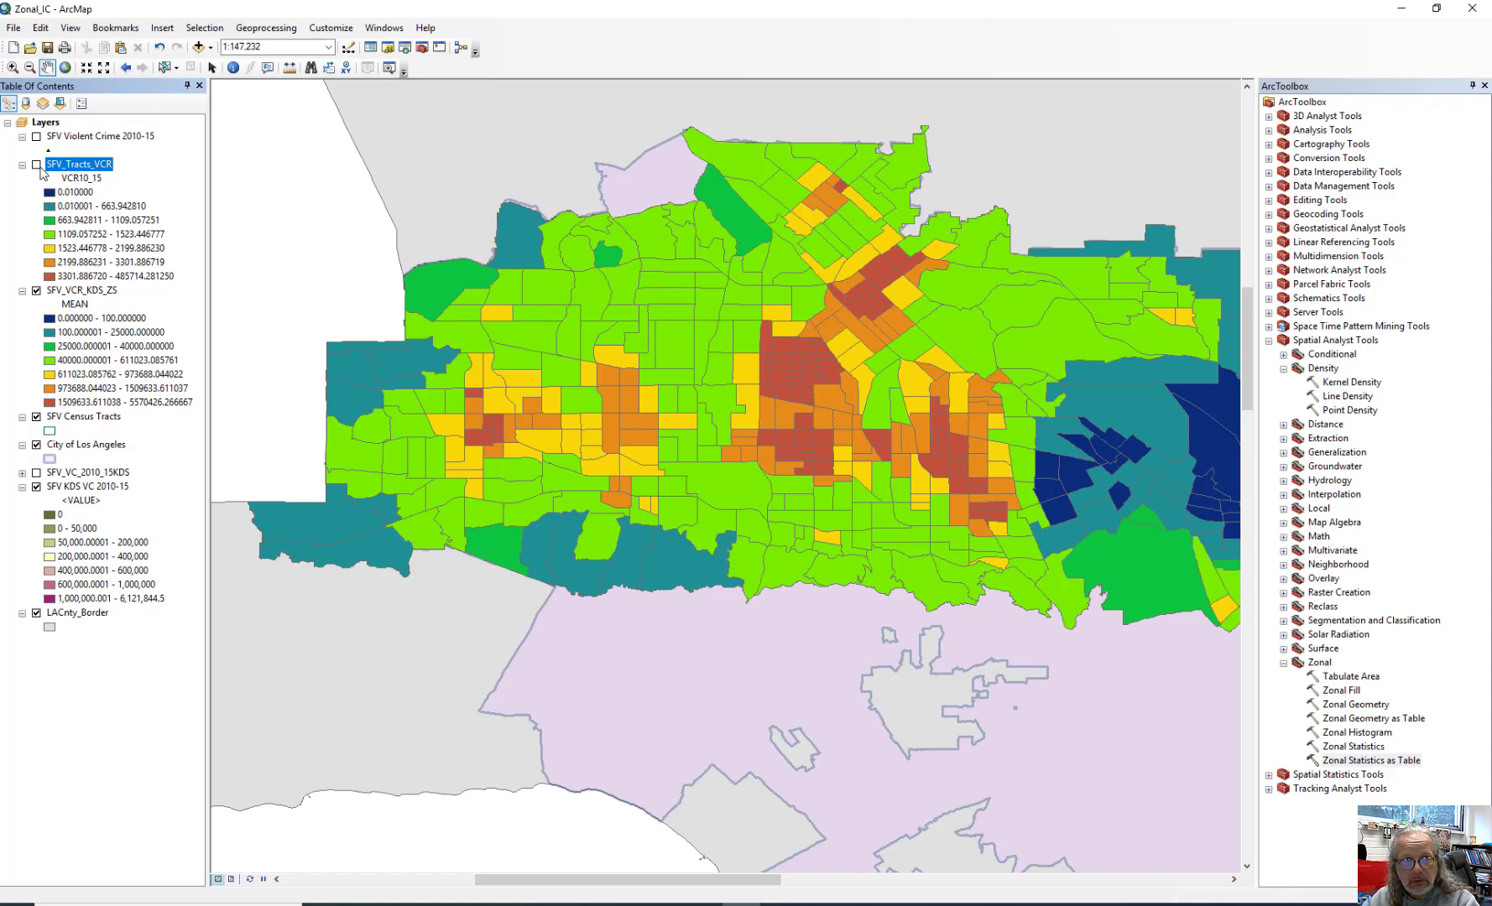
left_click(36, 164)
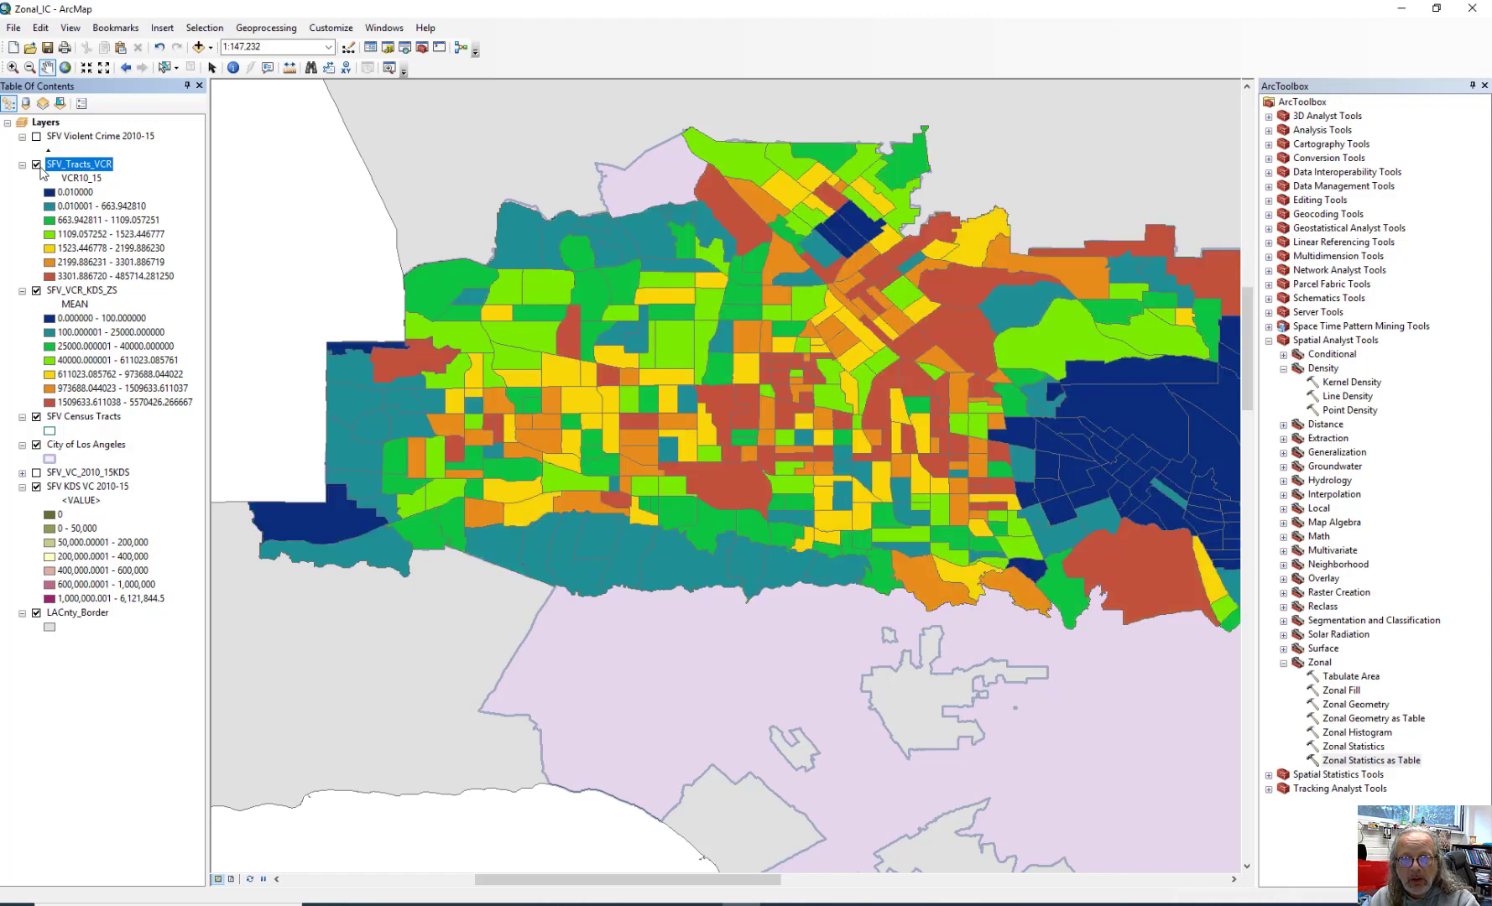
left_click(36, 164)
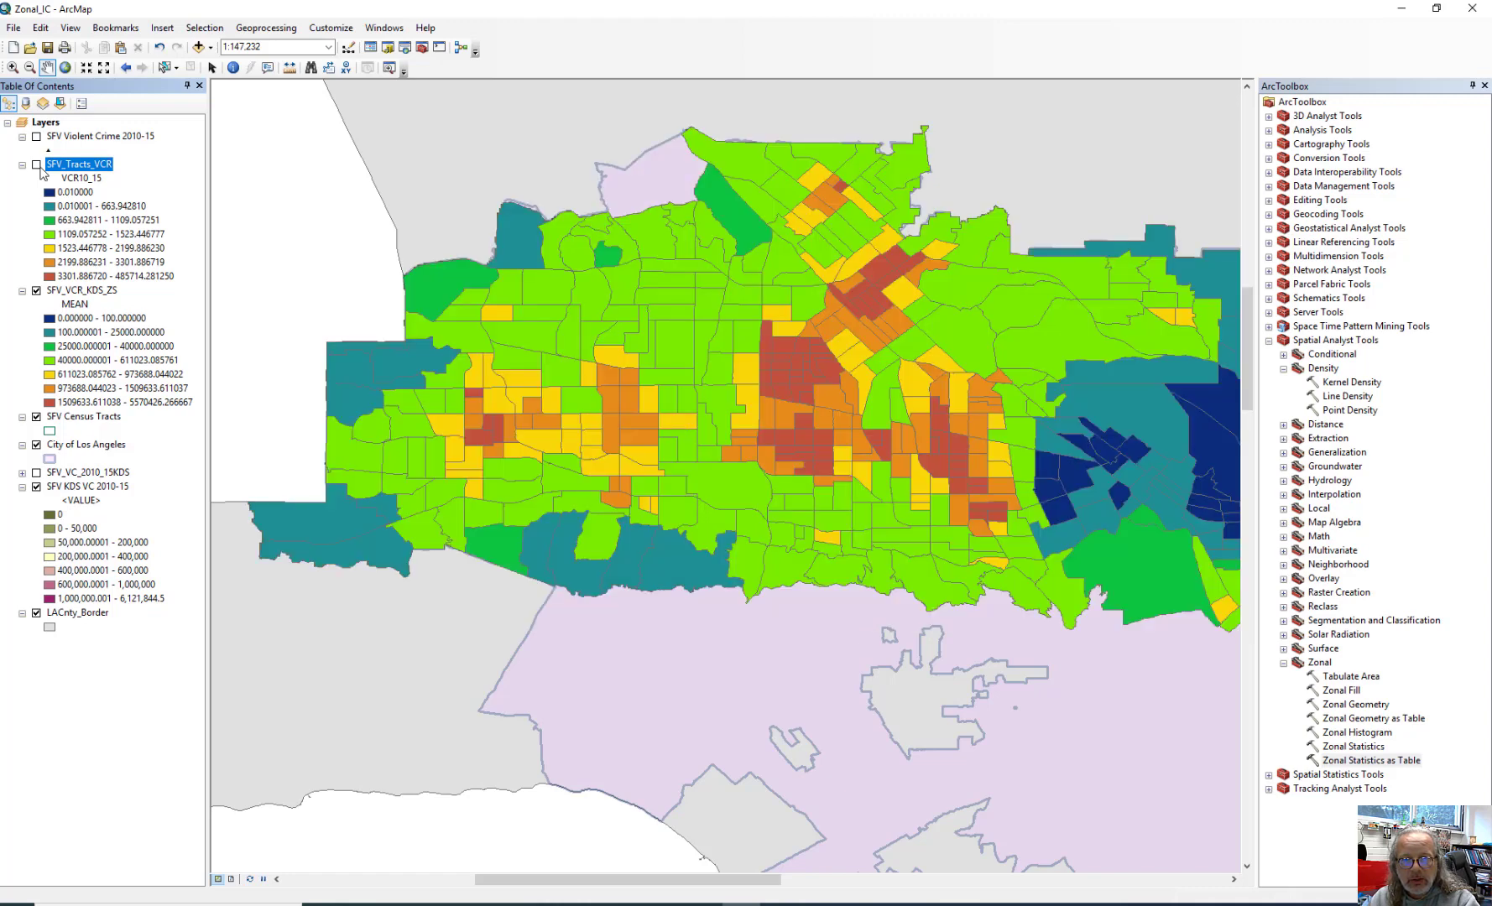
left_click(36, 165)
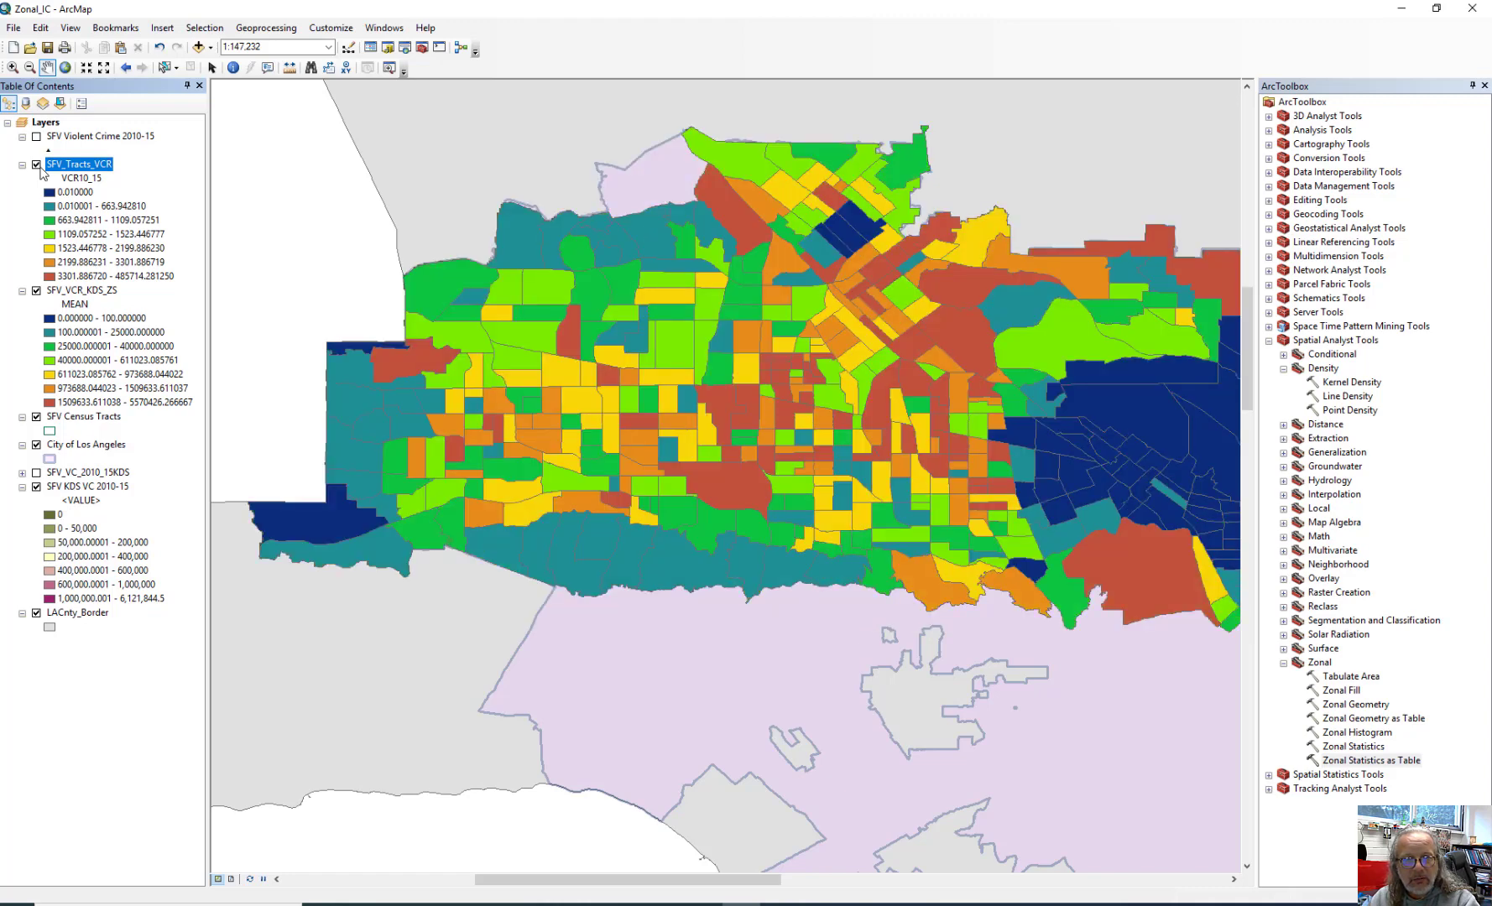
left_click(37, 166)
left_click(38, 166)
left_click(36, 164)
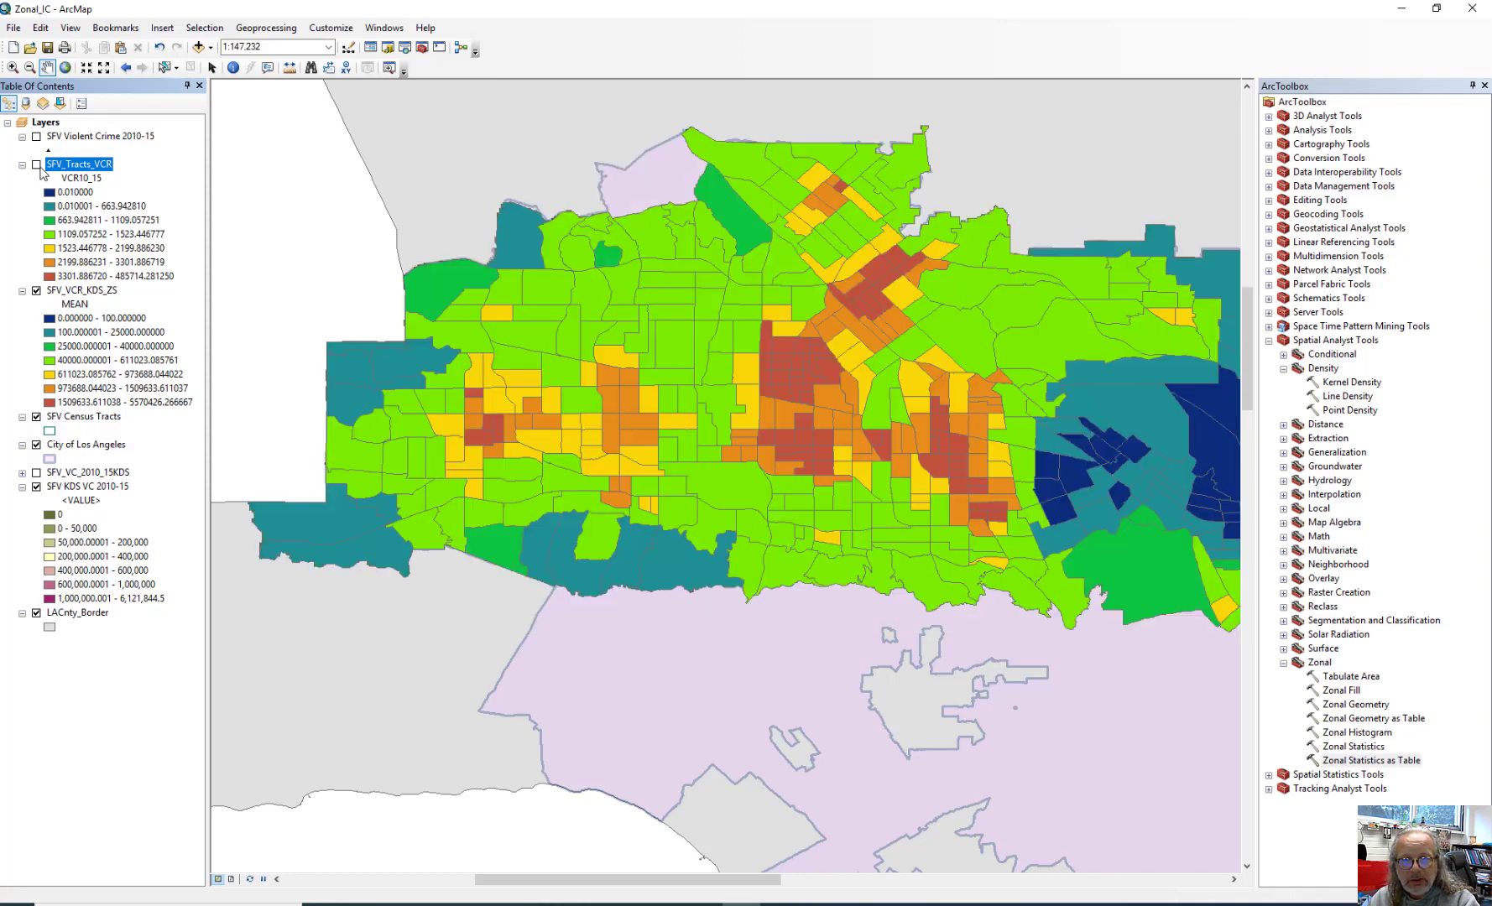
left_click(36, 164)
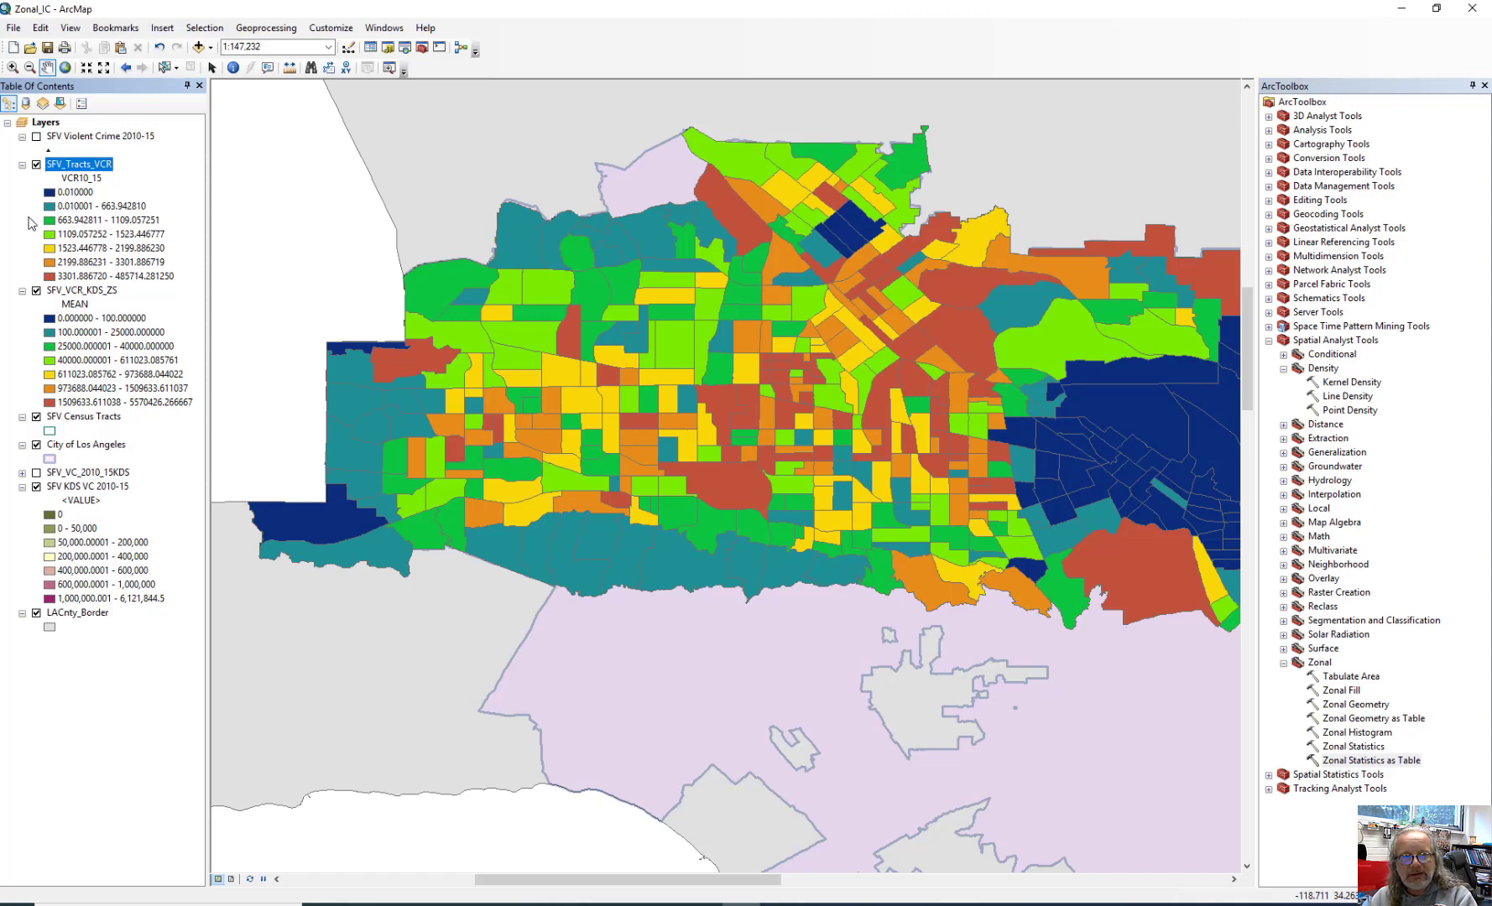
left_click(36, 165)
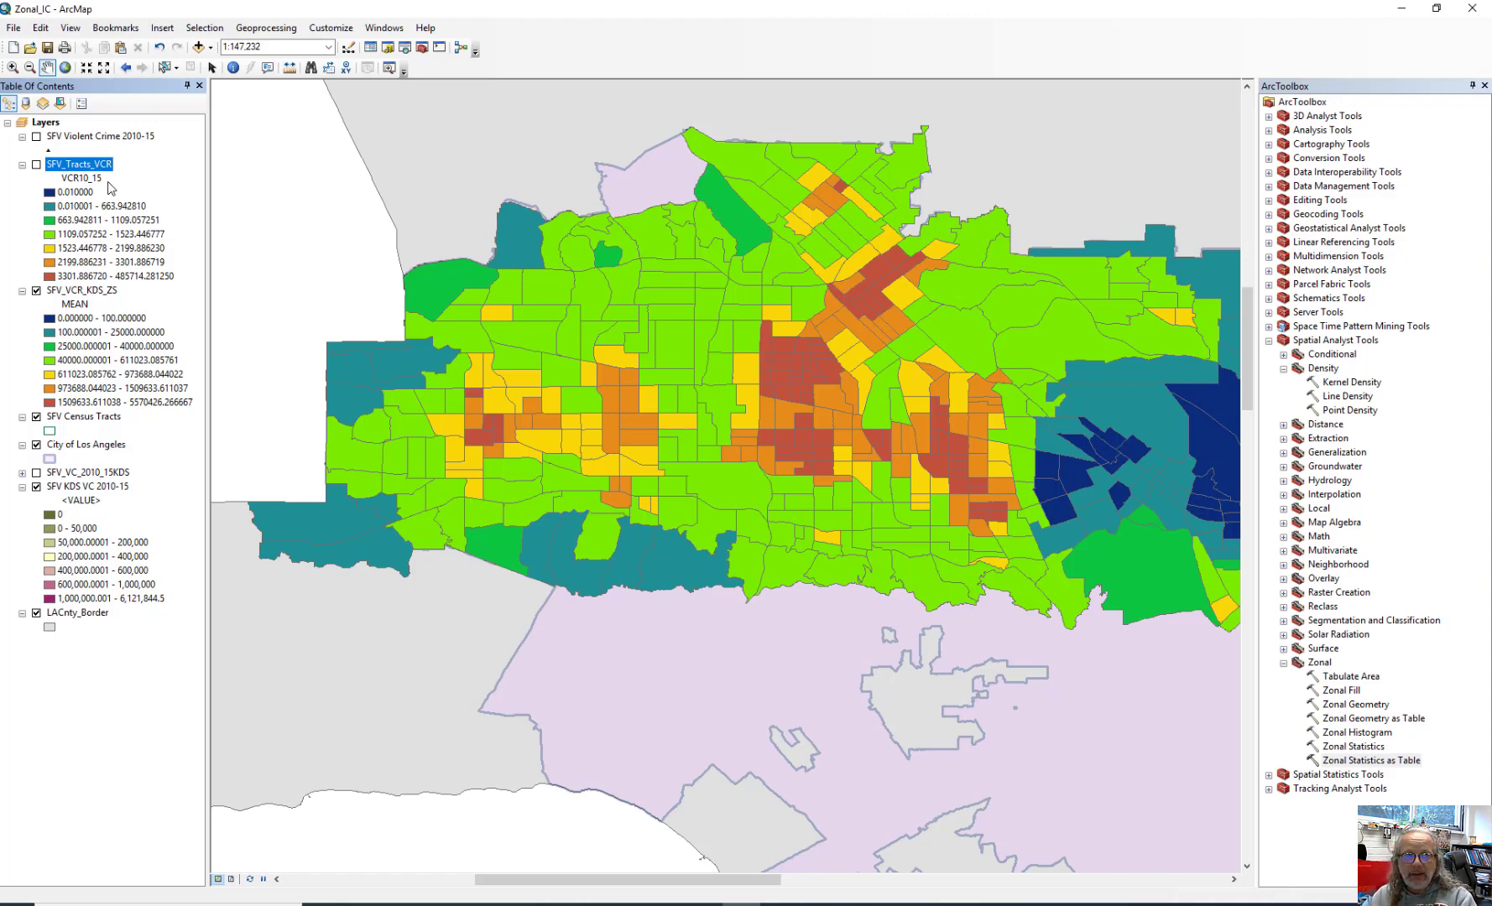
Open the Zonal_HW map document, answering the prompt to save Zonal_IC
left_click(30, 49)
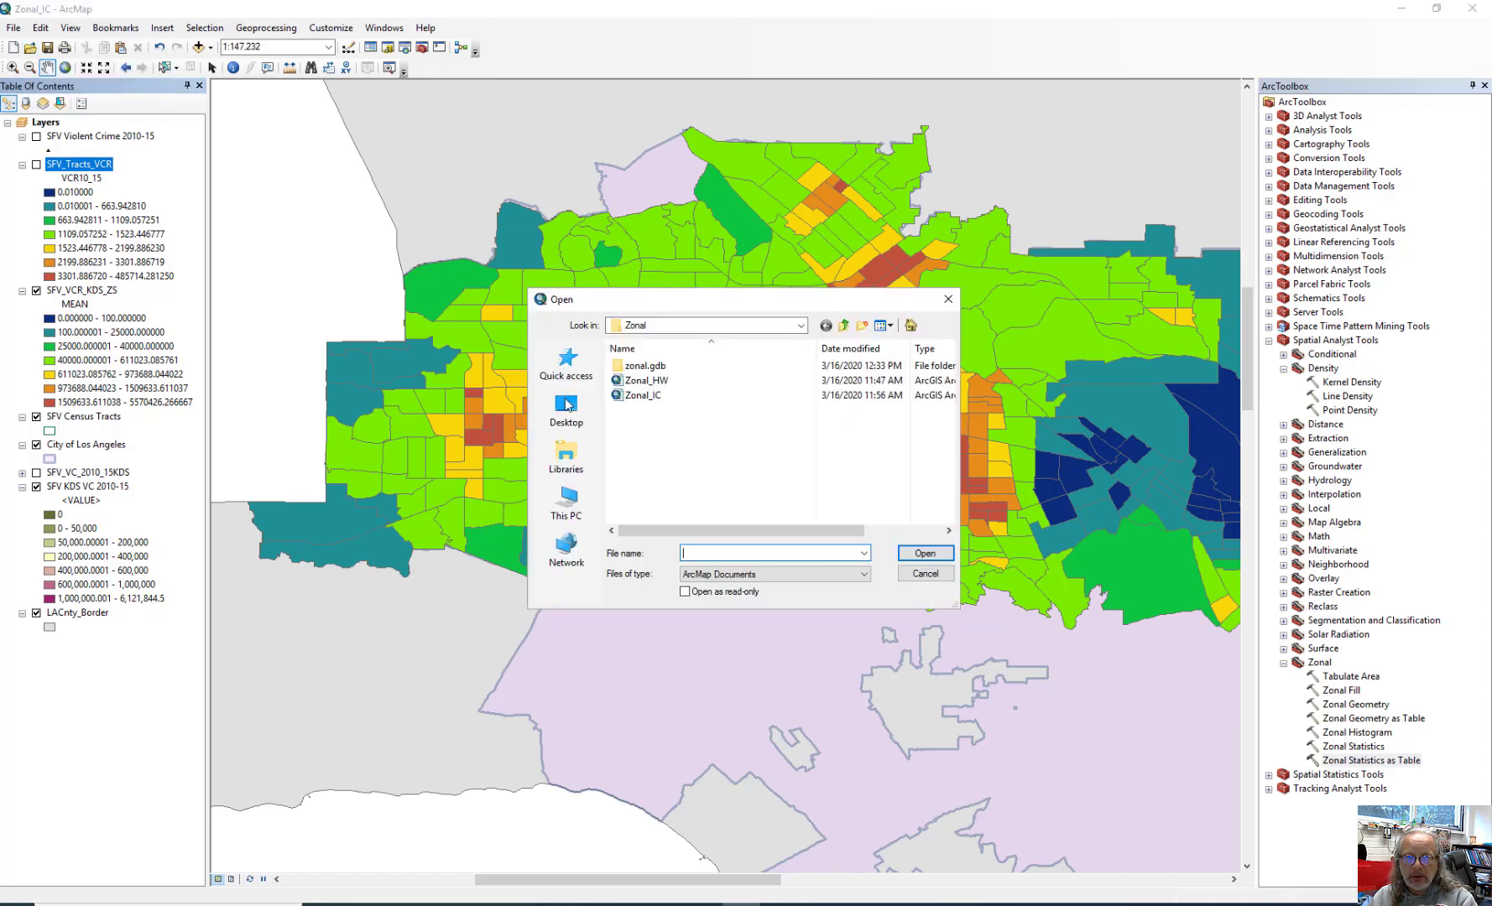
left_click(662, 382)
double_click(662, 382)
left_click(746, 493)
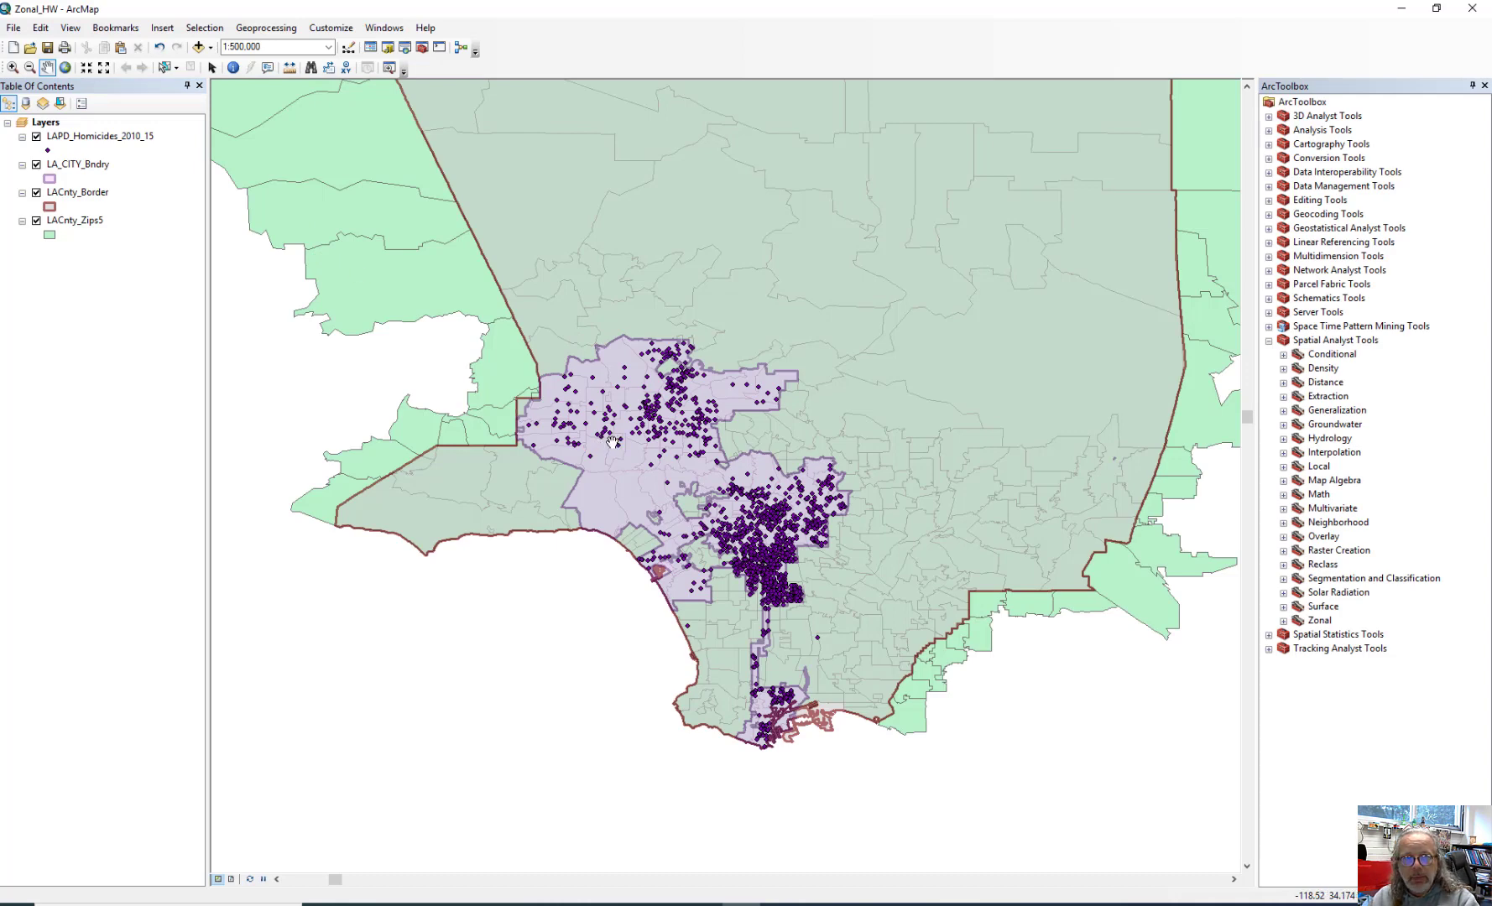
Frame the LA homicide points at 1:200,000, expand Density tools, and toggle city and county boundaries
scroll(696, 448, "up", 1)
scroll(696, 447, "down", 4)
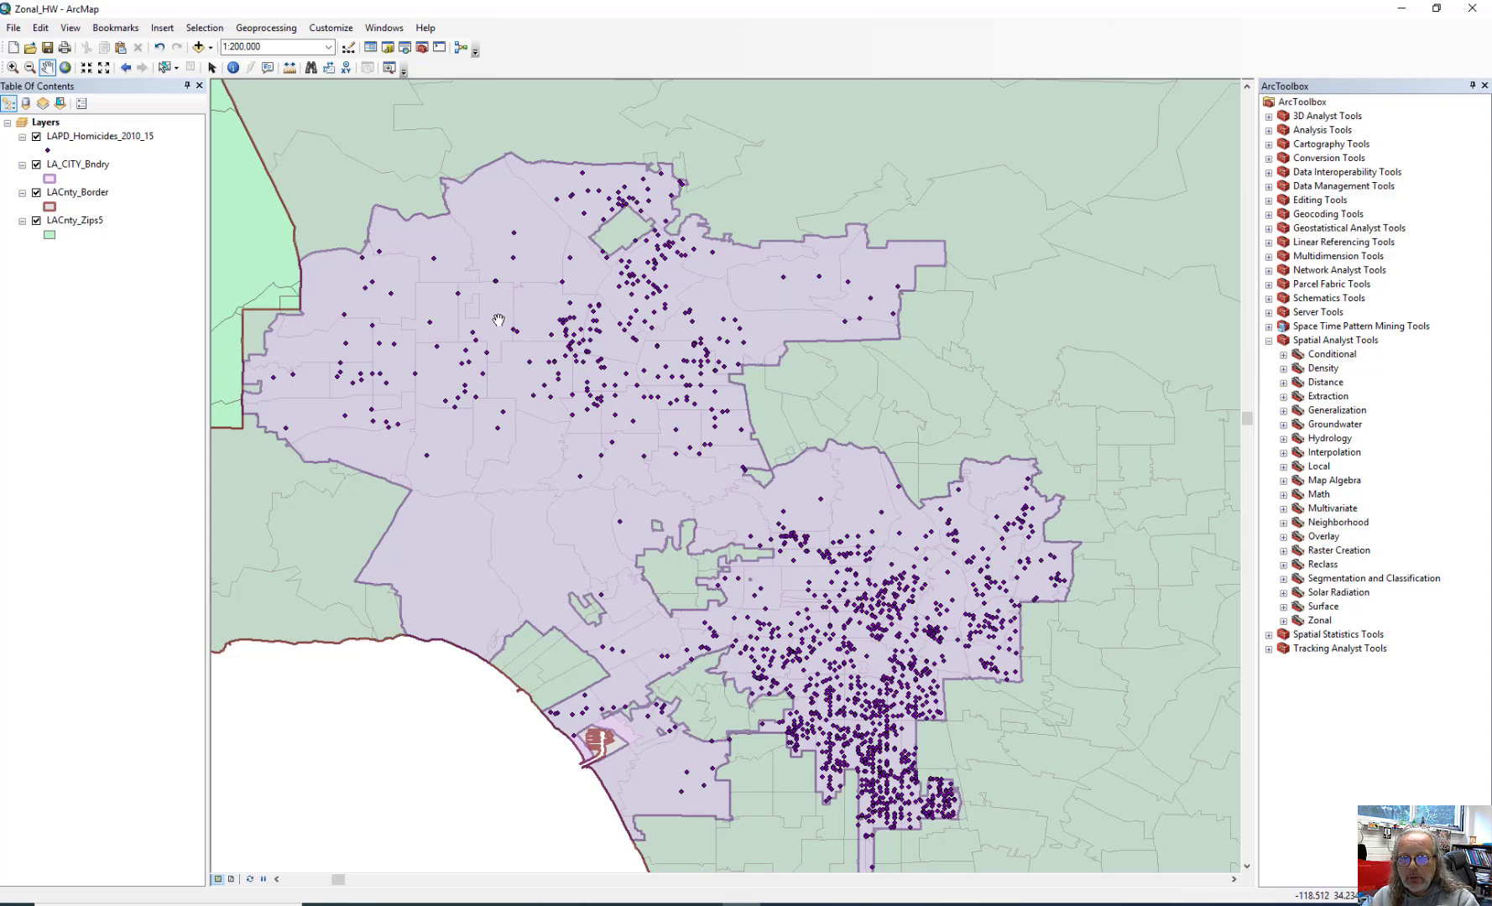
left_click(1283, 368)
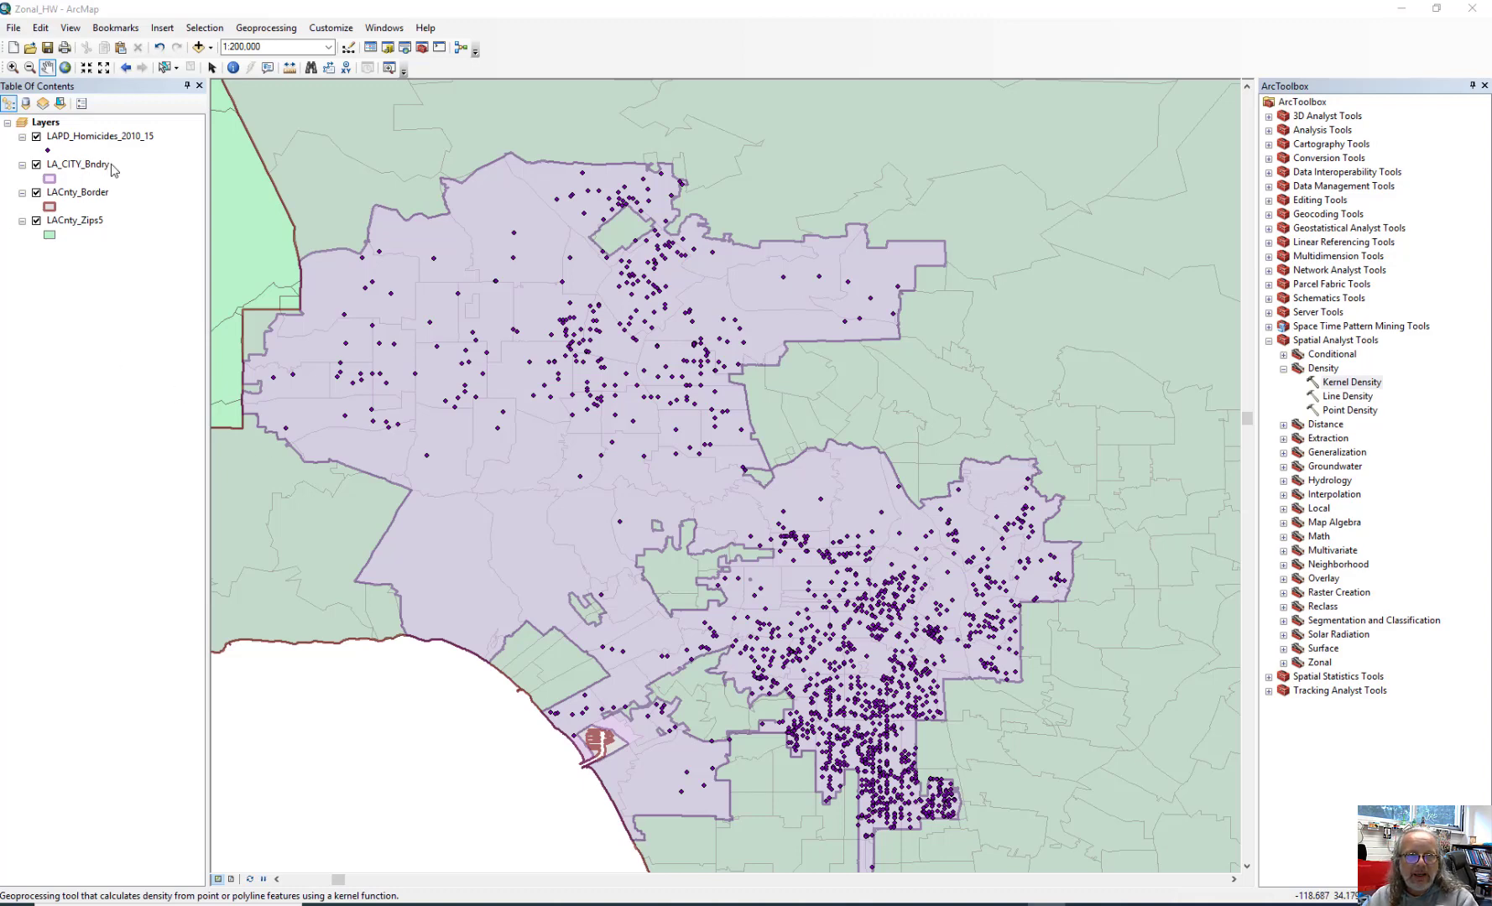
left_click_drag(479, 414, 655, 376)
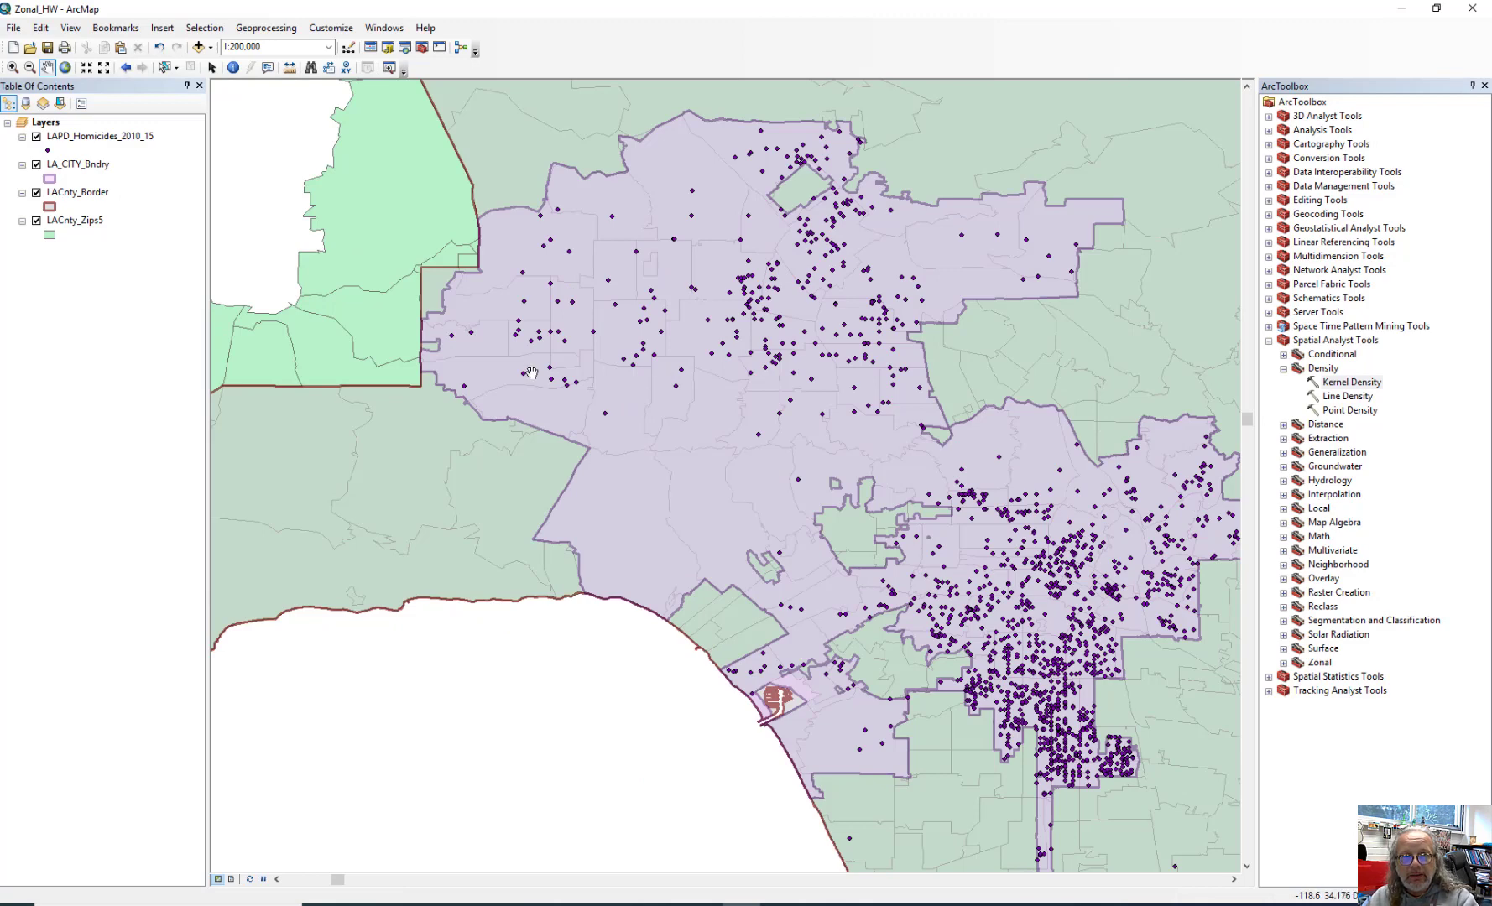
left_click(36, 165)
left_click(36, 192)
left_click(36, 192)
left_click(36, 165)
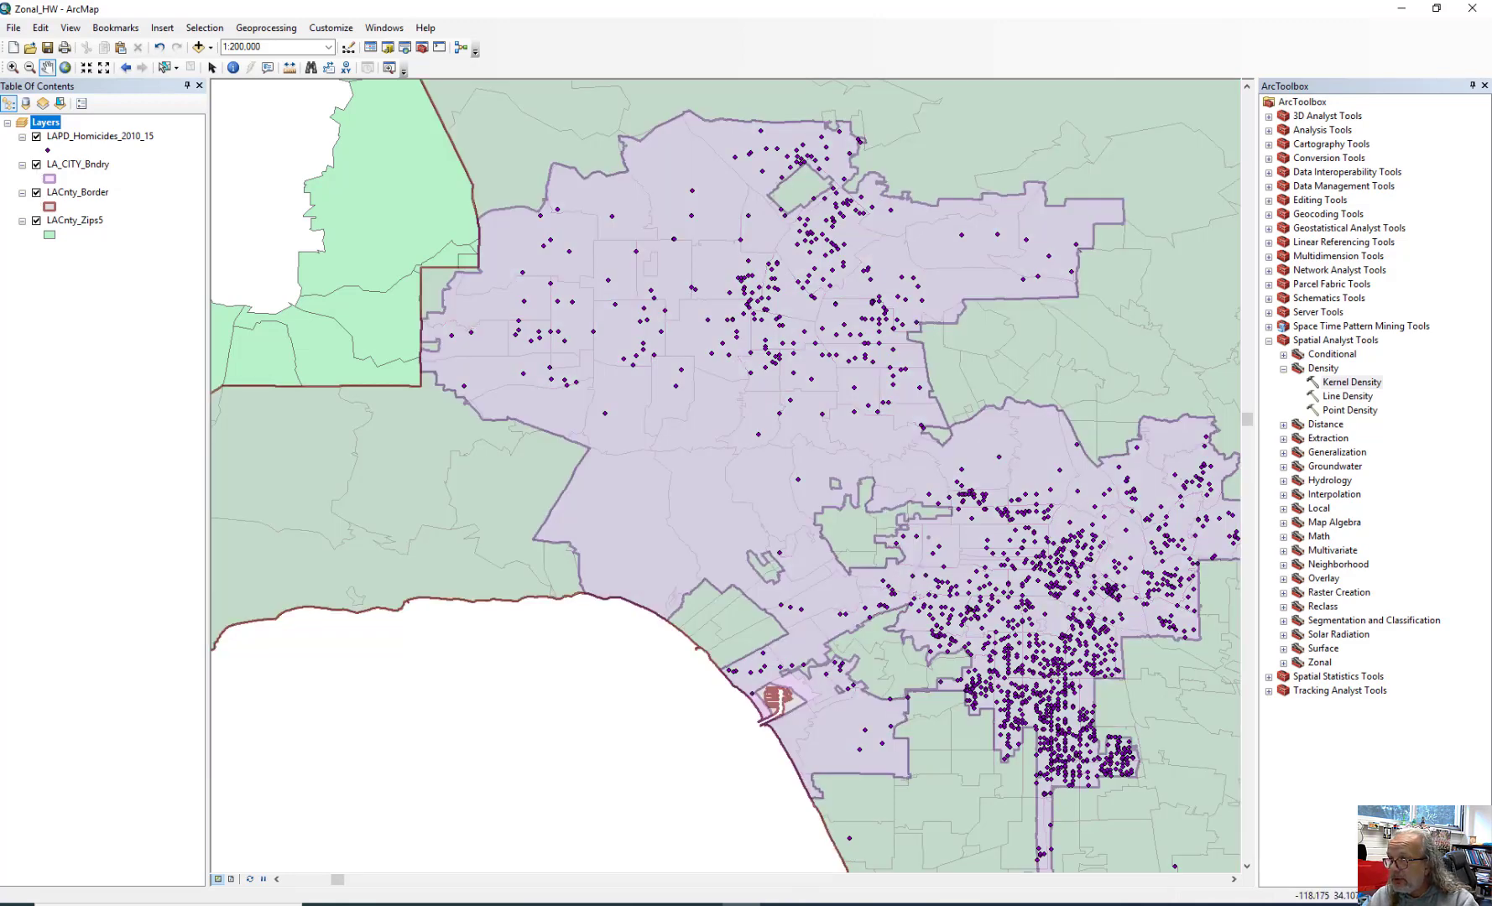